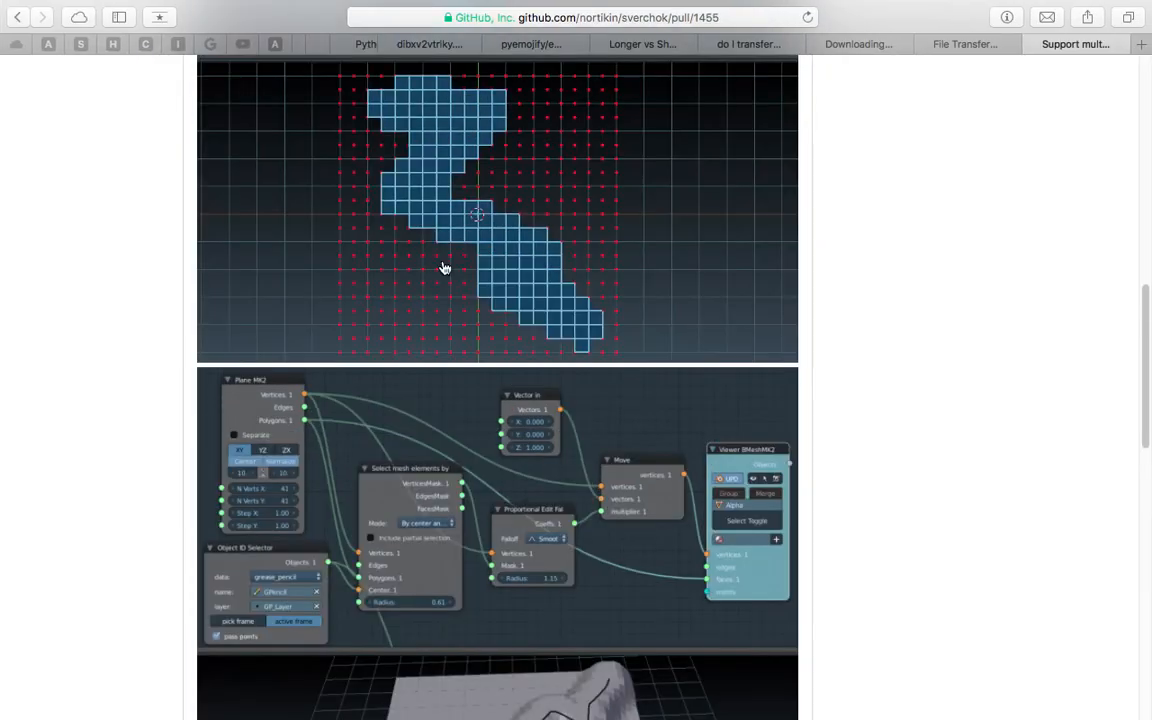
Examine the pull request's example node setups and viewport results for selecting mesh elements by center and radius.
{"action": "scroll", "coordinate": [395, 484], "scroll_direction": "down", "scroll_amount": 1}
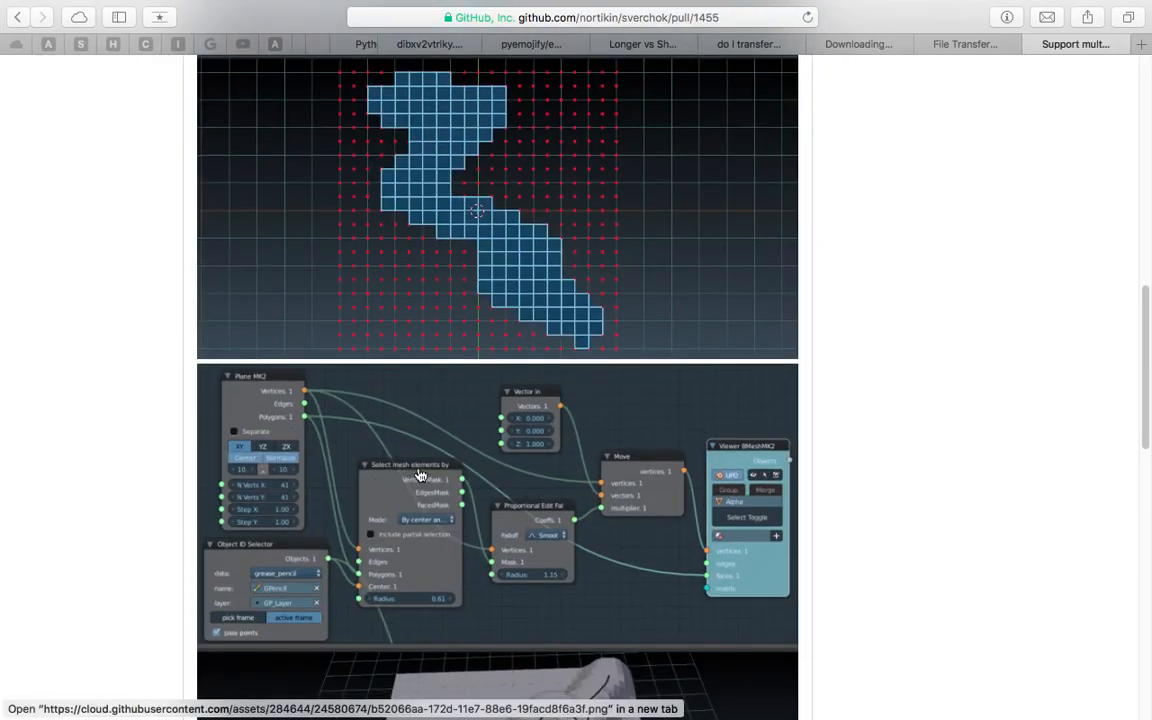
{"action": "scroll", "coordinate": [435, 476], "scroll_direction": "down", "scroll_amount": 5}
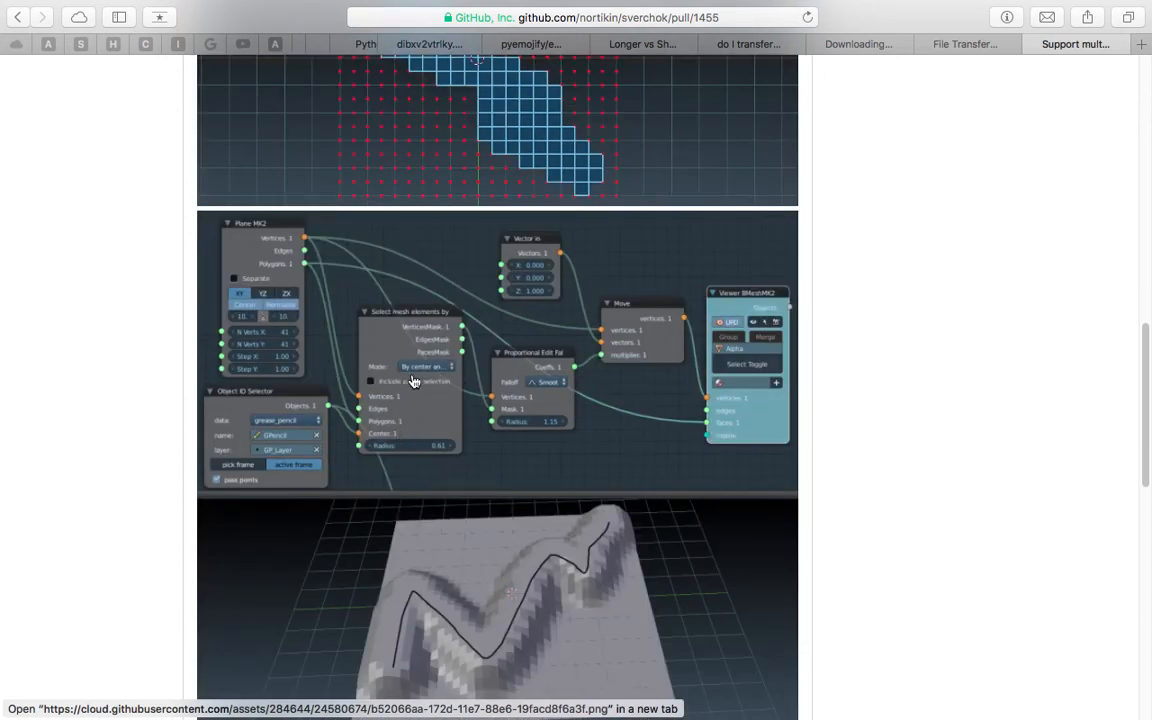
{"action": "scroll", "coordinate": [430, 374], "scroll_direction": "down", "scroll_amount": 5}
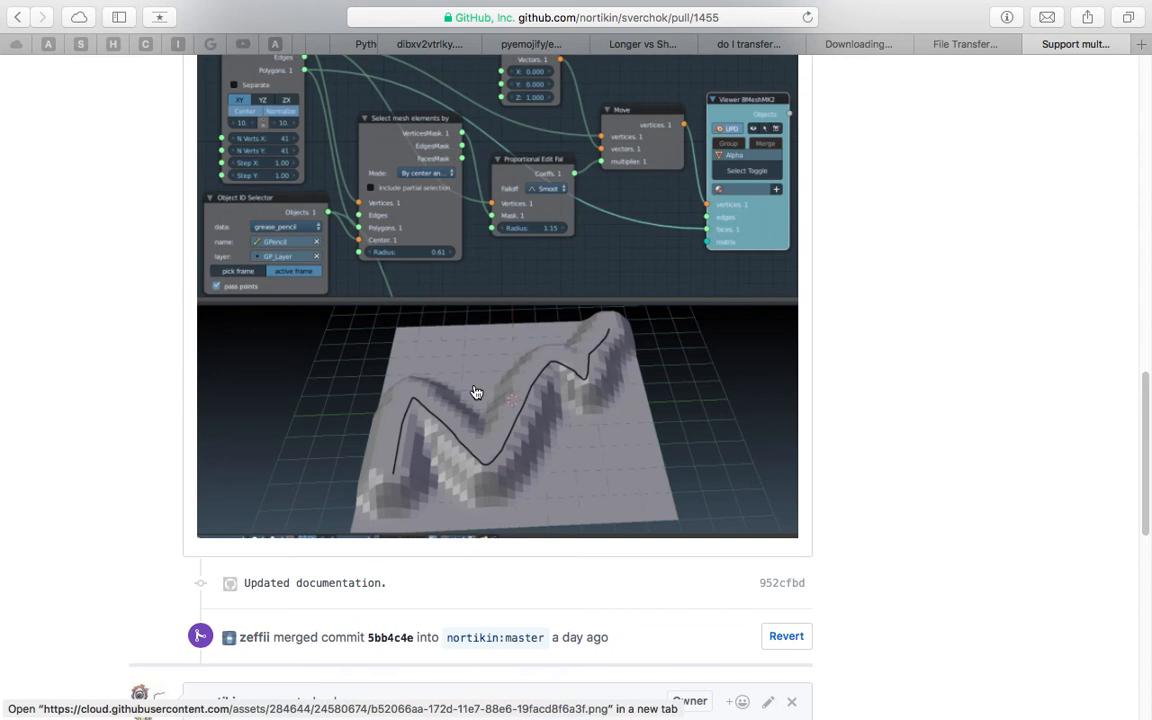
{"action": "scroll", "coordinate": [810, 373], "scroll_direction": "up", "scroll_amount": 15}
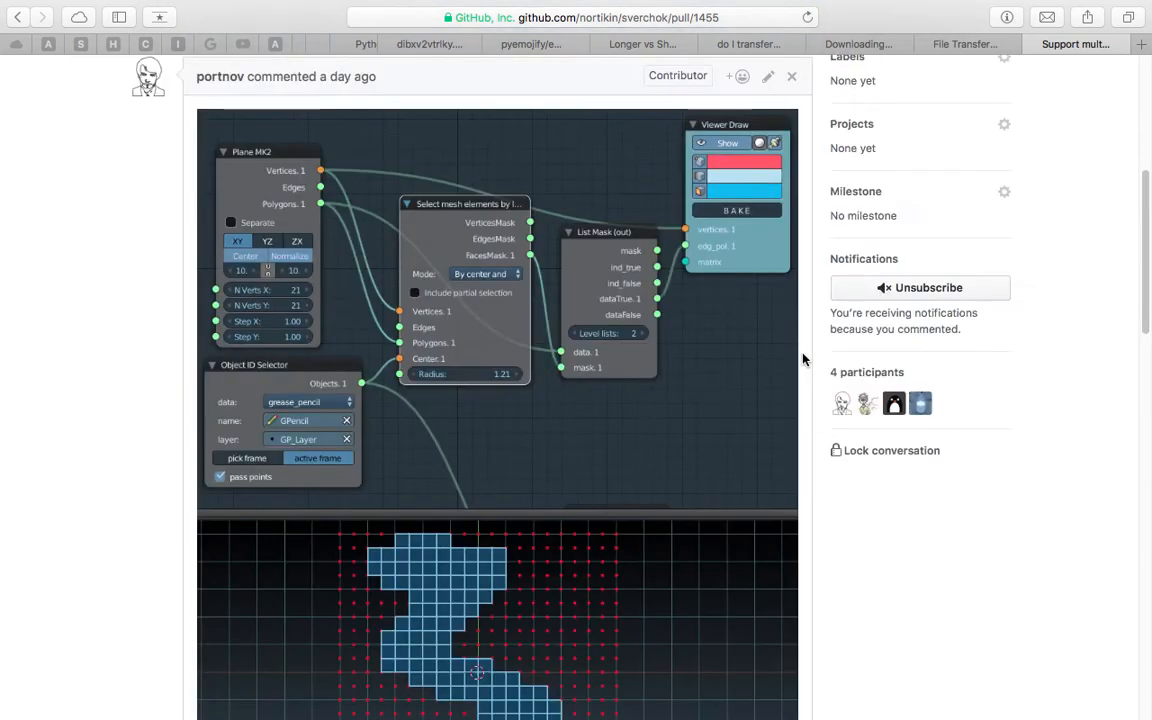
{"action": "scroll", "coordinate": [805, 360], "scroll_direction": "down", "scroll_amount": 12}
{"action": "scroll", "coordinate": [810, 360], "scroll_direction": "down", "scroll_amount": 5}
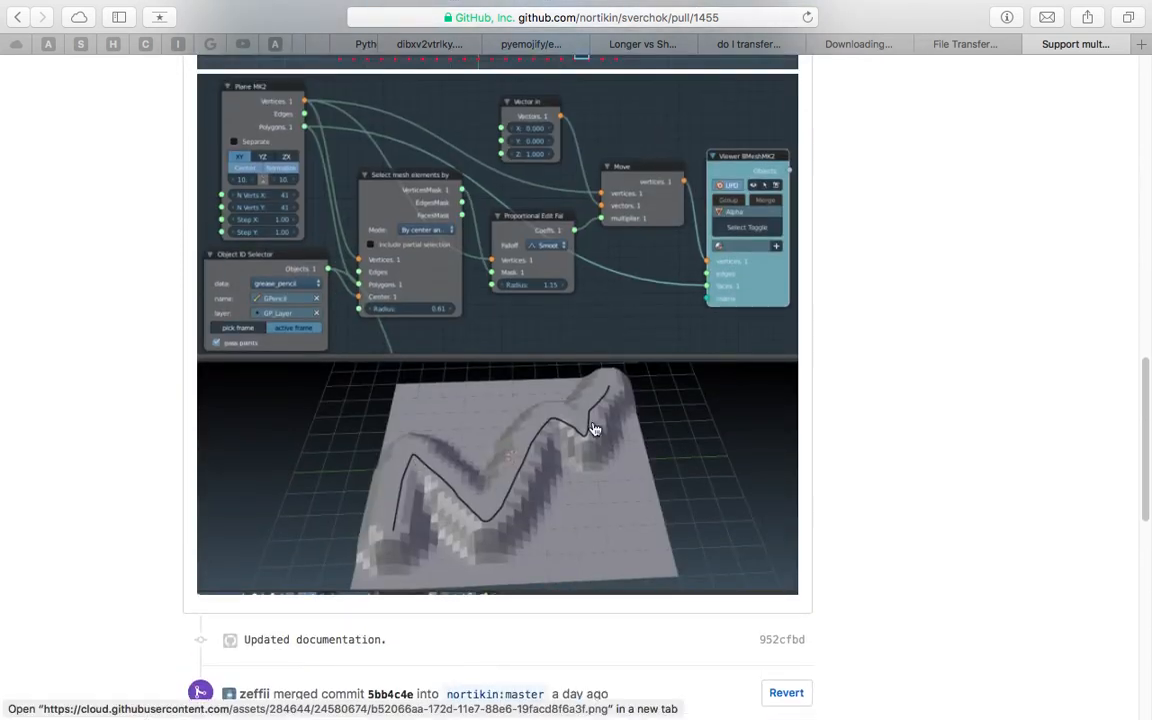
{"action": "scroll", "coordinate": [619, 411], "scroll_direction": "up", "scroll_amount": 14}
{"action": "scroll", "coordinate": [619, 411], "scroll_direction": "up", "scroll_amount": 4}
Switch to Blender and delete all objects of the default scene.
{"action": "key", "text": "ctrl+Left"}
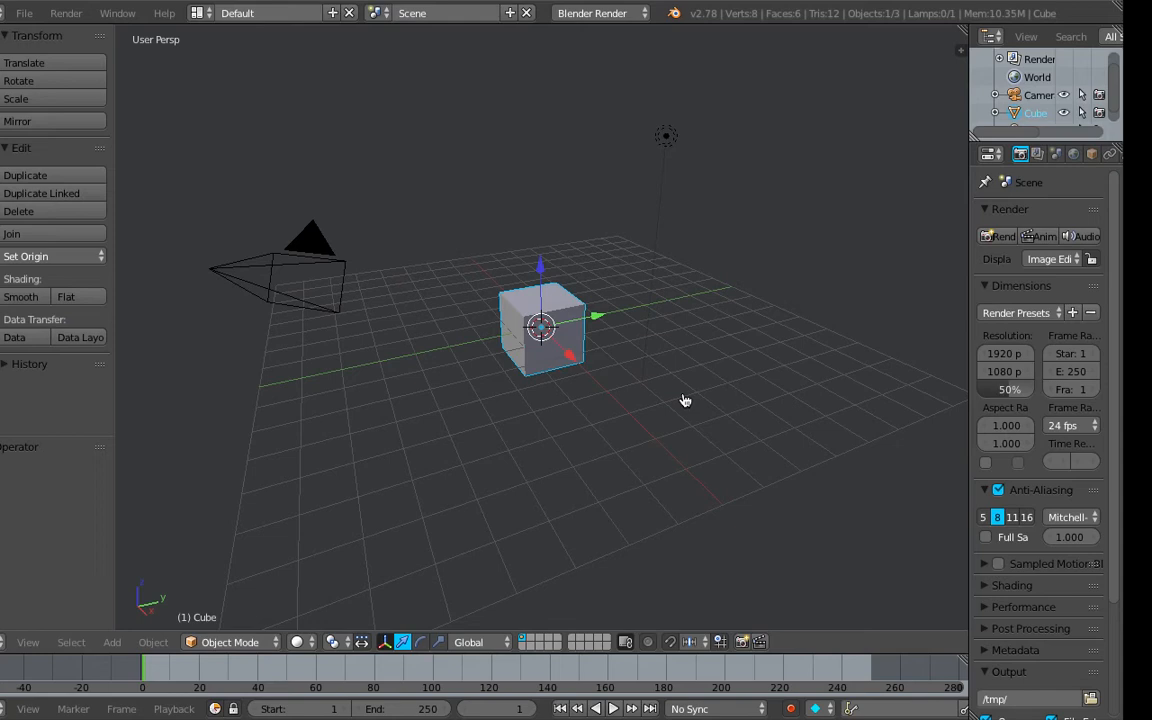
{"action": "key", "text": "a"}
{"action": "key", "text": "x"}
{"action": "left_click", "coordinate": [562, 305]}
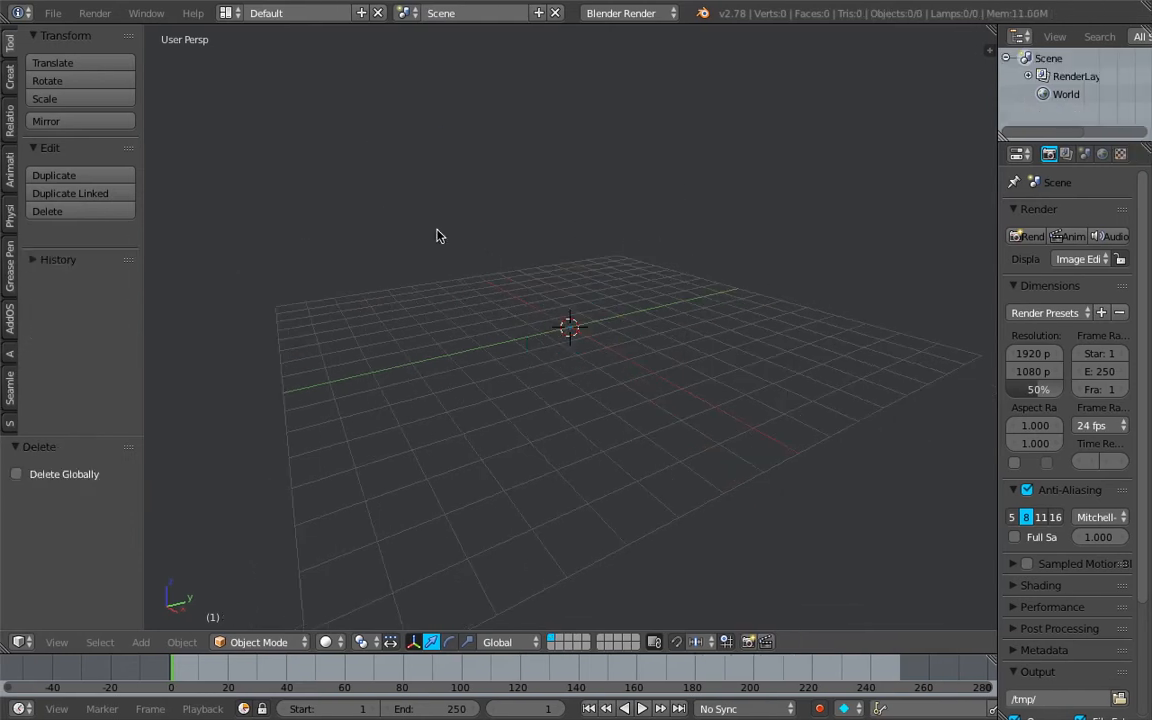
Switch to the Compositing layout, show Sverchok nodes in the node editor and merge the image editor area into the 3D view.
{"action": "left_click", "coordinate": [227, 13]}
{"action": "left_click", "coordinate": [245, 76]}
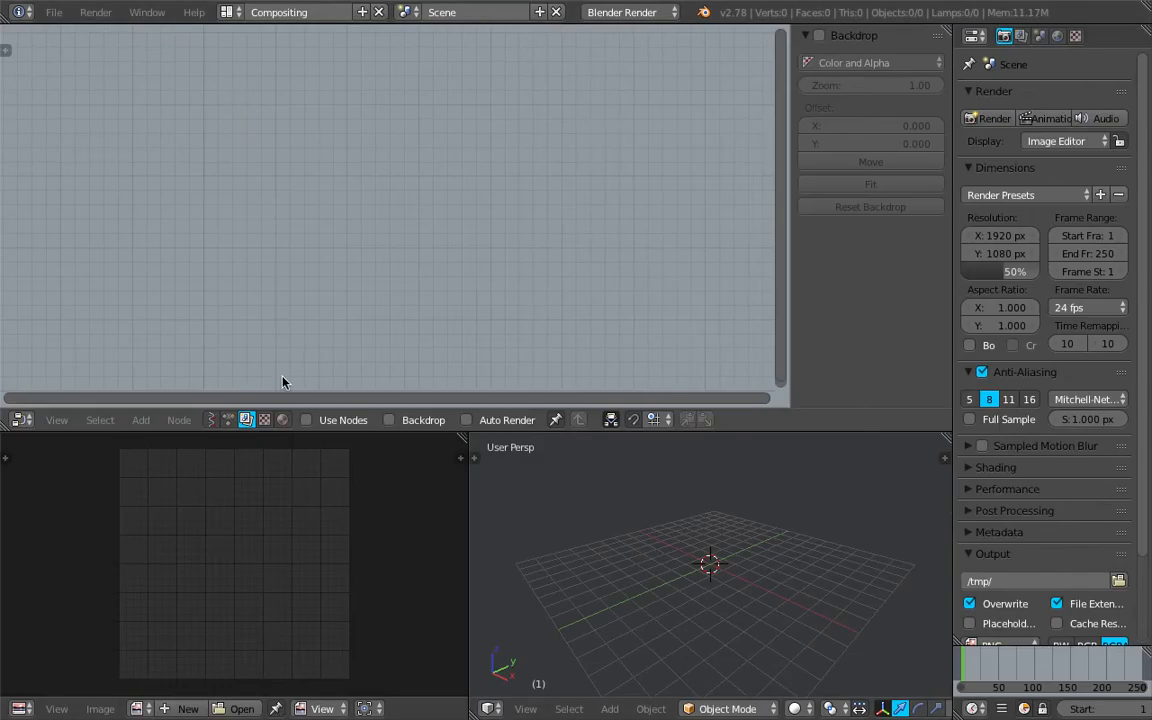
{"action": "left_click", "coordinate": [213, 420]}
{"action": "left_click_drag", "start_coordinate": [465, 437], "coordinate": [506, 442]}
{"action": "key", "text": "shift+F5"}
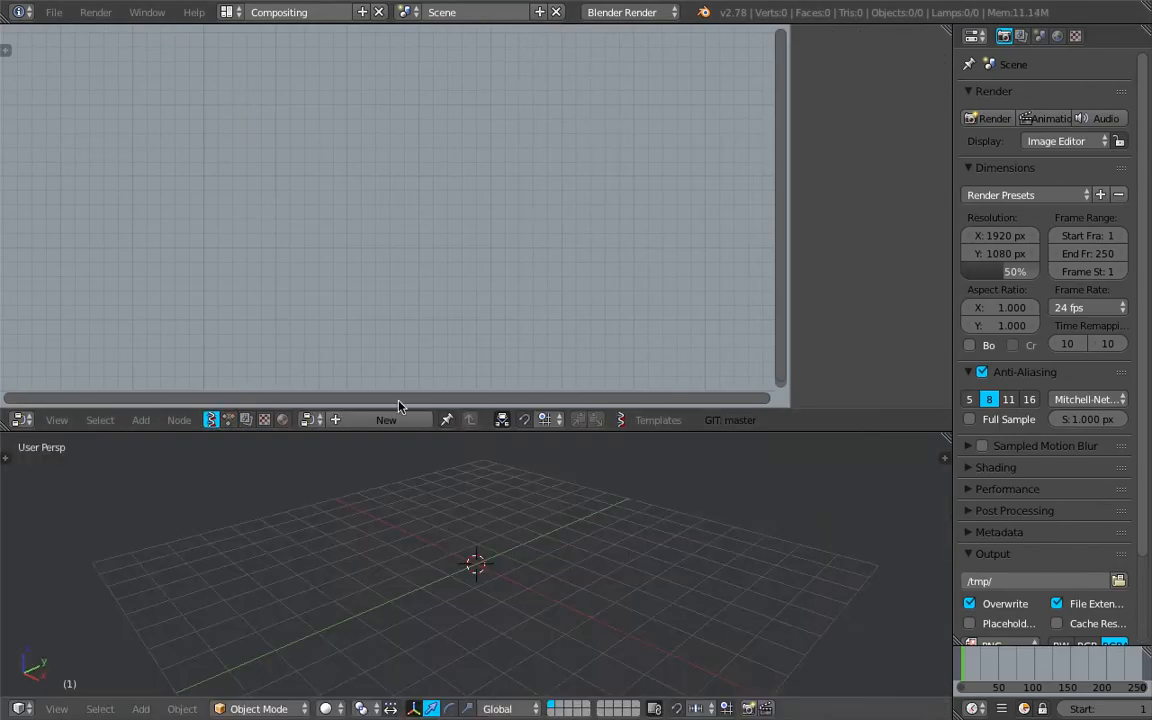
Save the file on the Desktop under the name multi_center_radius.
{"action": "left_click", "coordinate": [54, 12]}
{"action": "left_click", "coordinate": [110, 150]}
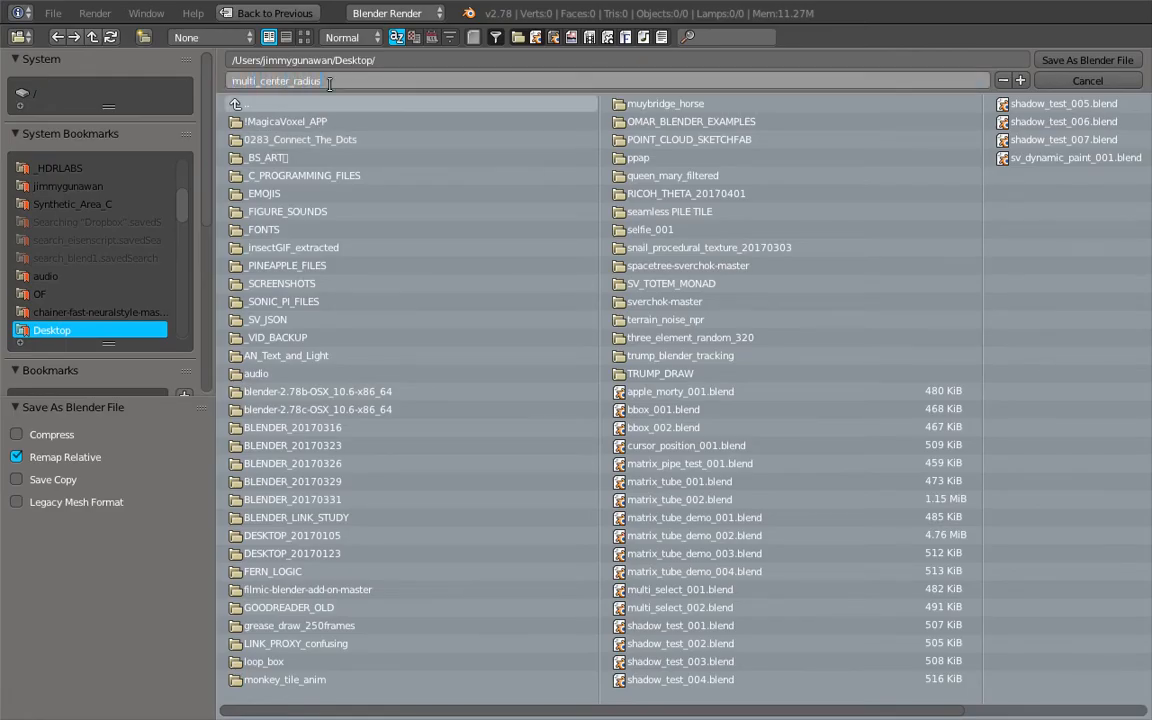
{"action": "key", "text": "Return"}
{"action": "left_click", "coordinate": [1075, 60]}
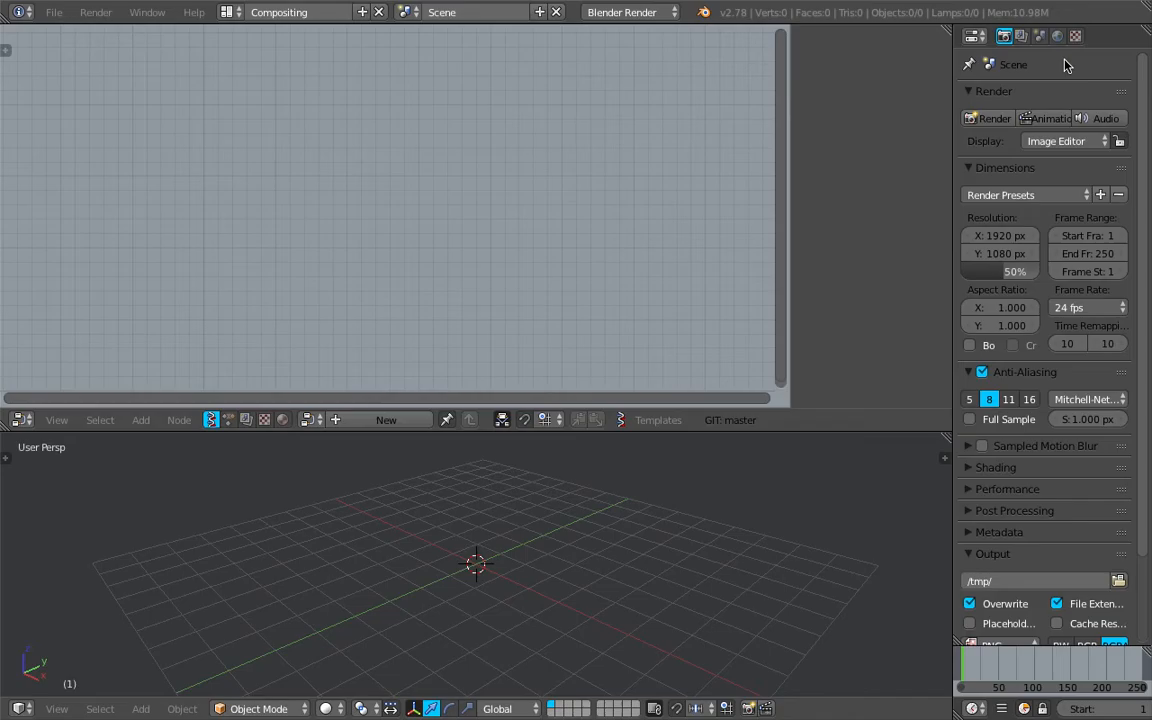
Create a new Sverchok node tree and collapse the node editor's properties sidebar.
{"action": "middle_click_drag", "start_coordinate": [594, 480], "coordinate": [427, 452]}
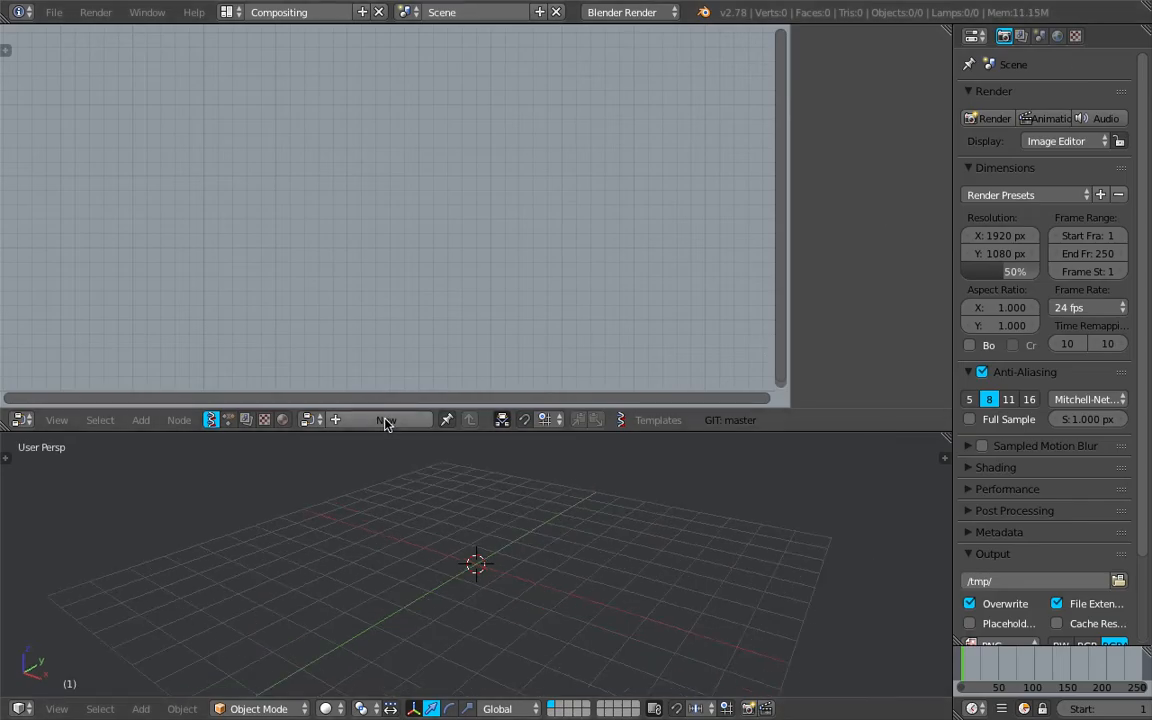
{"action": "left_click", "coordinate": [385, 420]}
{"action": "scroll", "coordinate": [615, 515], "scroll_direction": "down", "scroll_amount": 4}
{"action": "middle_click_drag", "start_coordinate": [617, 527], "coordinate": [620, 509]}
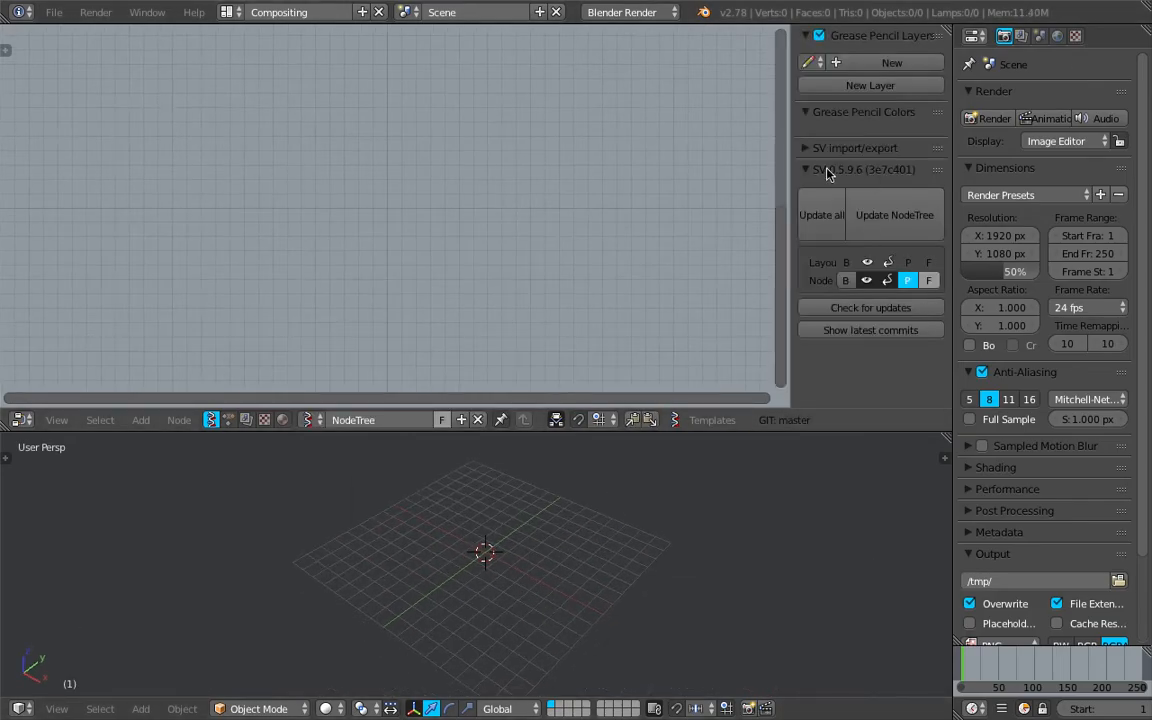
{"action": "left_click_drag", "start_coordinate": [792, 158], "coordinate": [987, 164]}
Add a Plane MK2 node to the node tree.
{"action": "key", "text": "shift+a"}
{"action": "left_click", "coordinate": [218, 161]}
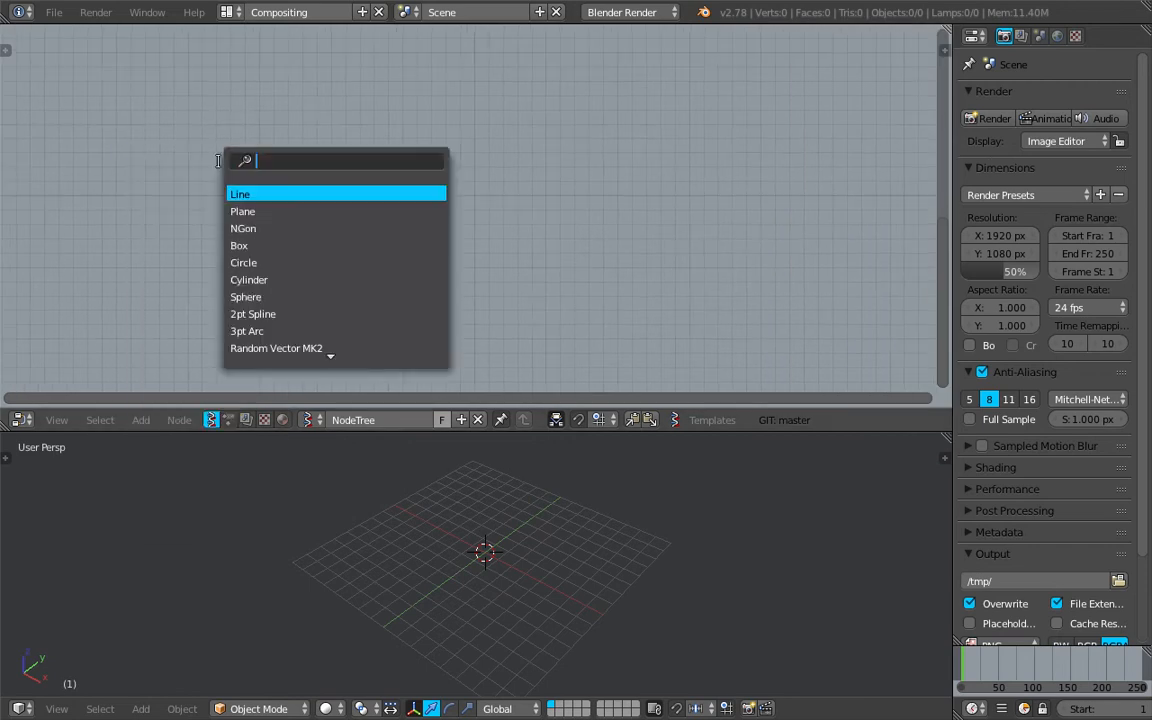
{"action": "type", "text": "plane"}
{"action": "key", "text": "Down"}
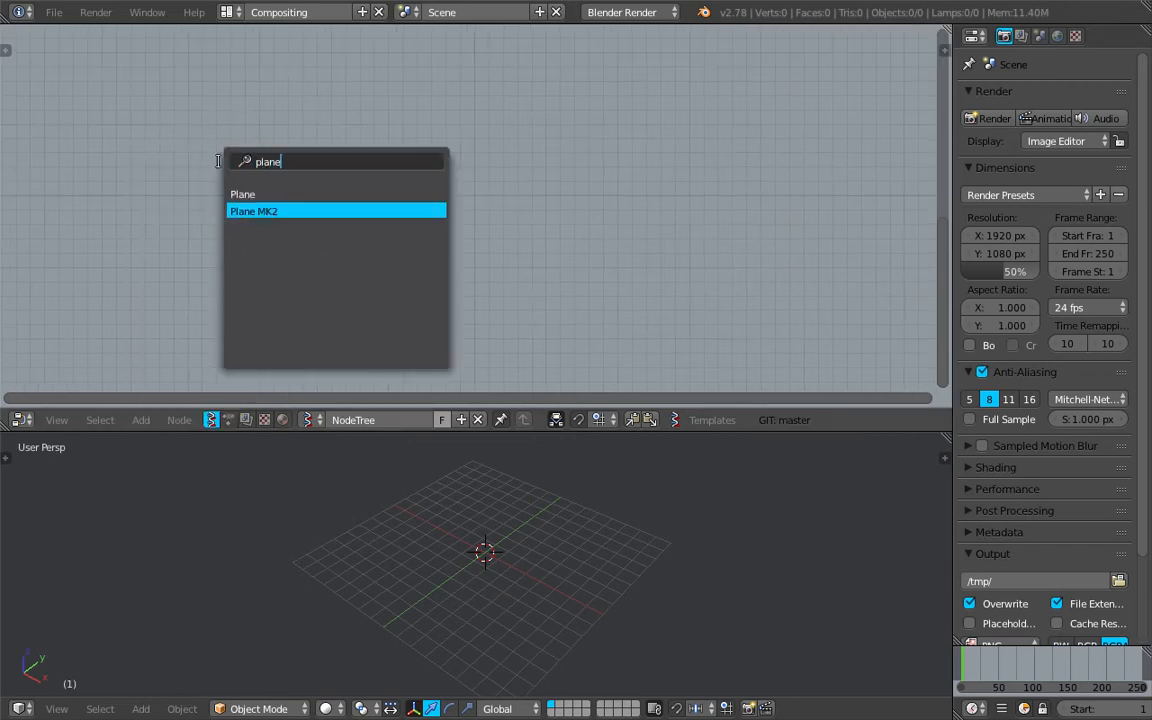
{"action": "key", "text": "Return"}
{"action": "left_click", "coordinate": [218, 161]}
Add a Viewer Draw node beside the Plane MK2 node.
{"action": "key", "text": "shift+a"}
{"action": "left_click", "coordinate": [462, 149]}
{"action": "type", "text": "vie"}
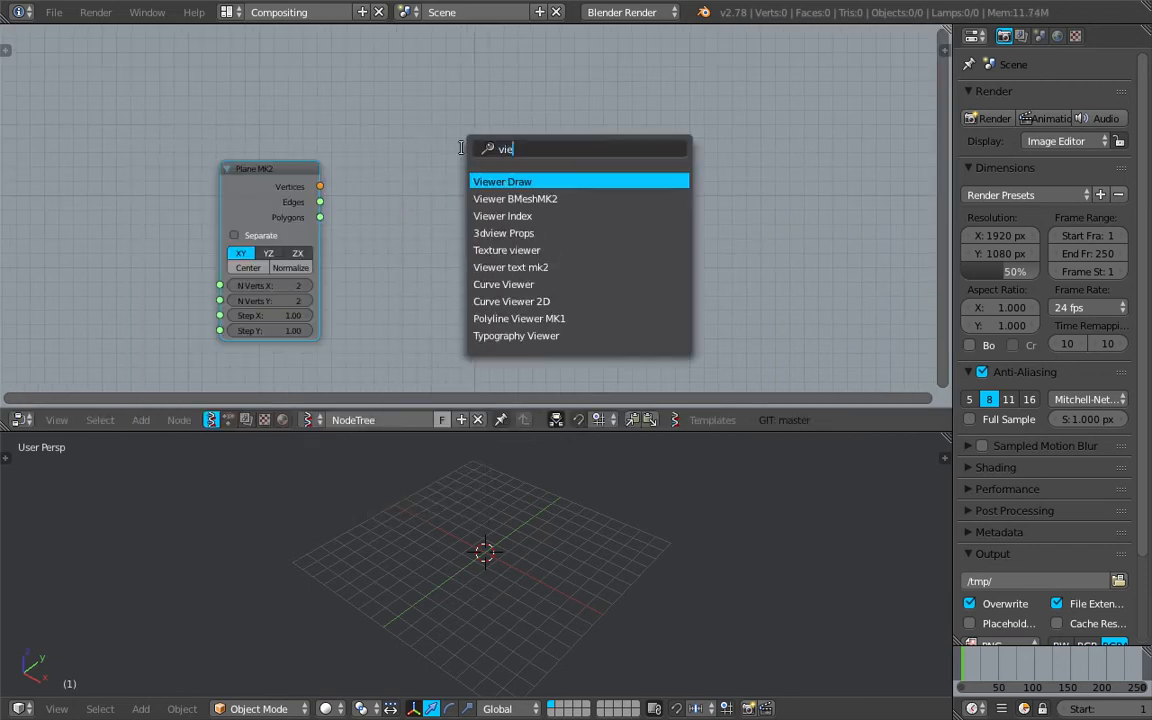
{"action": "key", "text": "Return"}
{"action": "left_click", "coordinate": [502, 158]}
Connect the plane's Vertices and Polygons outputs to the Viewer Draw's vertices and edg_pol inputs.
{"action": "middle_click_drag", "start_coordinate": [371, 180], "coordinate": [401, 134]}
{"action": "left_click_drag", "start_coordinate": [352, 141], "coordinate": [531, 217]}
{"action": "left_click_drag", "start_coordinate": [351, 171], "coordinate": [531, 233]}
{"action": "scroll", "coordinate": [572, 500], "scroll_direction": "up", "scroll_amount": 2}
{"action": "left_click", "coordinate": [602, 549]}
{"action": "middle_click_drag", "start_coordinate": [606, 554], "coordinate": [710, 564]}
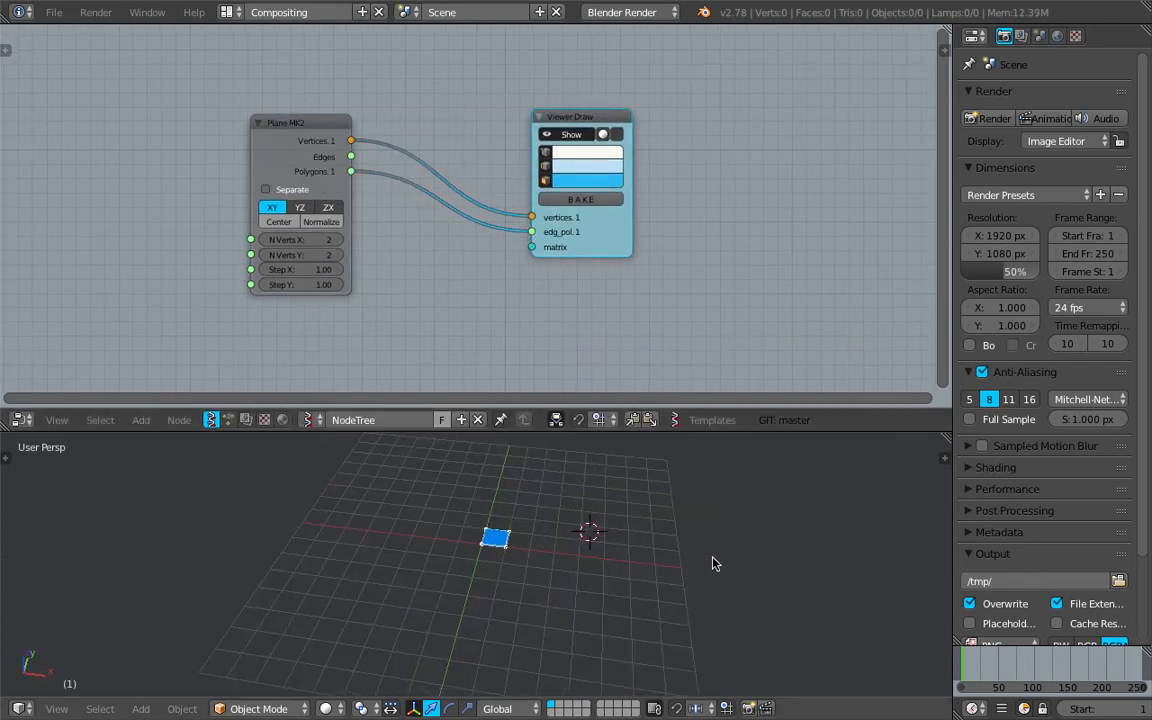
Set the plane's N Verts X and N Verts Y to 12 with Center enabled, and save the file.
{"action": "left_click_drag", "start_coordinate": [331, 242], "coordinate": [328, 238]}
{"action": "type", "text": "1"}
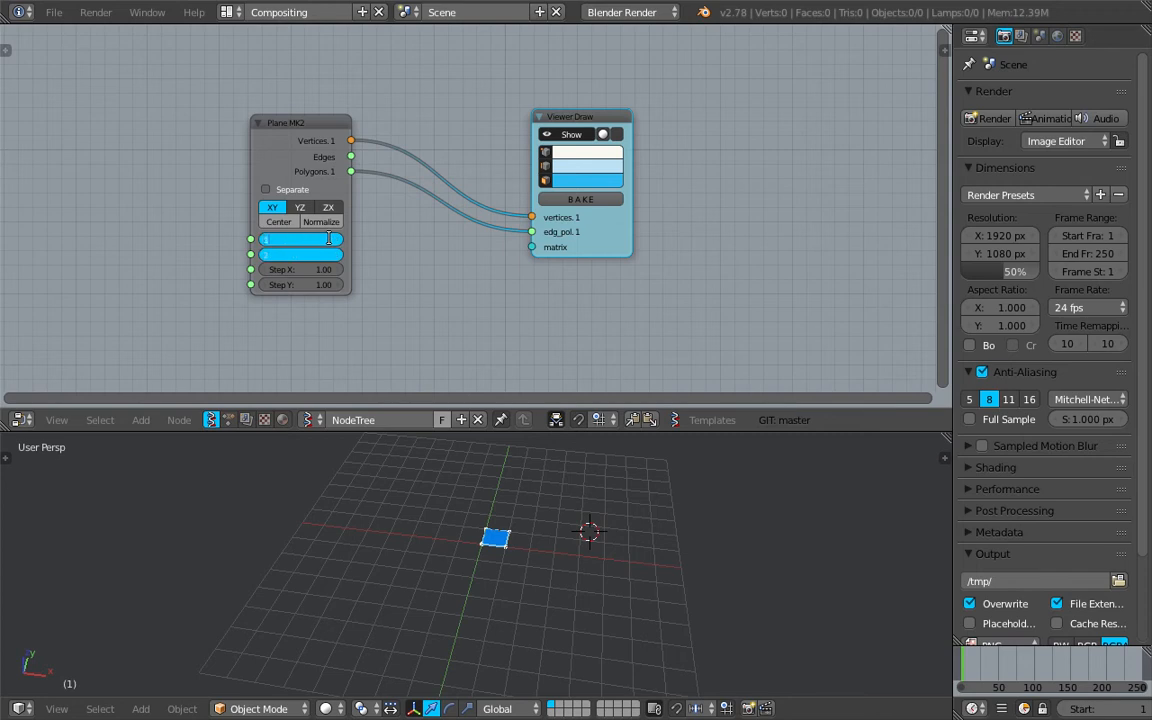
{"action": "type", "text": "0"}
{"action": "key", "text": "Return"}
{"action": "left_click", "coordinate": [342, 246]}
{"action": "left_click_drag", "start_coordinate": [332, 242], "coordinate": [332, 256]}
{"action": "type", "text": "12"}
{"action": "key", "text": "Return"}
{"action": "left_click", "coordinate": [287, 225]}
{"action": "middle_click_drag", "start_coordinate": [627, 537], "coordinate": [568, 521]}
{"action": "key", "text": "ctrl+s"}
{"action": "left_click", "coordinate": [568, 521]}
Spread the Plane MK2 and Viewer Draw nodes apart and save the file.
{"action": "left_click_drag", "start_coordinate": [608, 226], "coordinate": [828, 187]}
{"action": "left_click_drag", "start_coordinate": [297, 129], "coordinate": [285, 74]}
{"action": "left_click", "coordinate": [763, 206]}
{"action": "key", "text": "ctrl+s"}
Add a Select mesh elements by location node between the plane and the viewer.
{"action": "left_click", "coordinate": [515, 213]}
{"action": "mouse_move", "coordinate": [505, 242]}
{"action": "middle_mouse_down"}
{"action": "mouse_move", "coordinate": [515, 213]}
{"action": "mouse_move", "coordinate": [474, 217]}
{"action": "middle_mouse_up"}
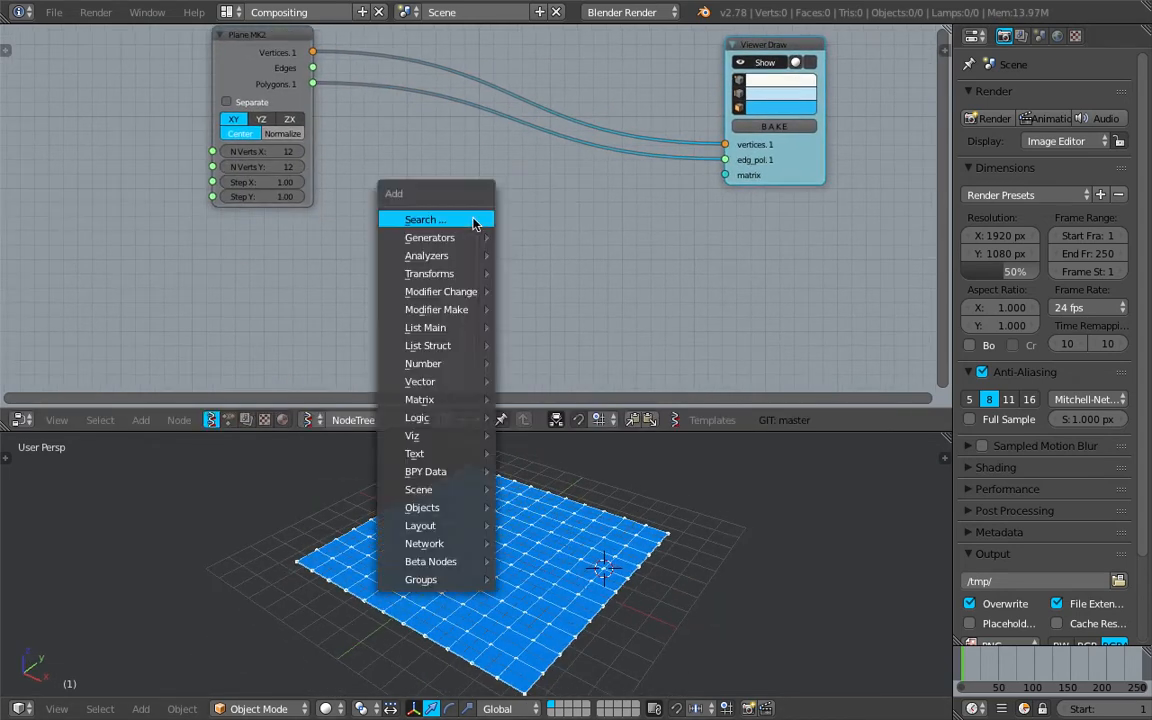
{"action": "key", "text": "shift+a"}
{"action": "left_click", "coordinate": [472, 219]}
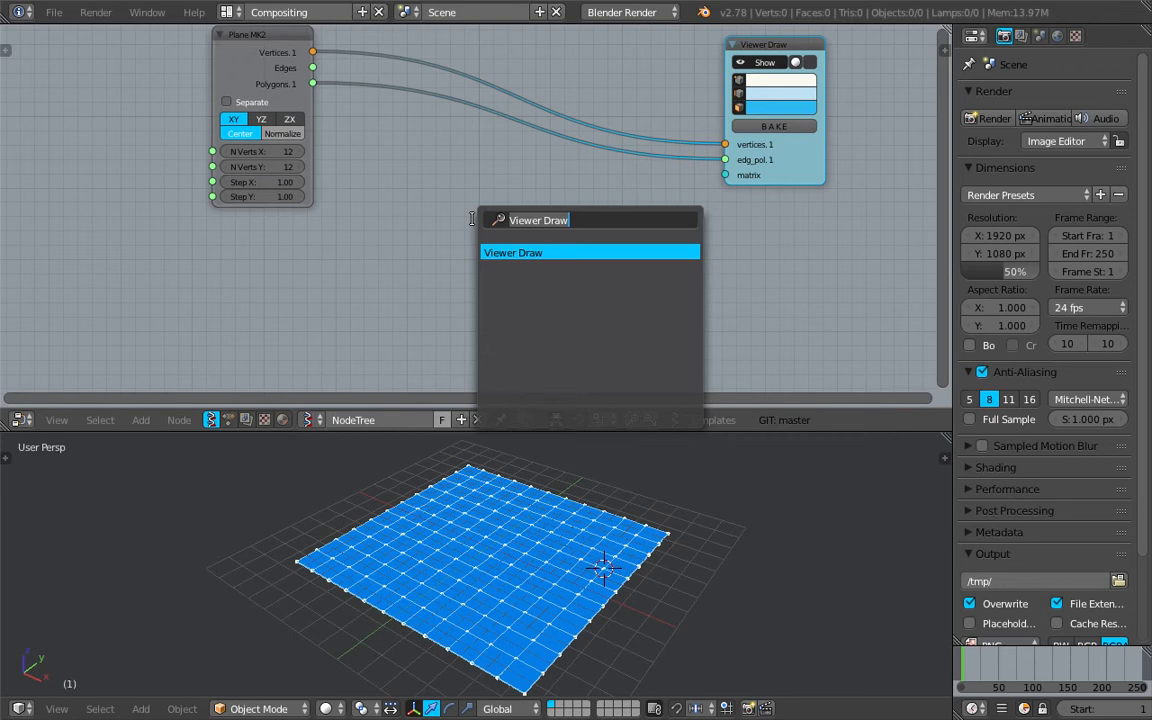
{"action": "type", "text": "sele"}
{"action": "key", "text": "Down"}
{"action": "key", "text": "Up"}
{"action": "key", "text": "Return"}
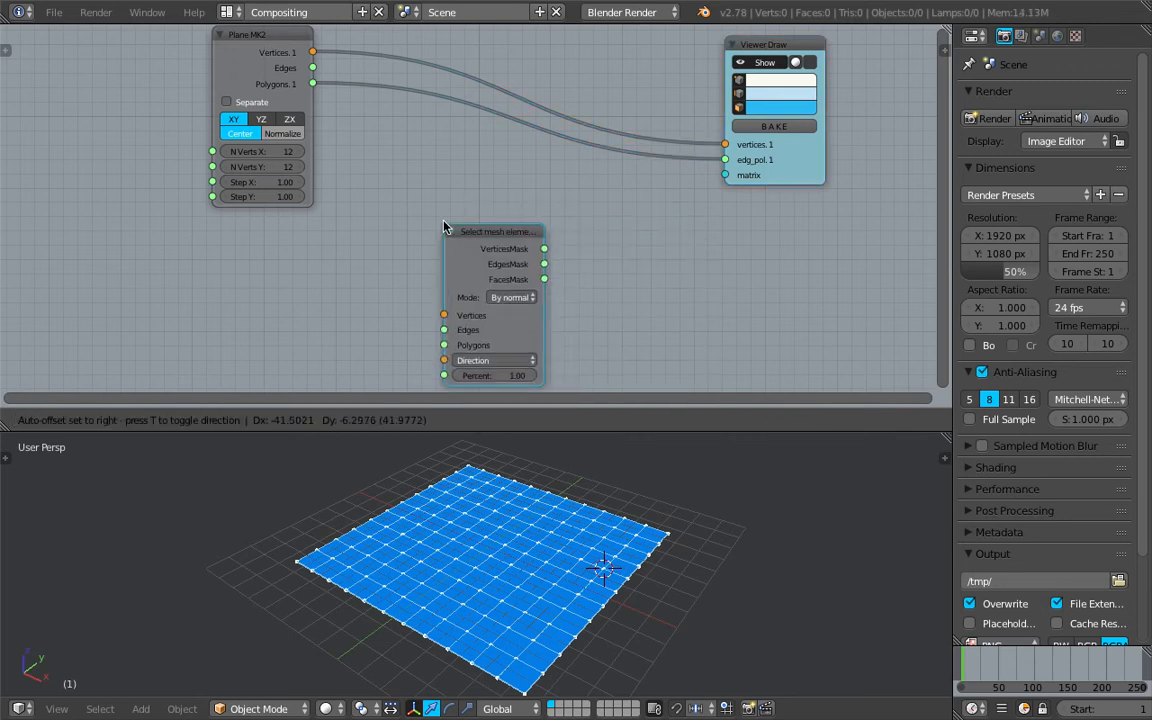
{"action": "left_click", "coordinate": [430, 178]}
Widen the Select mesh elements by location node and set its mode to By center and radius.
{"action": "left_click_drag", "start_coordinate": [530, 268], "coordinate": [596, 256]}
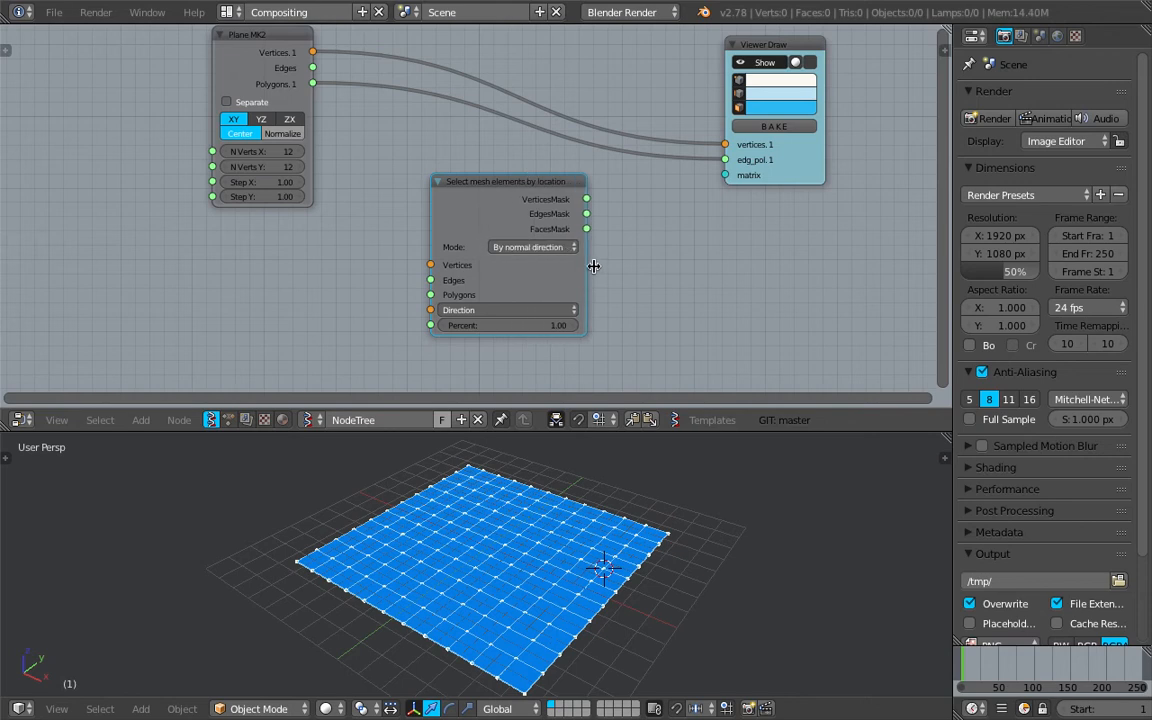
{"action": "left_click", "coordinate": [565, 247]}
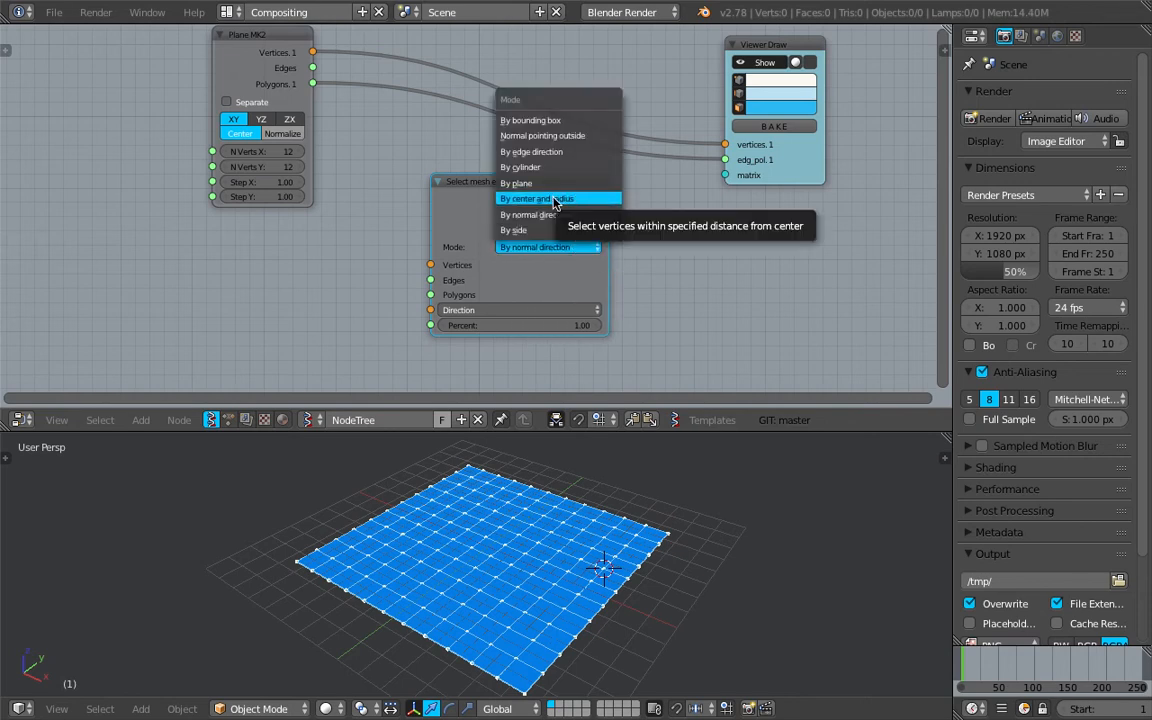
{"action": "left_click", "coordinate": [556, 200]}
{"action": "scroll", "coordinate": [680, 287], "scroll_direction": "down", "scroll_amount": 2}
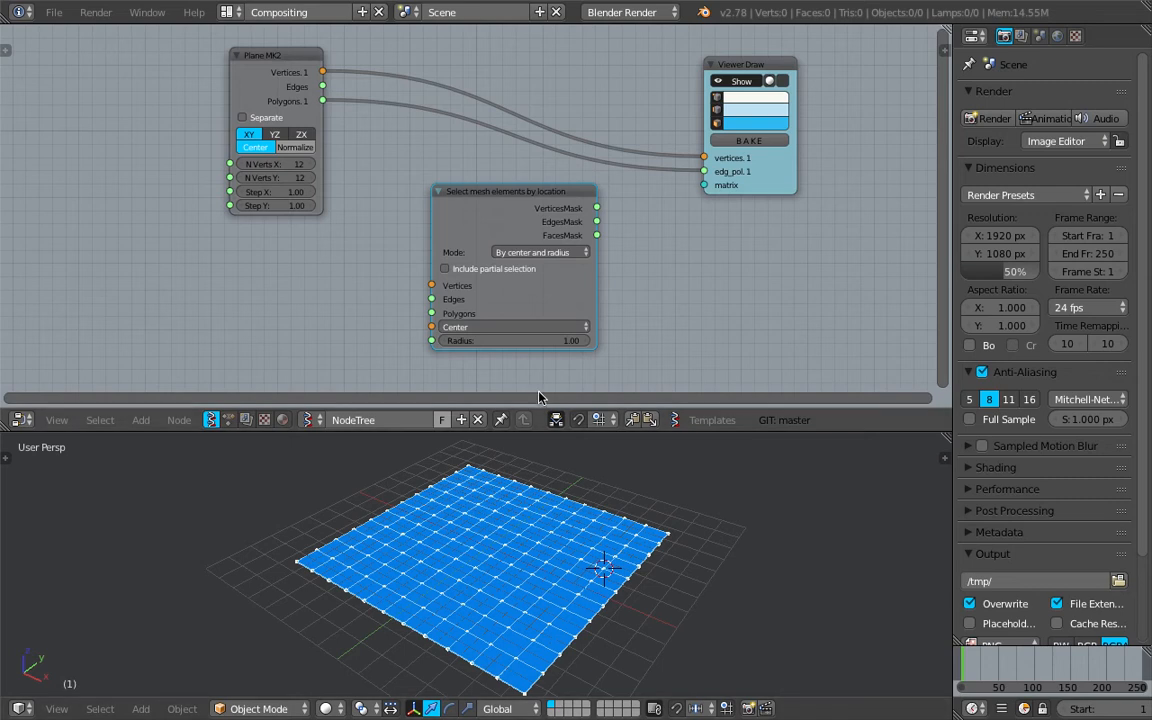
Rearrange the nodes so the selection node sits above the links, between the Plane MK2 and Viewer Draw nodes.
{"action": "left_click_drag", "start_coordinate": [568, 173], "coordinate": [553, 160]}
{"action": "middle_click_drag", "start_coordinate": [557, 182], "coordinate": [547, 270]}
{"action": "left_click_drag", "start_coordinate": [780, 249], "coordinate": [822, 117]}
{"action": "left_click_drag", "start_coordinate": [547, 268], "coordinate": [563, 193]}
{"action": "left_click_drag", "start_coordinate": [825, 121], "coordinate": [825, 152]}
{"action": "mouse_move", "coordinate": [648, 221]}
{"action": "middle_mouse_down"}
{"action": "mouse_move", "coordinate": [648, 210]}
{"action": "mouse_move", "coordinate": [640, 270]}
{"action": "middle_mouse_up"}
{"action": "left_click_drag", "start_coordinate": [597, 280], "coordinate": [572, 62]}
{"action": "left_click_drag", "start_coordinate": [767, 84], "coordinate": [775, 100]}
{"action": "middle_click_drag", "start_coordinate": [587, 152], "coordinate": [577, 221]}
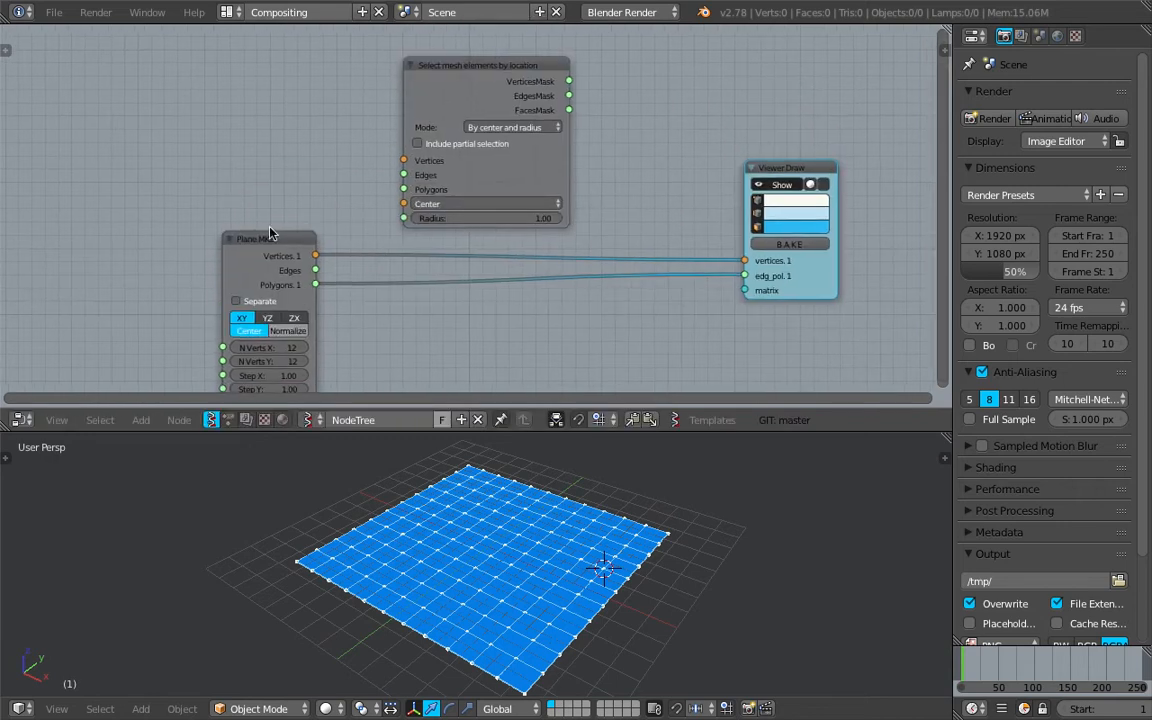
{"action": "left_click_drag", "start_coordinate": [785, 164], "coordinate": [737, 153]}
{"action": "left_click_drag", "start_coordinate": [263, 234], "coordinate": [215, 210]}
{"action": "left_click_drag", "start_coordinate": [758, 160], "coordinate": [788, 177]}
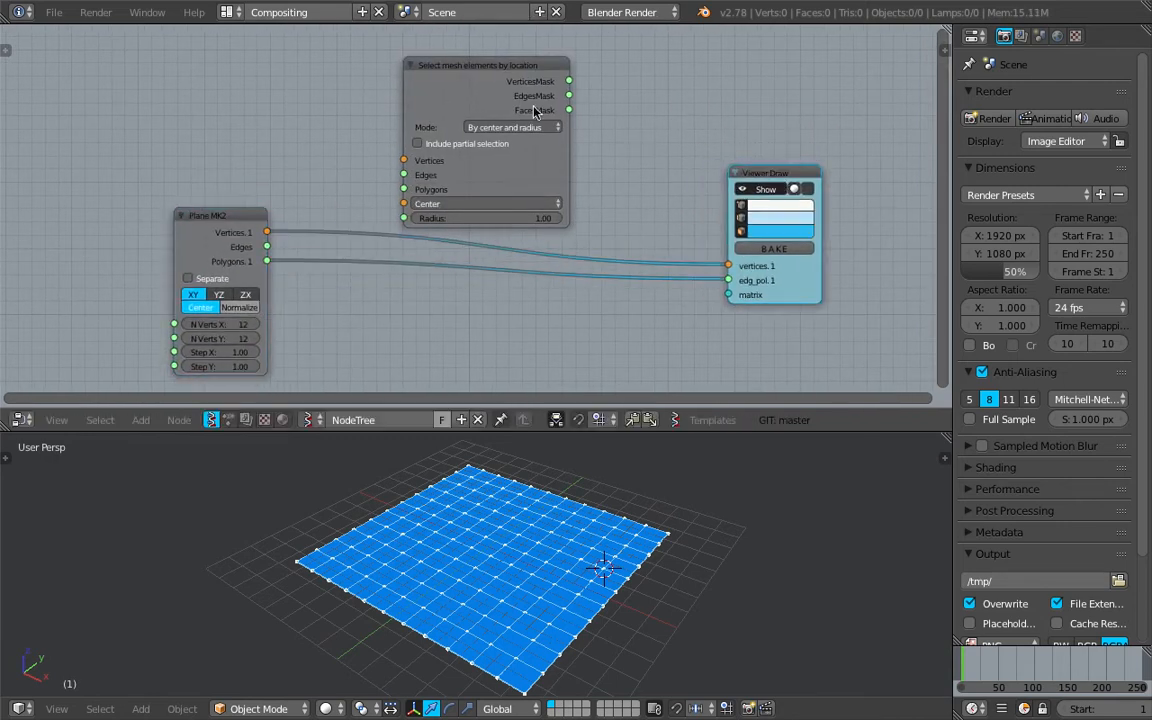
{"action": "left_click_drag", "start_coordinate": [451, 111], "coordinate": [424, 101]}
{"action": "left_click_drag", "start_coordinate": [778, 178], "coordinate": [825, 181]}
{"action": "left_click_drag", "start_coordinate": [383, 98], "coordinate": [338, 93]}
Add a Mask Vertices node between the selection node and Viewer Draw.
{"action": "middle_click_drag", "start_coordinate": [585, 178], "coordinate": [577, 177]}
{"action": "key", "text": "shift+a"}
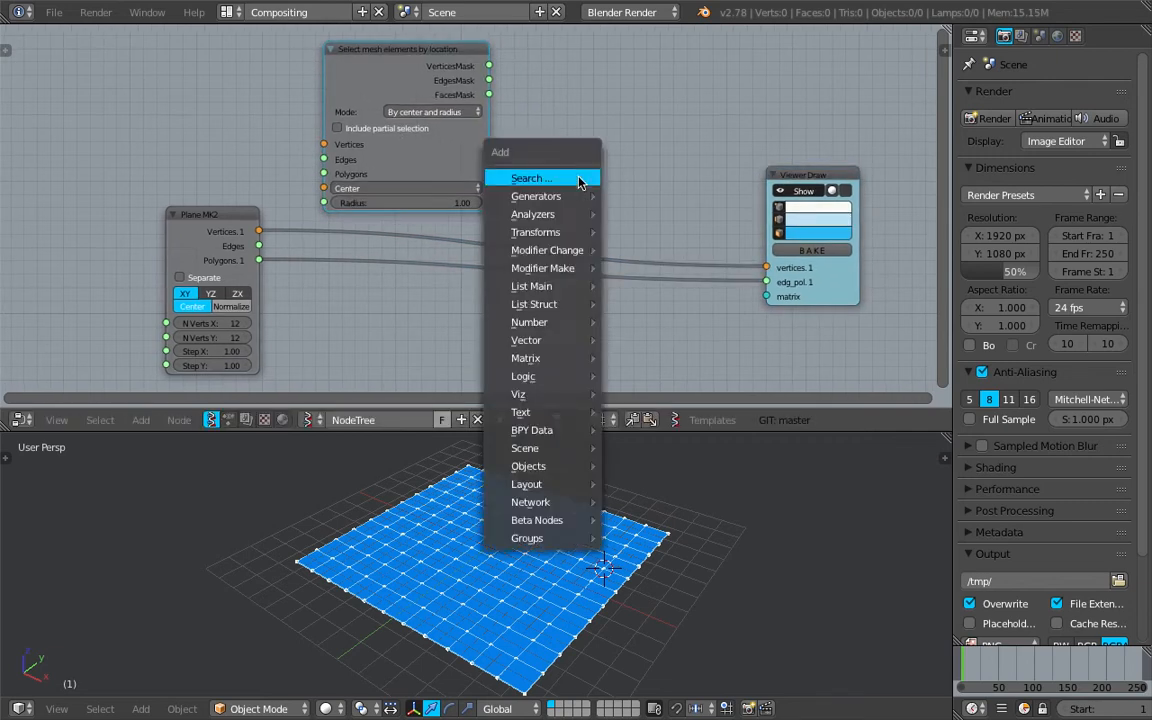
{"action": "left_click", "coordinate": [577, 180]}
{"action": "type", "text": "verti"}
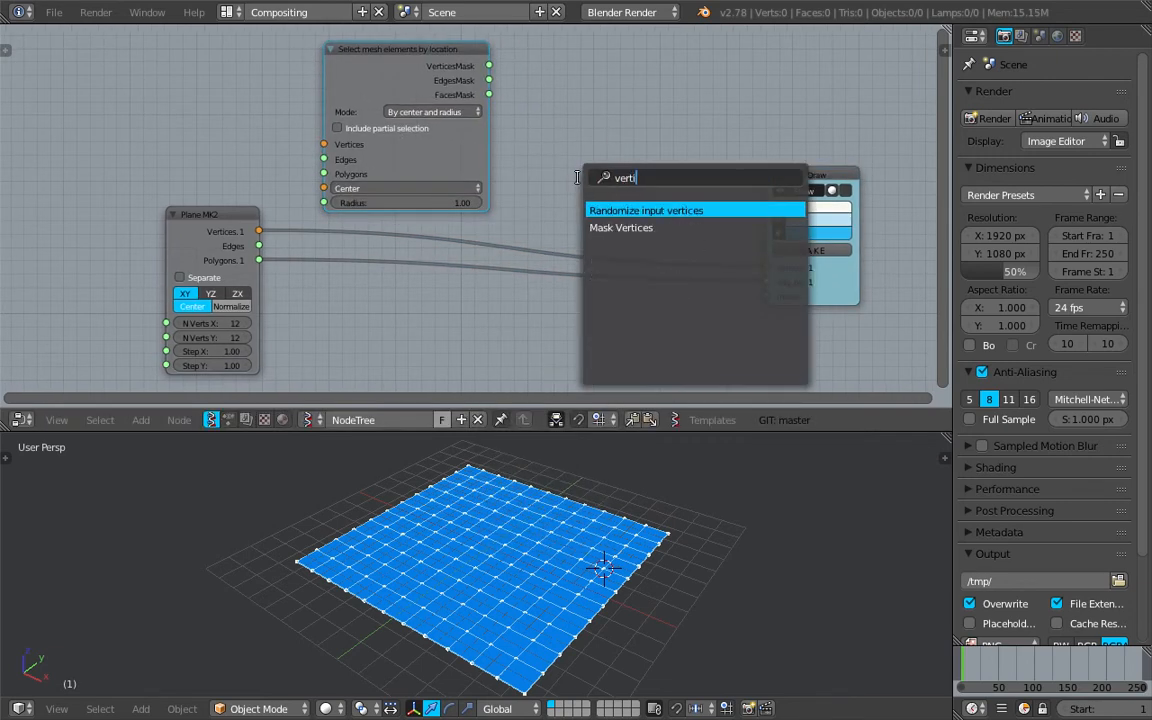
{"action": "key", "text": "Down"}
{"action": "key", "text": "Return"}
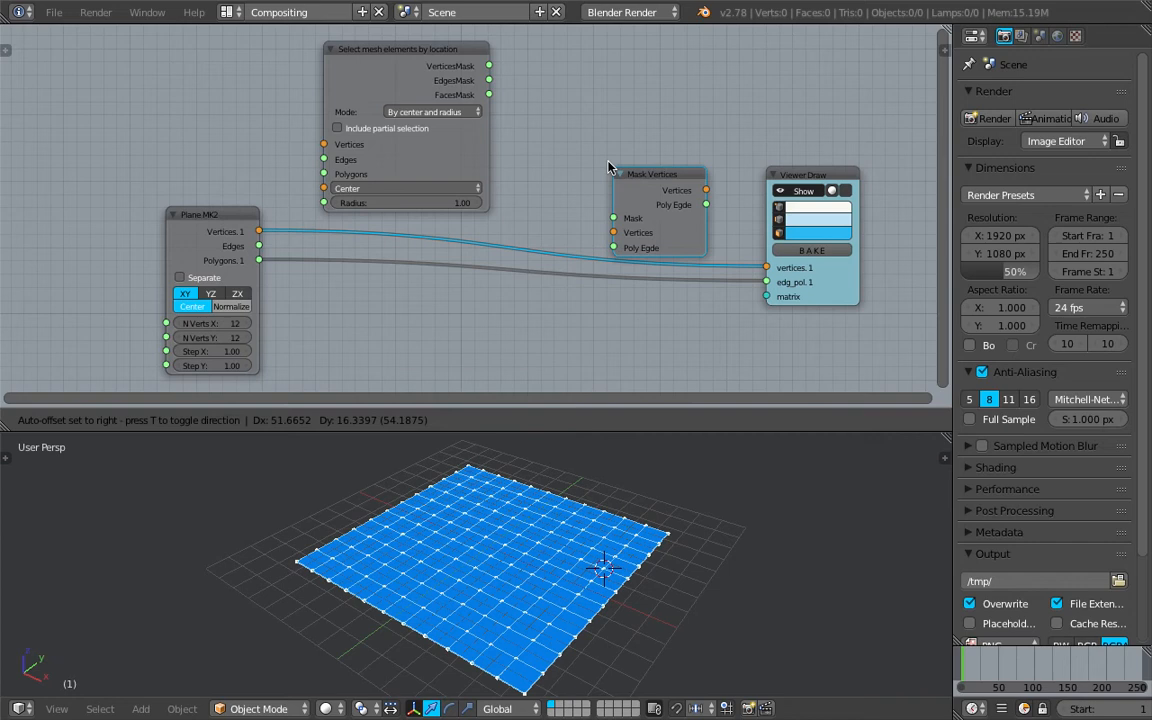
{"action": "left_click", "coordinate": [608, 153]}
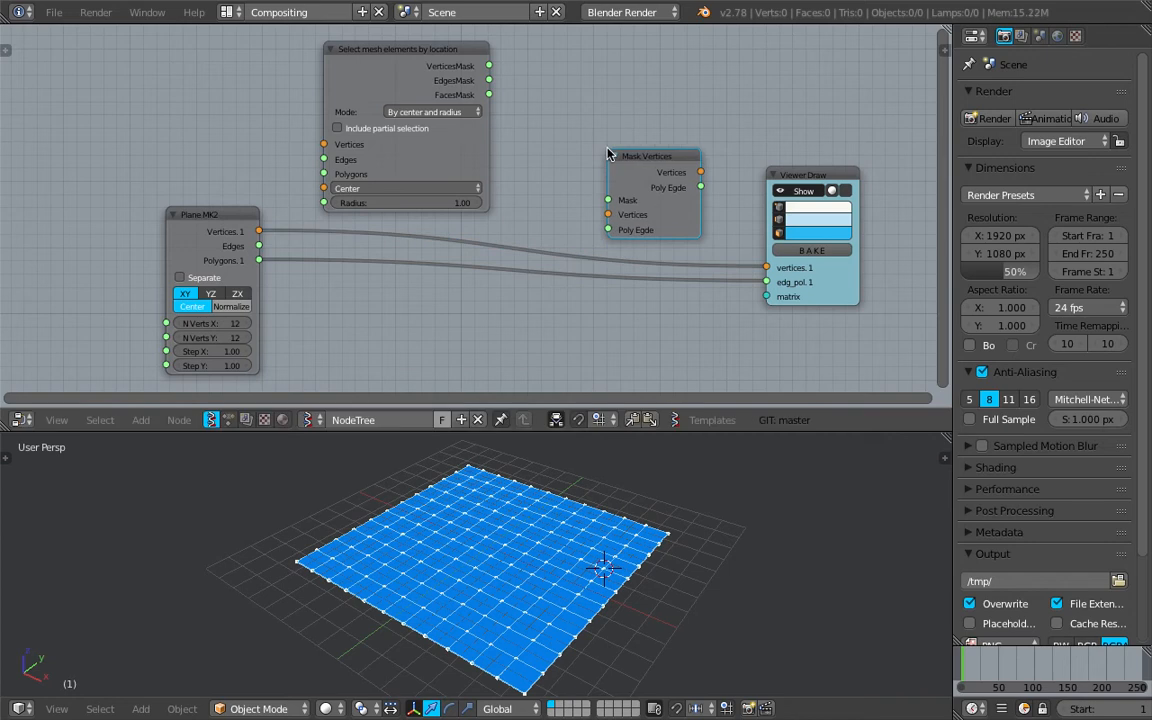
Connect the plane's Vertices and Polygons outputs to the matching inputs of the selection node.
{"action": "left_click", "coordinate": [488, 76]}
{"action": "left_click_drag", "start_coordinate": [491, 95], "coordinate": [550, 102]}
{"action": "mouse_move", "coordinate": [420, 58]}
{"action": "left_mouse_down"}
{"action": "mouse_move", "coordinate": [406, 56]}
{"action": "mouse_move", "coordinate": [424, 53]}
{"action": "left_mouse_up"}
{"action": "left_click_drag", "start_coordinate": [237, 209], "coordinate": [213, 209]}
{"action": "left_click_drag", "start_coordinate": [278, 157], "coordinate": [327, 139]}
{"action": "left_click_drag", "start_coordinate": [191, 262], "coordinate": [327, 167]}
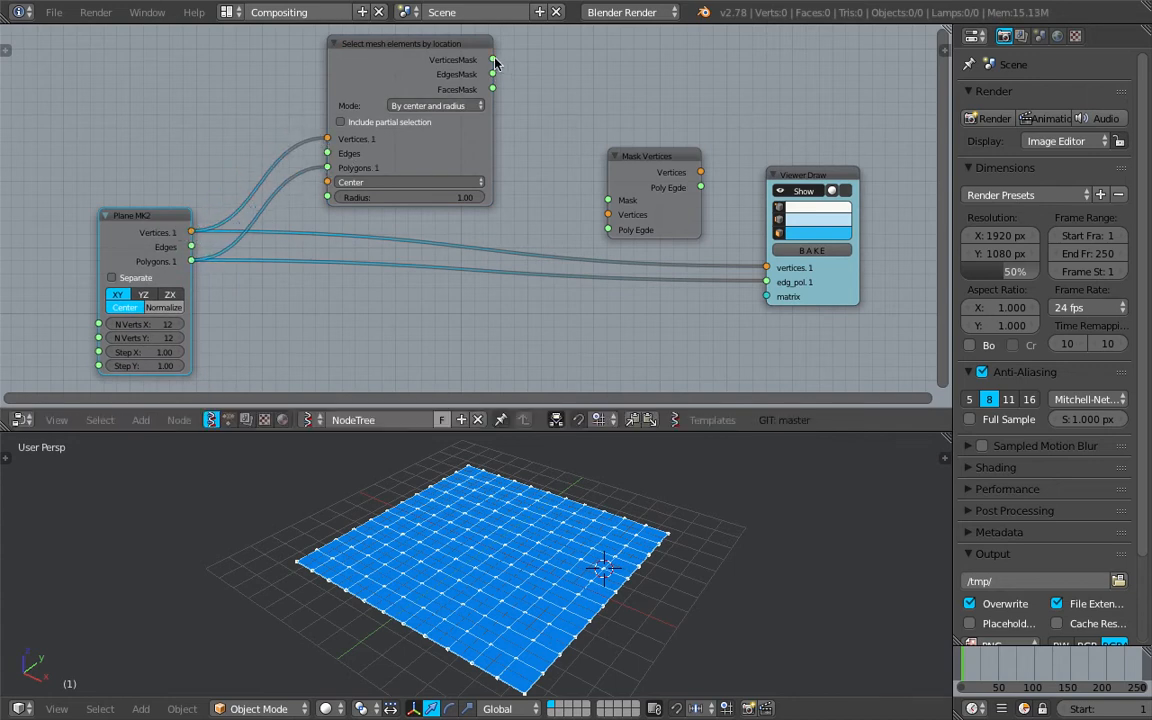
Feed the Mask Vertices node with the selection's VerticesMask and the plane's Vertices and Polygons.
{"action": "left_click_drag", "start_coordinate": [493, 60], "coordinate": [521, 79]}
{"action": "left_click_drag", "start_coordinate": [606, 198], "coordinate": [607, 200]}
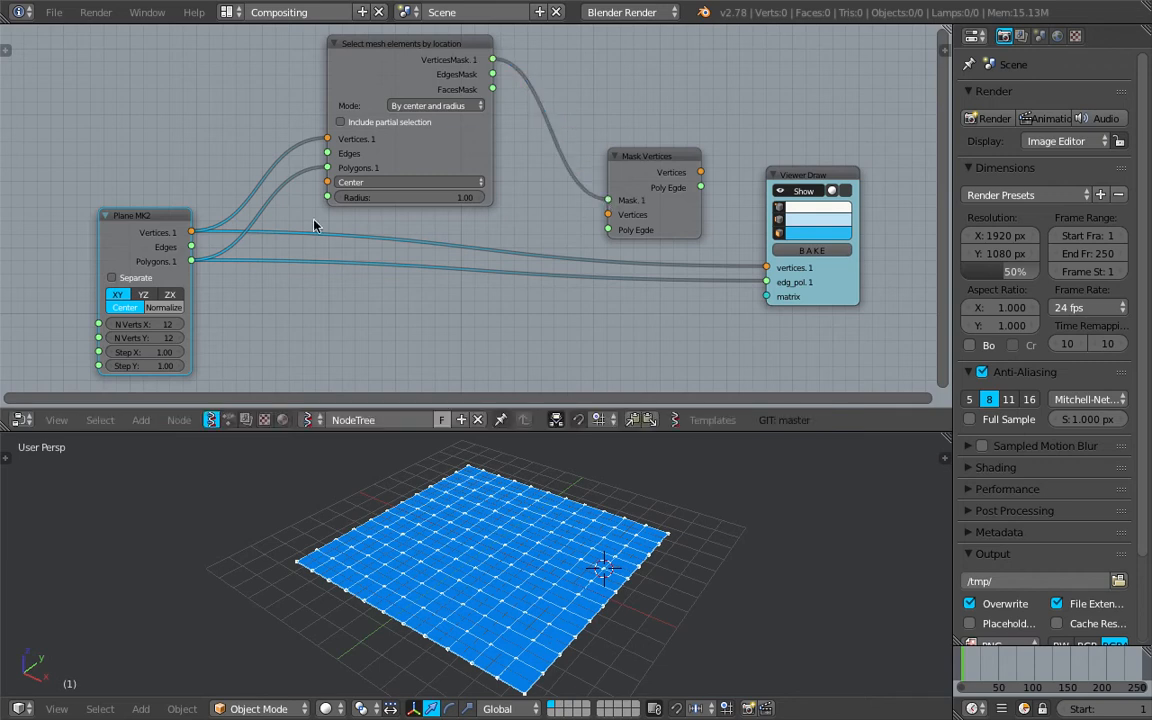
{"action": "left_click_drag", "start_coordinate": [189, 232], "coordinate": [186, 263]}
Connect the Mask Vertices node's Vertices and Poly Egde outputs to the Viewer Draw's vertices and edg_pol inputs.
{"action": "left_click_drag", "start_coordinate": [635, 157], "coordinate": [609, 140]}
{"action": "left_click_drag", "start_coordinate": [675, 155], "coordinate": [766, 265]}
{"action": "left_click_drag", "start_coordinate": [675, 170], "coordinate": [766, 282]}
{"action": "mouse_move", "coordinate": [570, 520]}
{"action": "middle_mouse_down"}
{"action": "mouse_move", "coordinate": [438, 551]}
{"action": "mouse_move", "coordinate": [490, 585]}
{"action": "middle_mouse_up"}
{"action": "middle_click_drag", "start_coordinate": [461, 310], "coordinate": [447, 287]}
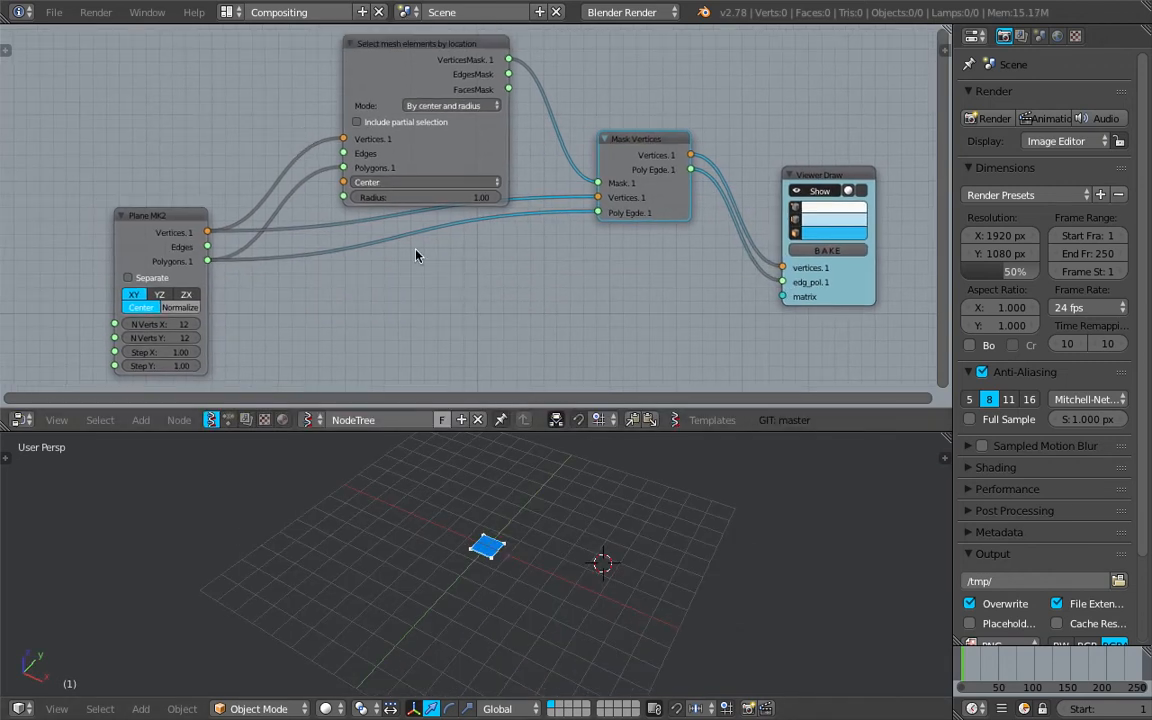
Try shifting the selection node's Center along its first axis.
{"action": "left_click", "coordinate": [458, 183]}
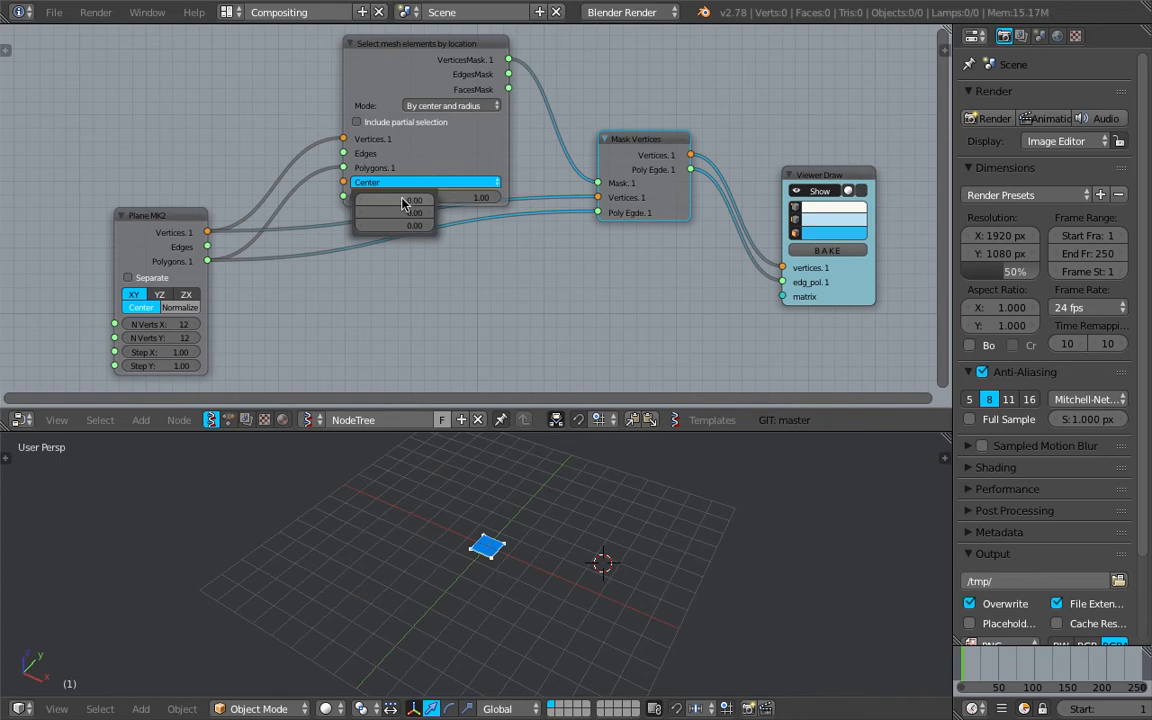
{"action": "left_click_drag", "start_coordinate": [394, 201], "coordinate": [170, 128]}
{"action": "left_click", "coordinate": [431, 183]}
Set the selection node's Radius to 3.37 and enable Include partial selection.
{"action": "left_click_drag", "start_coordinate": [478, 197], "coordinate": [430, 197]}
{"action": "left_click", "coordinate": [405, 124]}
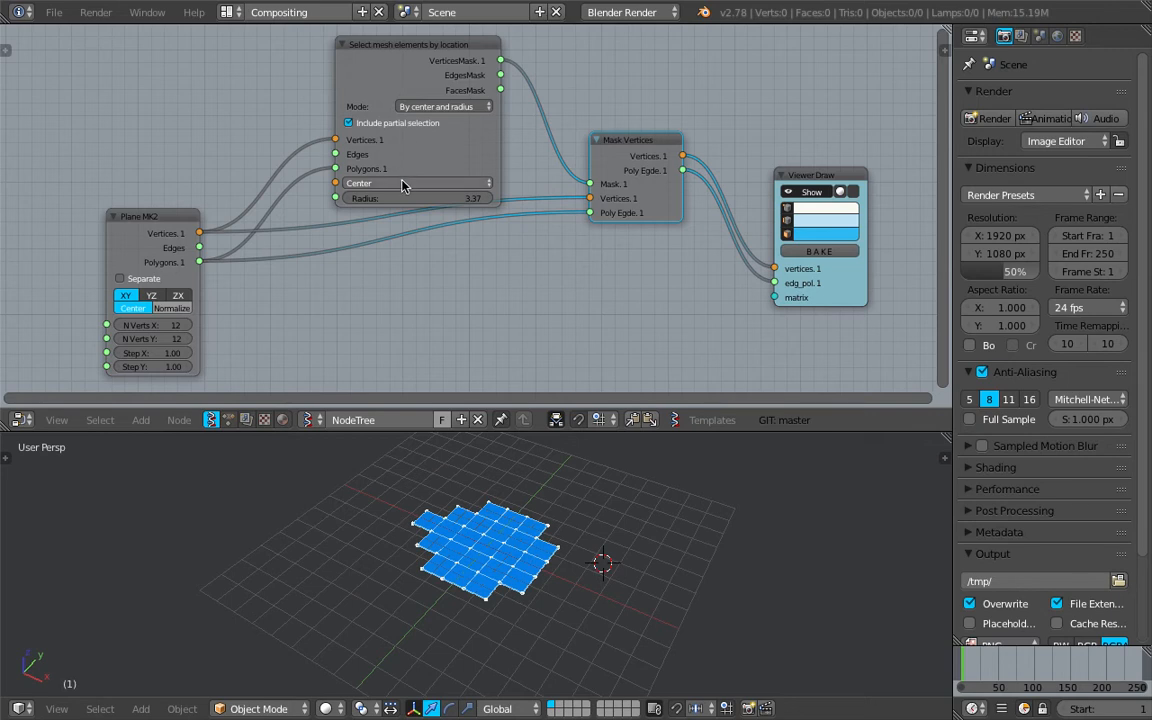
Set the selection node's Center to -0.39 along its first axis.
{"action": "left_click", "coordinate": [407, 184]}
{"action": "mouse_move", "coordinate": [421, 201]}
{"action": "left_mouse_down"}
{"action": "mouse_move", "coordinate": [405, 201]}
{"action": "mouse_move", "coordinate": [421, 204]}
{"action": "left_mouse_up"}
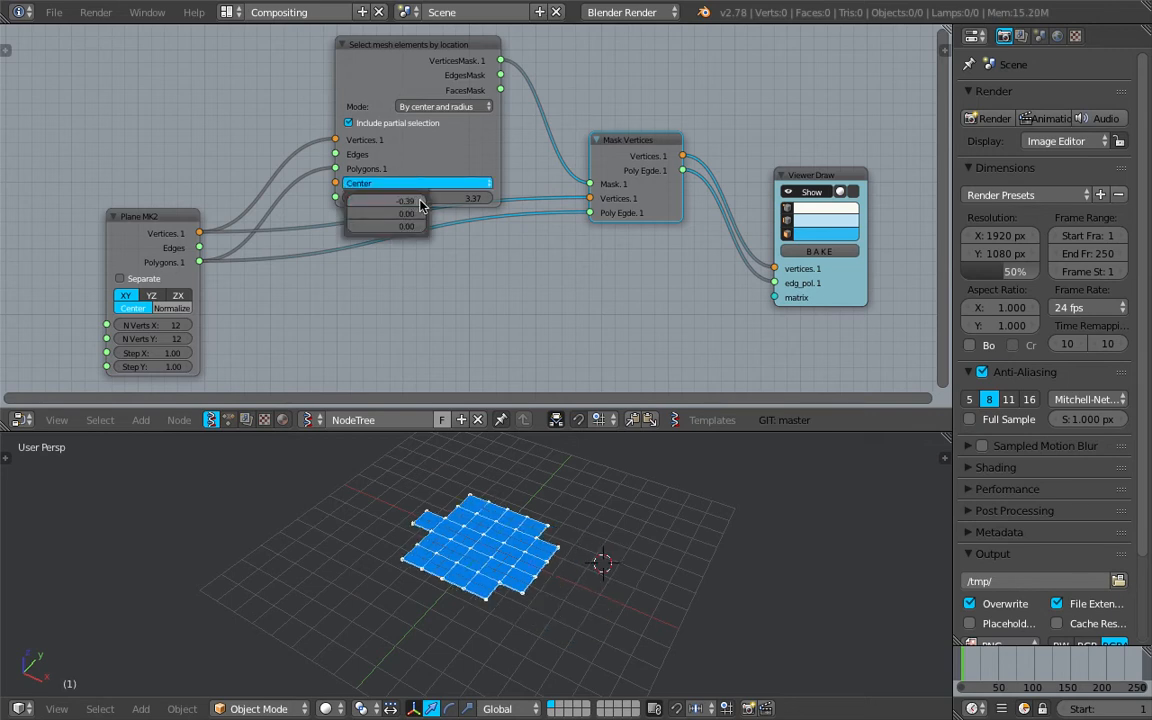
{"action": "left_click", "coordinate": [428, 101]}
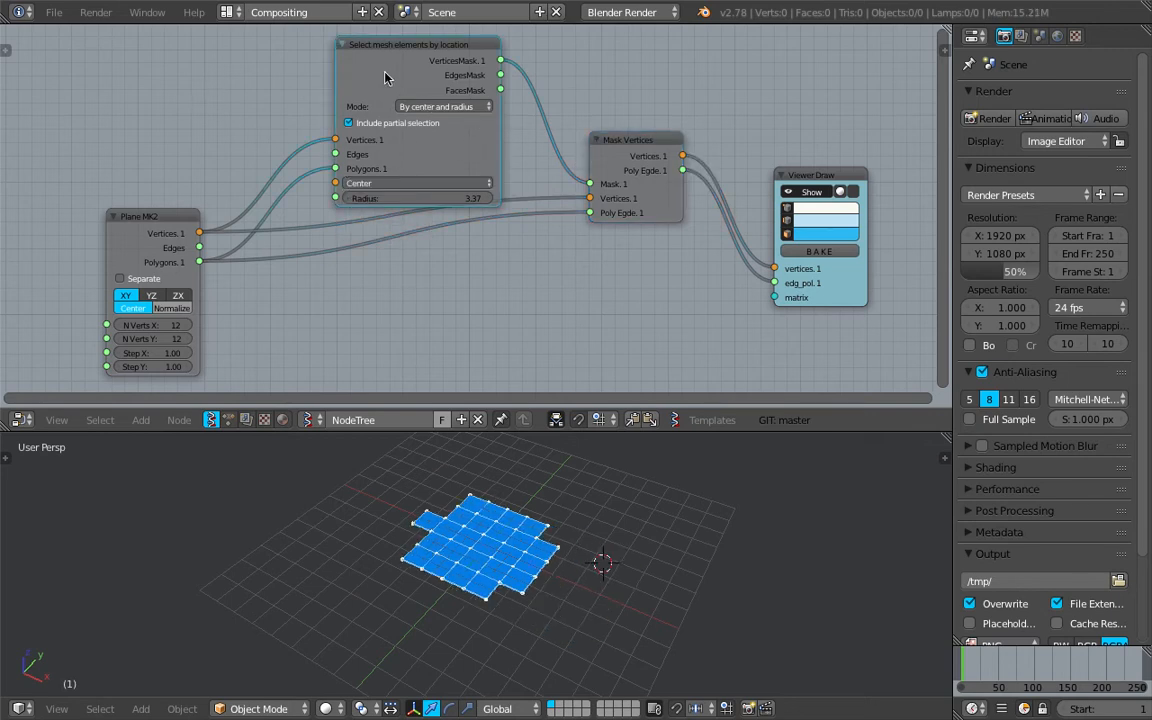
Move the selection node slightly up and set the plane's N Verts X and N Verts Y to 20.
{"action": "left_click_drag", "start_coordinate": [393, 77], "coordinate": [379, 53]}
{"action": "scroll", "coordinate": [276, 258], "scroll_direction": "down", "scroll_amount": 2}
{"action": "left_click_drag", "start_coordinate": [210, 297], "coordinate": [207, 292]}
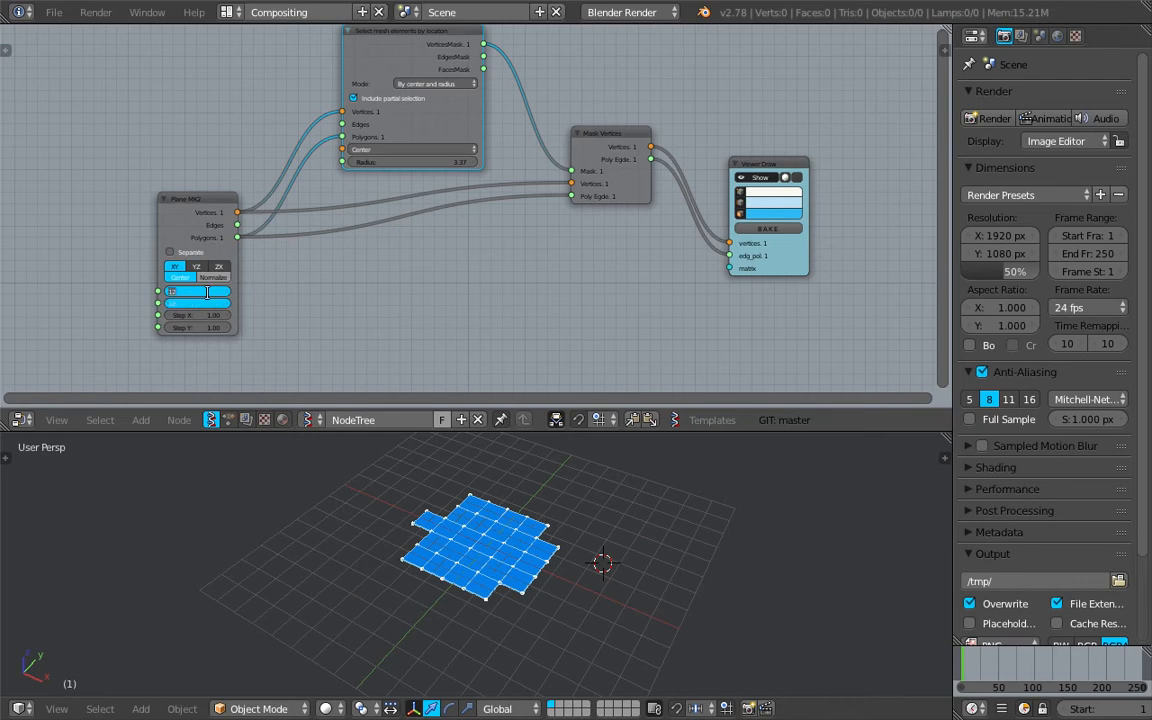
{"action": "key", "text": "Return"}
Set the selection node's Radius to 5.08 and check its Center values.
{"action": "middle_click_drag", "start_coordinate": [532, 512], "coordinate": [466, 498]}
{"action": "mouse_move", "coordinate": [407, 167]}
{"action": "left_mouse_down"}
{"action": "mouse_move", "coordinate": [470, 167]}
{"action": "mouse_move", "coordinate": [417, 167]}
{"action": "left_mouse_up"}
{"action": "middle_click_drag", "start_coordinate": [614, 537], "coordinate": [527, 455]}
{"action": "middle_click_drag", "start_coordinate": [548, 585], "coordinate": [520, 520]}
{"action": "scroll", "coordinate": [363, 213], "scroll_direction": "up", "scroll_amount": 2}
{"action": "left_click", "coordinate": [396, 205]}
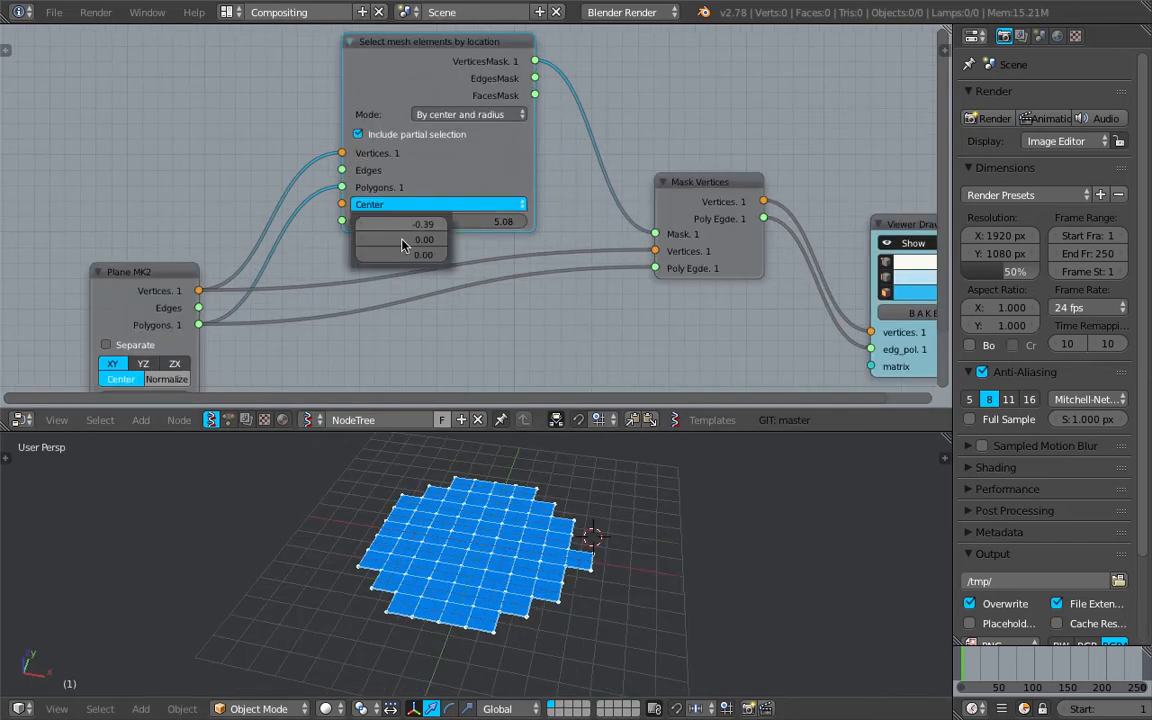
{"action": "middle_click_drag", "start_coordinate": [246, 192], "coordinate": [312, 158]}
{"action": "key", "text": "ctrl+s"}
{"action": "left_click", "coordinate": [312, 158]}
Add a Circle node above the Plane node, beside the selection node.
{"action": "middle_click_drag", "start_coordinate": [213, 151], "coordinate": [297, 182]}
{"action": "scroll", "coordinate": [297, 182], "scroll_direction": "down", "scroll_amount": 3}
{"action": "key", "text": "shift+a"}
{"action": "left_click", "coordinate": [290, 168]}
{"action": "type", "text": "Mask Vertices"}
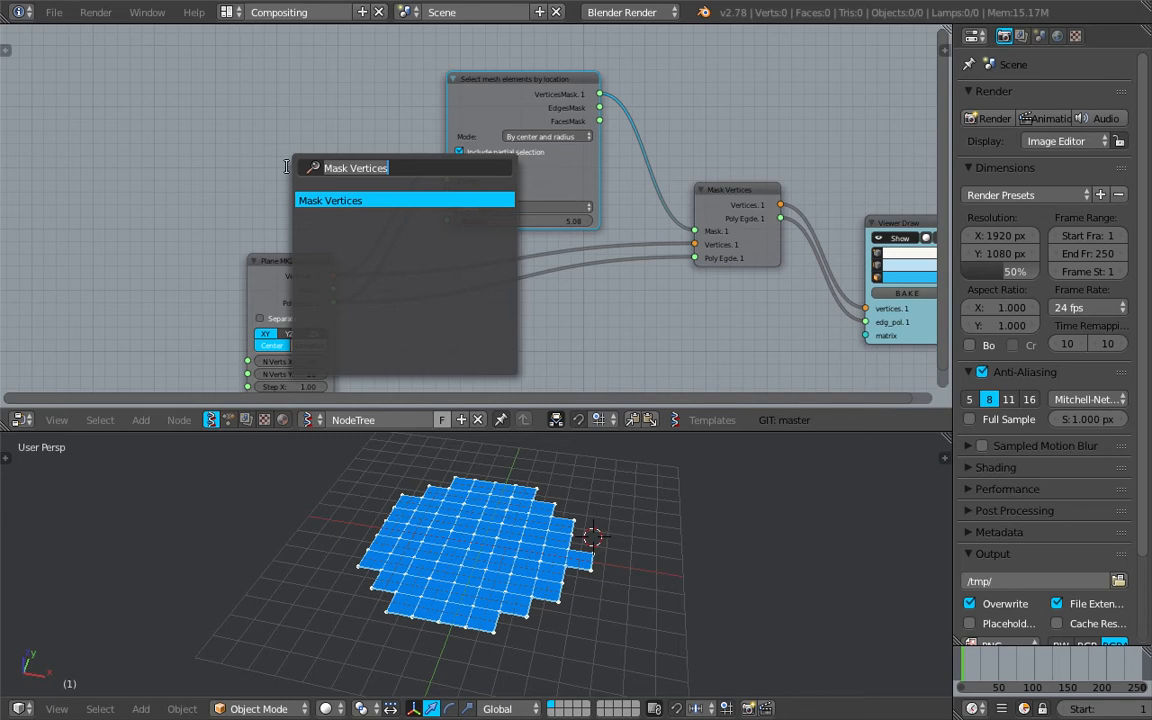
{"action": "type", "text": "cir"}
{"action": "key", "text": "Return"}
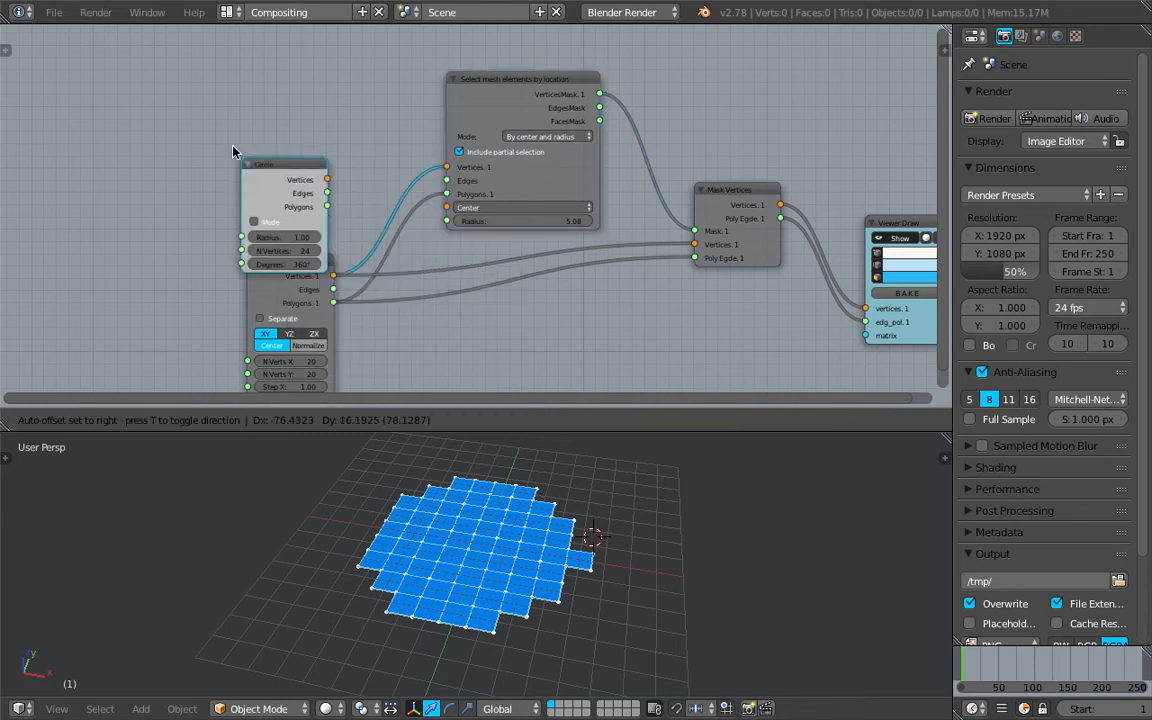
{"action": "middle_click_drag", "start_coordinate": [489, 161], "coordinate": [374, 188]}
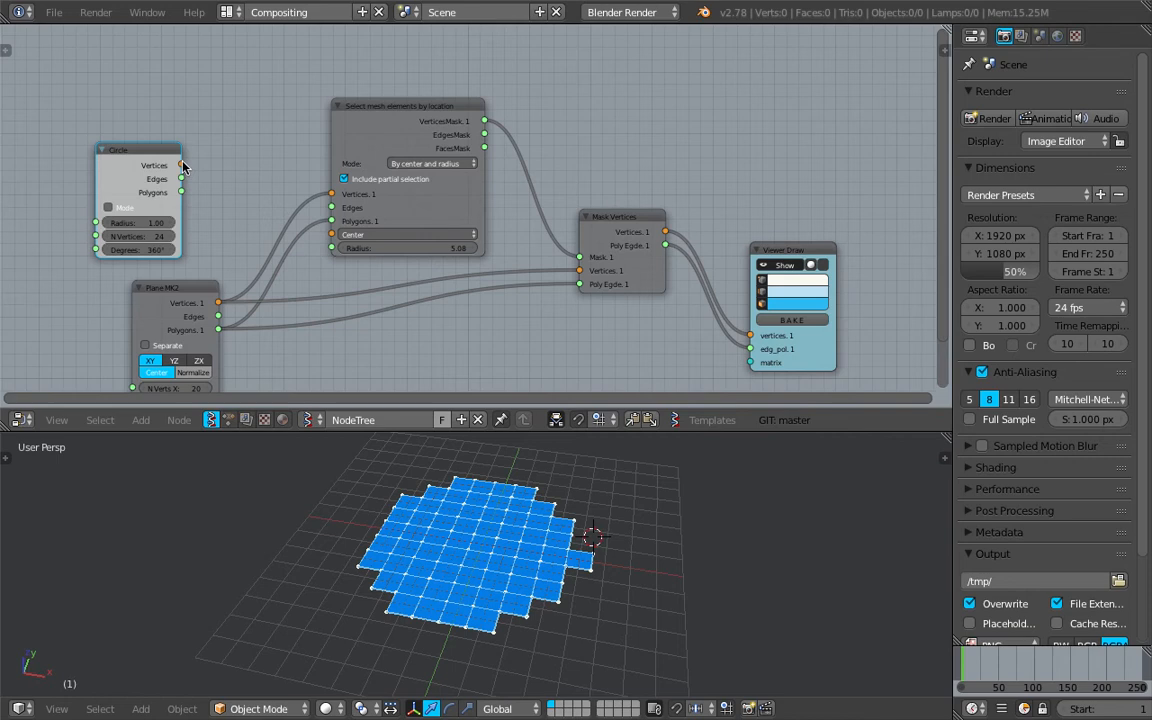
Connect the Circle node's Vertices output to the selection node's Center input.
{"action": "left_click_drag", "start_coordinate": [181, 165], "coordinate": [228, 145]}
{"action": "left_click_drag", "start_coordinate": [296, 204], "coordinate": [331, 234]}
{"action": "middle_click_drag", "start_coordinate": [378, 378], "coordinate": [440, 330]}
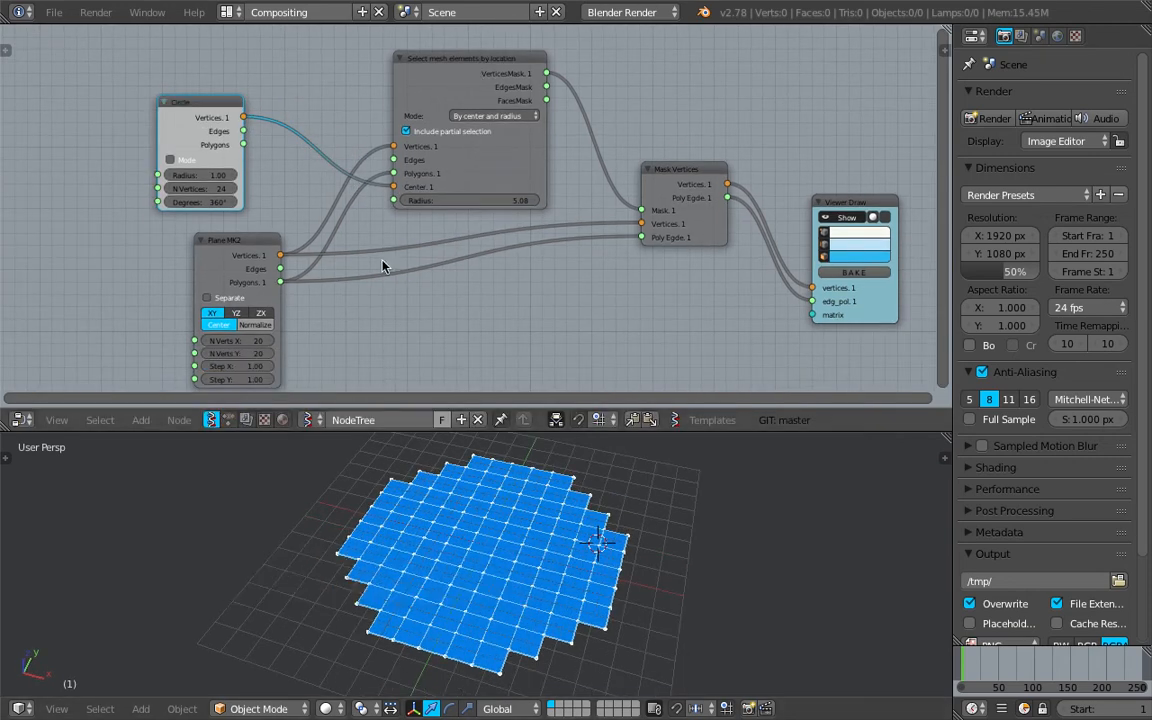
Set the selection node's Radius to 3.04.
{"action": "left_click_drag", "start_coordinate": [442, 200], "coordinate": [466, 200]}
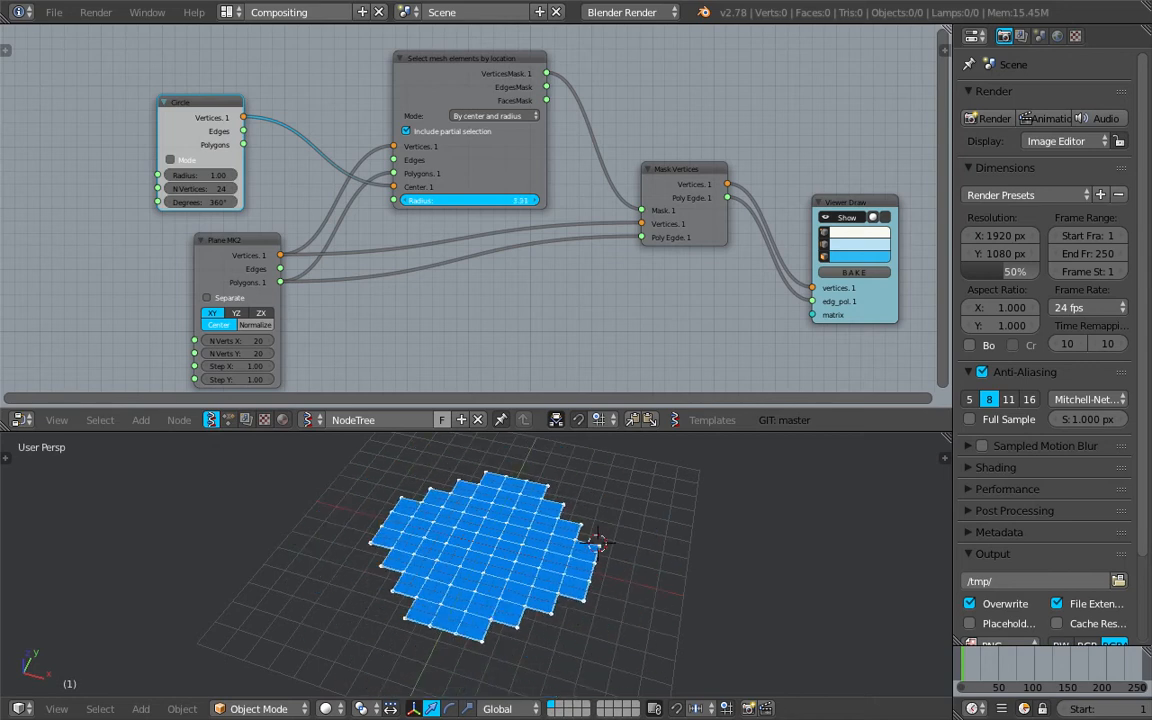
{"action": "left_click", "coordinate": [351, 190]}
{"action": "scroll", "coordinate": [352, 185], "scroll_direction": "down", "scroll_amount": 2}
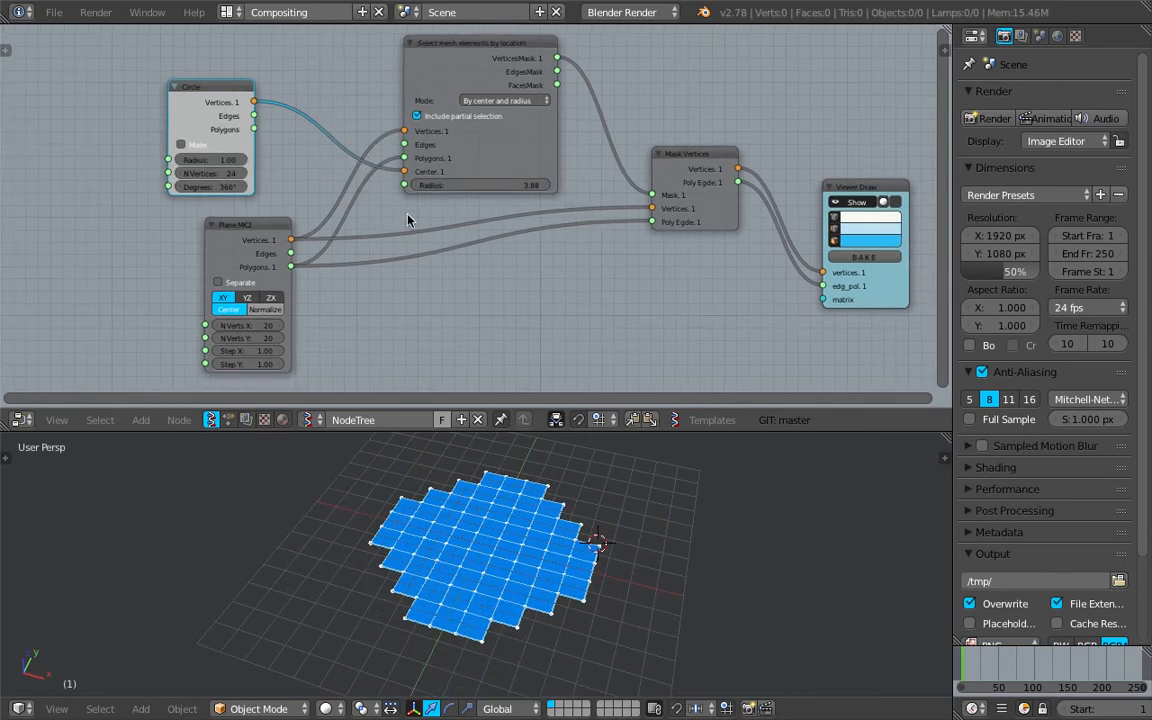
{"action": "left_click_drag", "start_coordinate": [501, 189], "coordinate": [482, 189]}
{"action": "key", "text": "ctrl+s"}
{"action": "left_click", "coordinate": [501, 191]}
Set the Circle node's Radius to 6.31.
{"action": "left_click_drag", "start_coordinate": [248, 167], "coordinate": [351, 167]}
{"action": "scroll", "coordinate": [558, 558], "scroll_direction": "down", "scroll_amount": 3}
{"action": "key", "text": "ctrl+s"}
{"action": "middle_click_drag", "start_coordinate": [590, 560], "coordinate": [528, 552]}
{"action": "left_click", "coordinate": [558, 557]}
{"action": "middle_click_drag", "start_coordinate": [574, 167], "coordinate": [551, 176]}
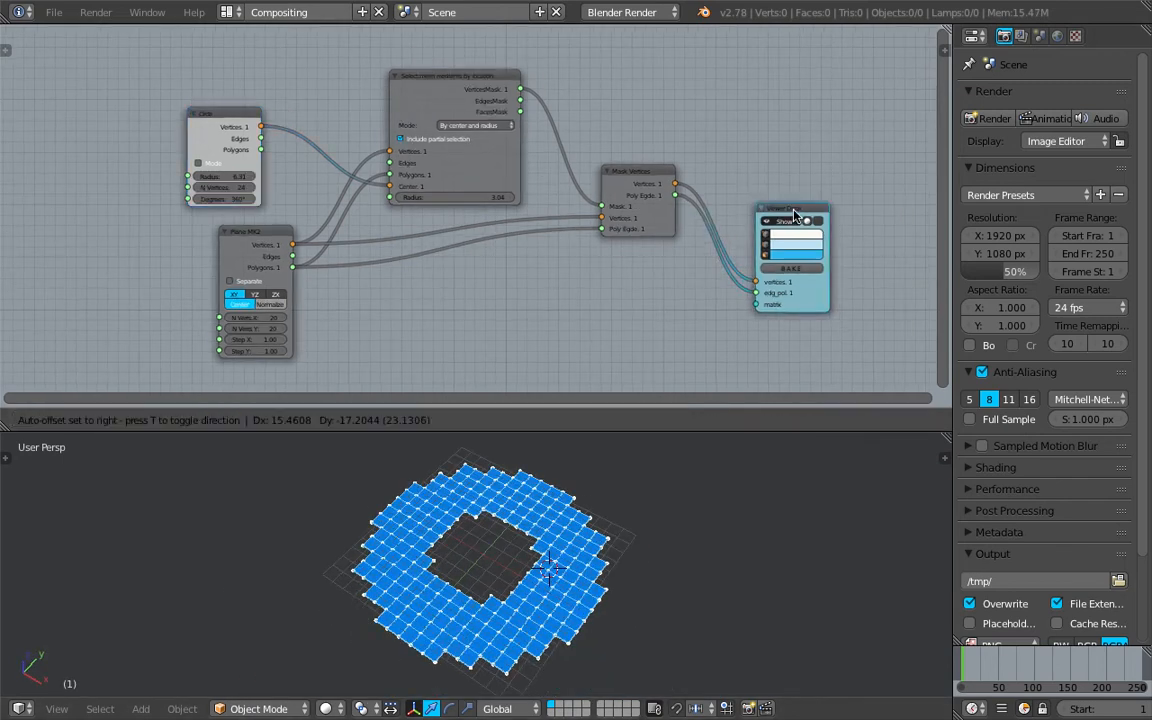
Duplicate the Viewer Draw node above the selection node and feed its vertices and edg_pol inputs with the circle's Vertices and Edges.
{"action": "middle_click_drag", "start_coordinate": [785, 203], "coordinate": [794, 298]}
{"action": "key", "text": "shift+d"}
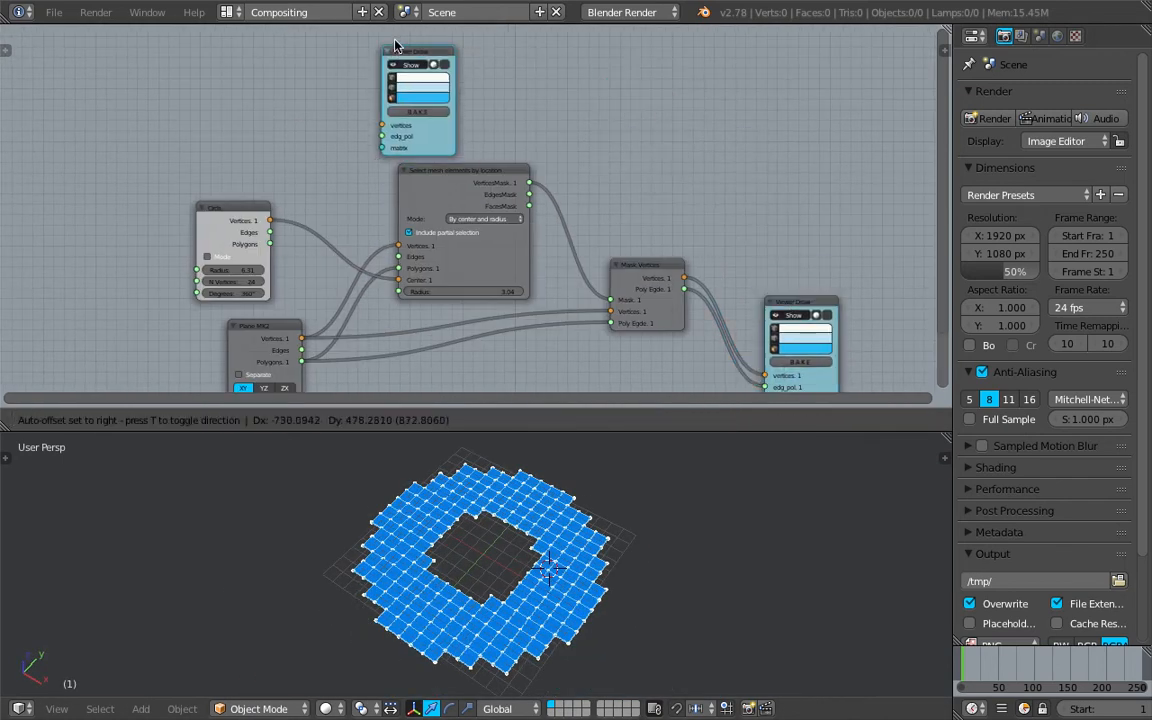
{"action": "left_click", "coordinate": [362, 40]}
{"action": "mouse_move", "coordinate": [261, 218]}
{"action": "left_mouse_down"}
{"action": "mouse_move", "coordinate": [231, 198]}
{"action": "mouse_move", "coordinate": [337, 113]}
{"action": "mouse_move", "coordinate": [349, 119]}
{"action": "left_mouse_up"}
{"action": "mouse_move", "coordinate": [244, 222]}
{"action": "left_mouse_down"}
{"action": "mouse_move", "coordinate": [343, 160]}
{"action": "mouse_move", "coordinate": [266, 197]}
{"action": "mouse_move", "coordinate": [360, 133]}
{"action": "left_mouse_up"}
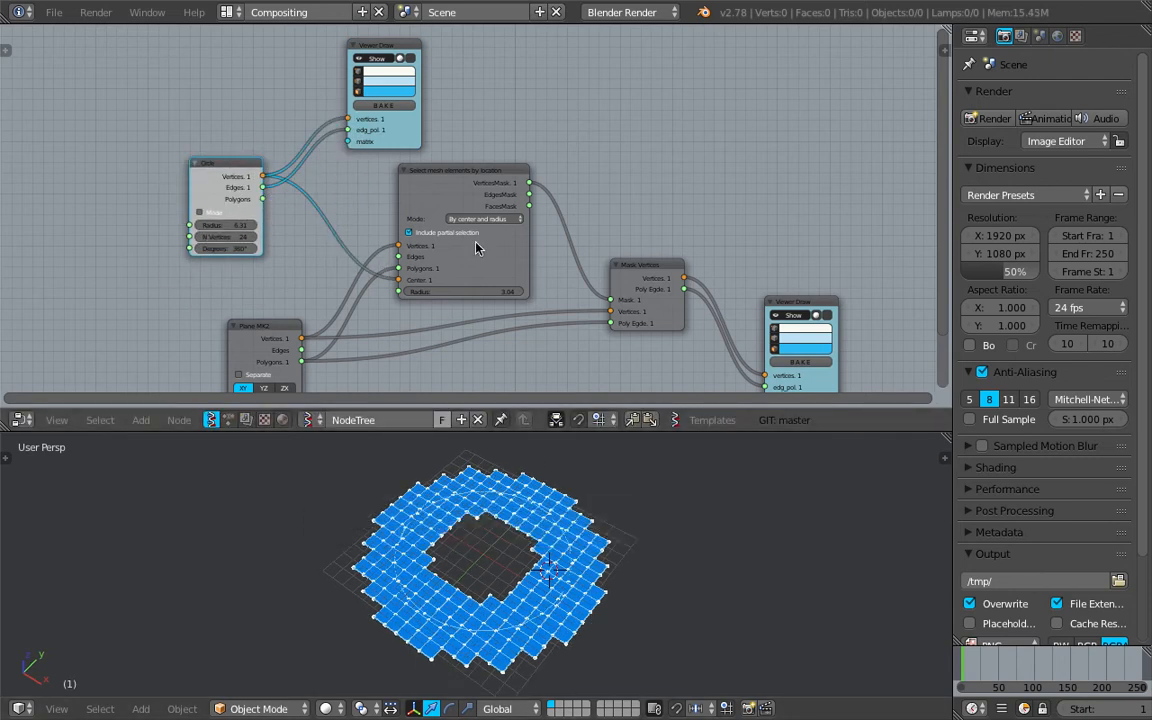
Set the edge color of the circle's Viewer Draw node to red.
{"action": "left_click", "coordinate": [390, 81]}
{"action": "left_click", "coordinate": [404, 172]}
{"action": "middle_click_drag", "start_coordinate": [690, 354], "coordinate": [694, 355]}
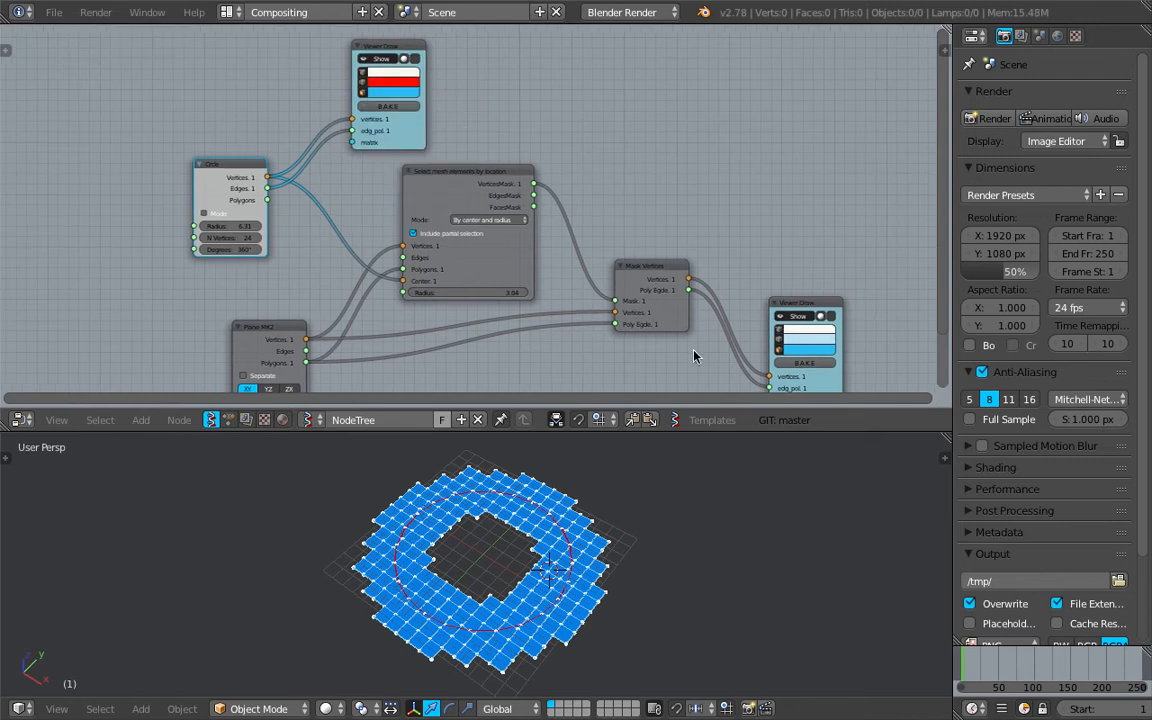
{"action": "middle_click_drag", "start_coordinate": [570, 546], "coordinate": [625, 552]}
{"action": "key", "text": "ctrl+s"}
{"action": "left_click", "coordinate": [625, 550]}
Set the vertex color of the circle's Viewer Draw node to yellow.
{"action": "left_click", "coordinate": [385, 78]}
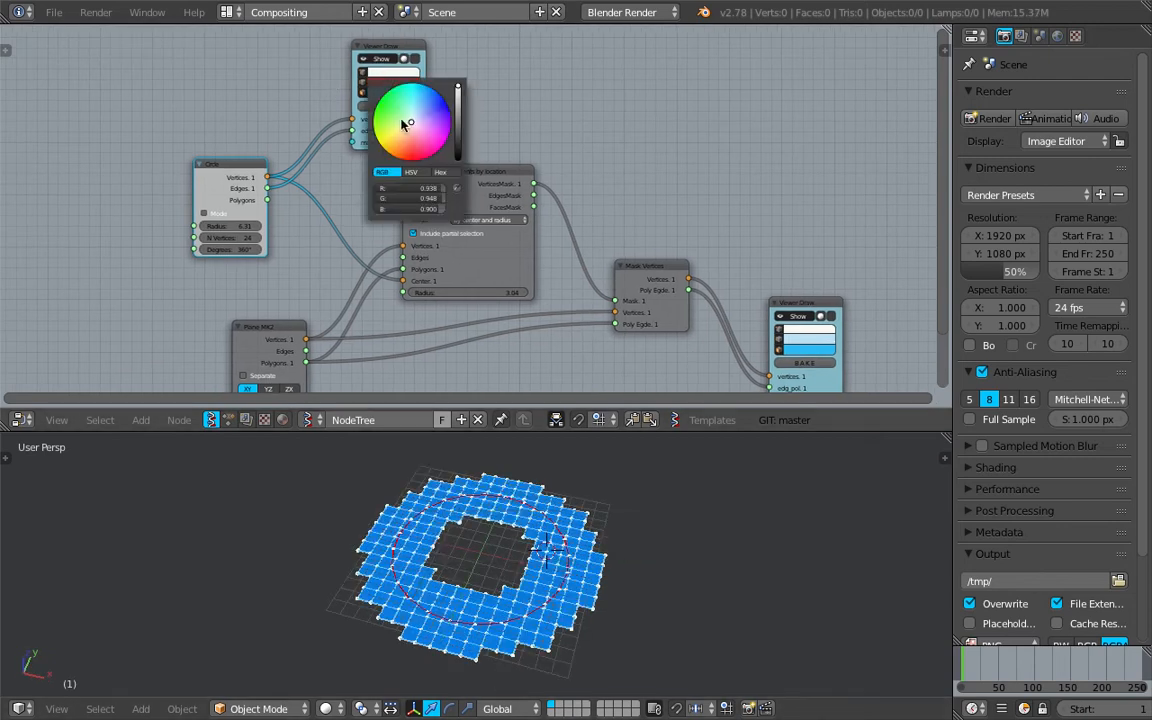
{"action": "left_click", "coordinate": [391, 136]}
{"action": "left_click_drag", "start_coordinate": [399, 48], "coordinate": [427, 45]}
Show the node properties and set the circle viewer's vertex size to 6.74.
{"action": "scroll", "coordinate": [491, 576], "scroll_direction": "up", "scroll_amount": 2}
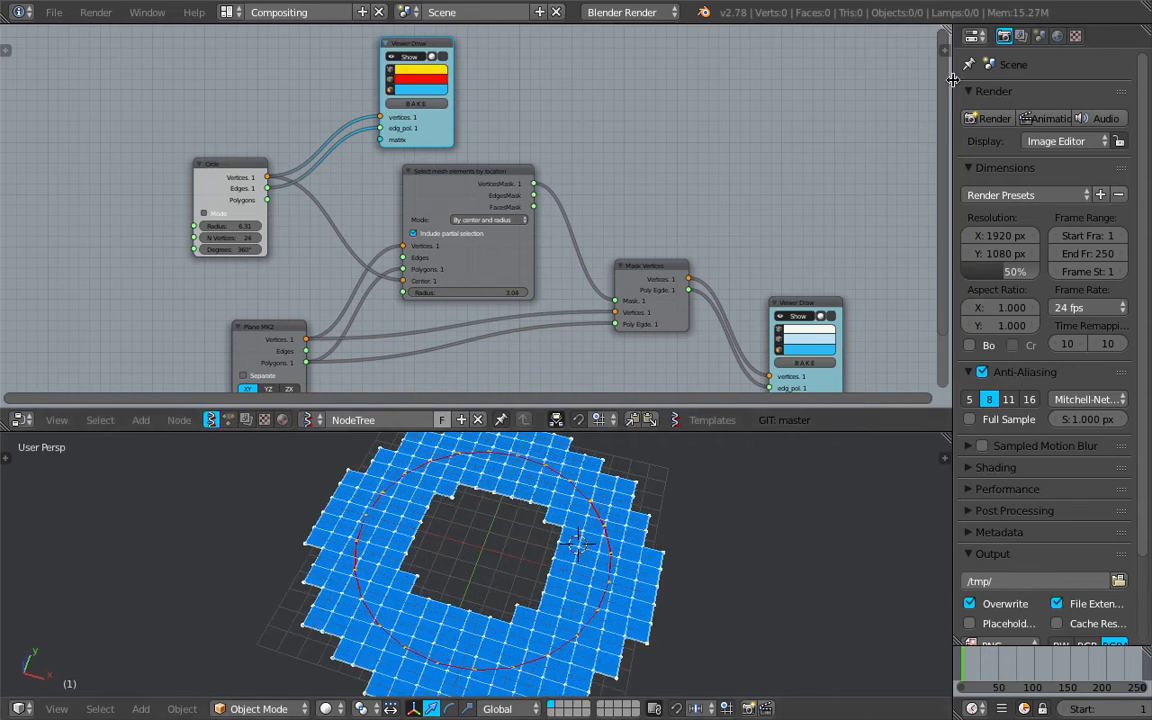
{"action": "key", "text": "n"}
{"action": "left_click_drag", "start_coordinate": [863, 205], "coordinate": [840, 185]}
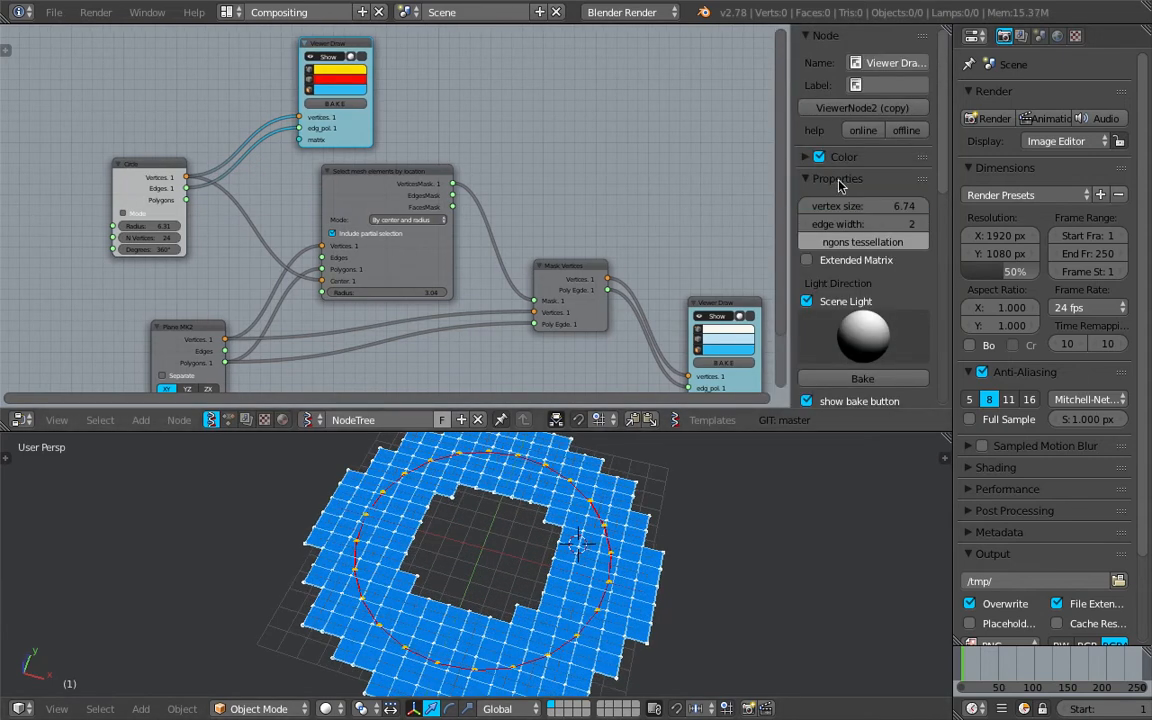
Change the vertex color of the circle's Viewer Draw node to green.
{"action": "left_click", "coordinate": [335, 72]}
{"action": "left_click_drag", "start_coordinate": [374, 130], "coordinate": [335, 90]}
{"action": "middle_click_drag", "start_coordinate": [500, 470], "coordinate": [595, 497]}
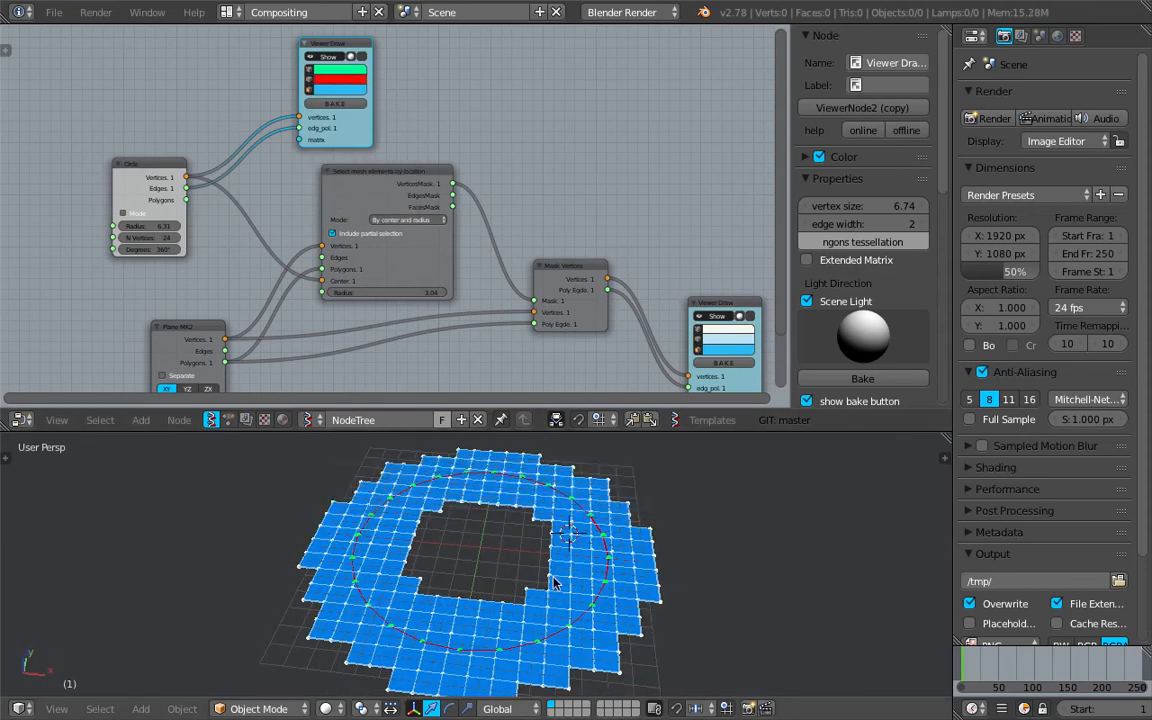
Try a selection Radius of 1.27 with the Circle node's N Vertices at 9.
{"action": "middle_click_drag", "start_coordinate": [500, 522], "coordinate": [355, 522]}
{"action": "middle_click_drag", "start_coordinate": [527, 584], "coordinate": [472, 518]}
{"action": "middle_click_drag", "start_coordinate": [404, 285], "coordinate": [406, 273]}
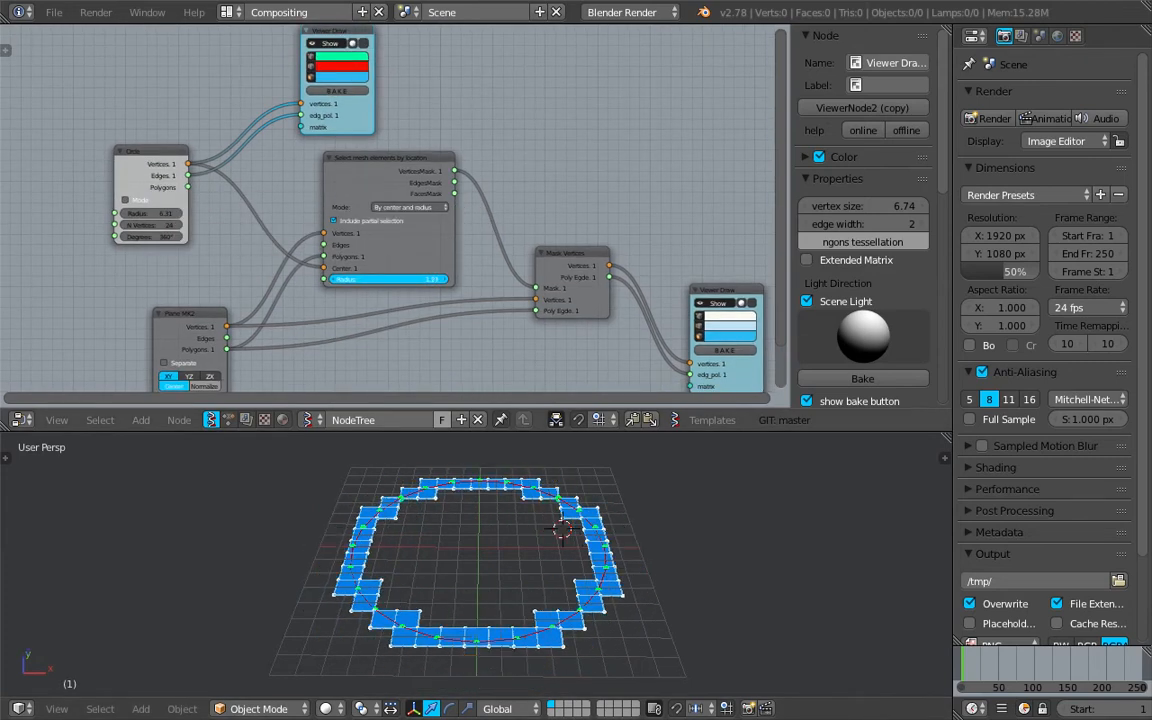
{"action": "mouse_move", "coordinate": [389, 279]}
{"action": "left_mouse_down"}
{"action": "mouse_move", "coordinate": [379, 279]}
{"action": "mouse_move", "coordinate": [412, 279]}
{"action": "left_mouse_up"}
{"action": "middle_click_drag", "start_coordinate": [138, 272], "coordinate": [159, 263]}
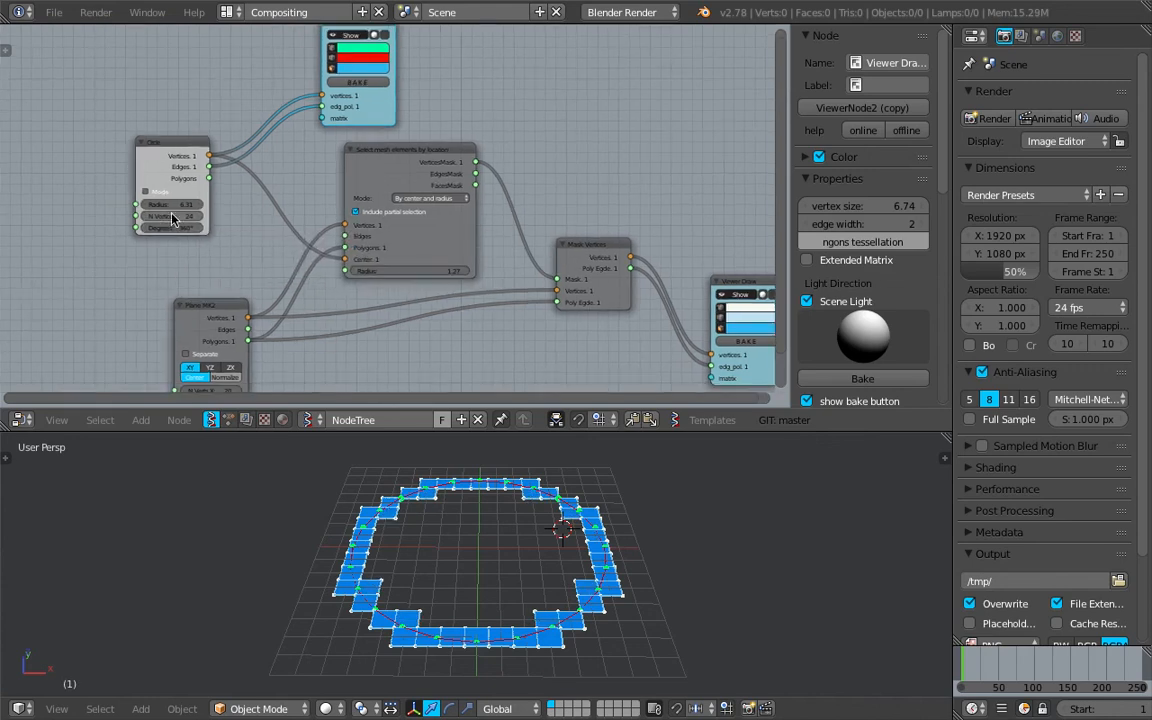
{"action": "left_click_drag", "start_coordinate": [172, 216], "coordinate": [136, 216]}
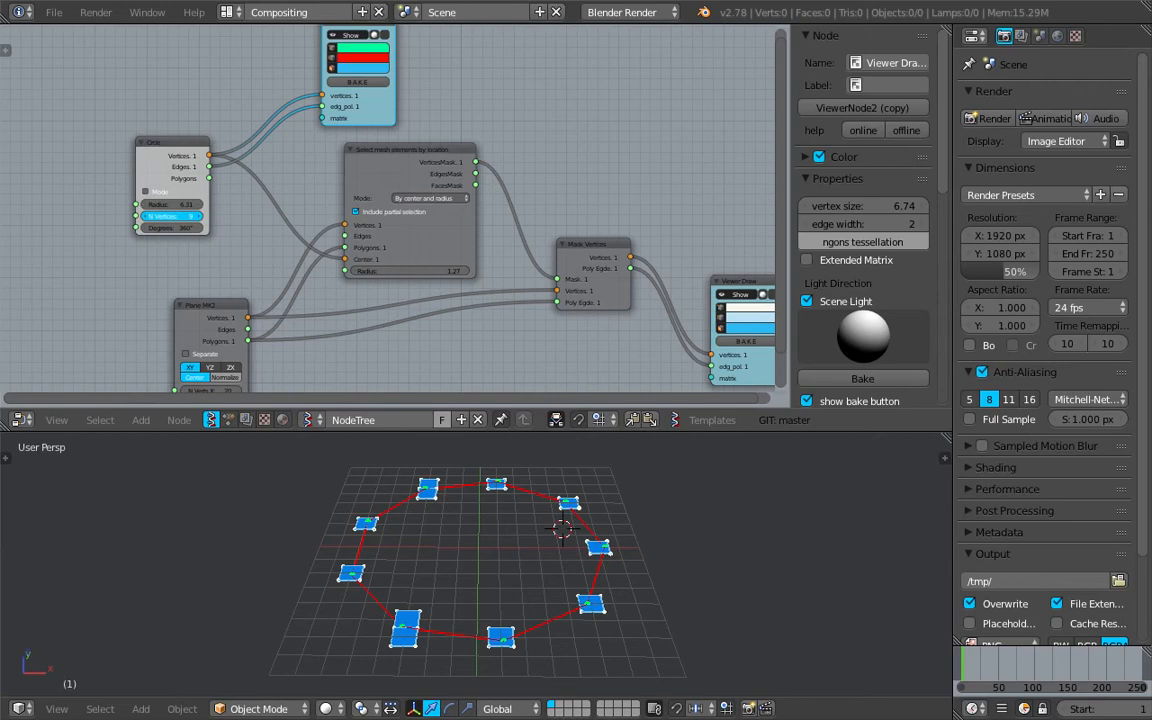
Set the selection node's Radius to 1.72 and give the Circle node a Radius of 5.80 with 16 vertices.
{"action": "left_click_drag", "start_coordinate": [433, 271], "coordinate": [461, 271]}
{"action": "left_click_drag", "start_coordinate": [171, 204], "coordinate": [297, 349]}
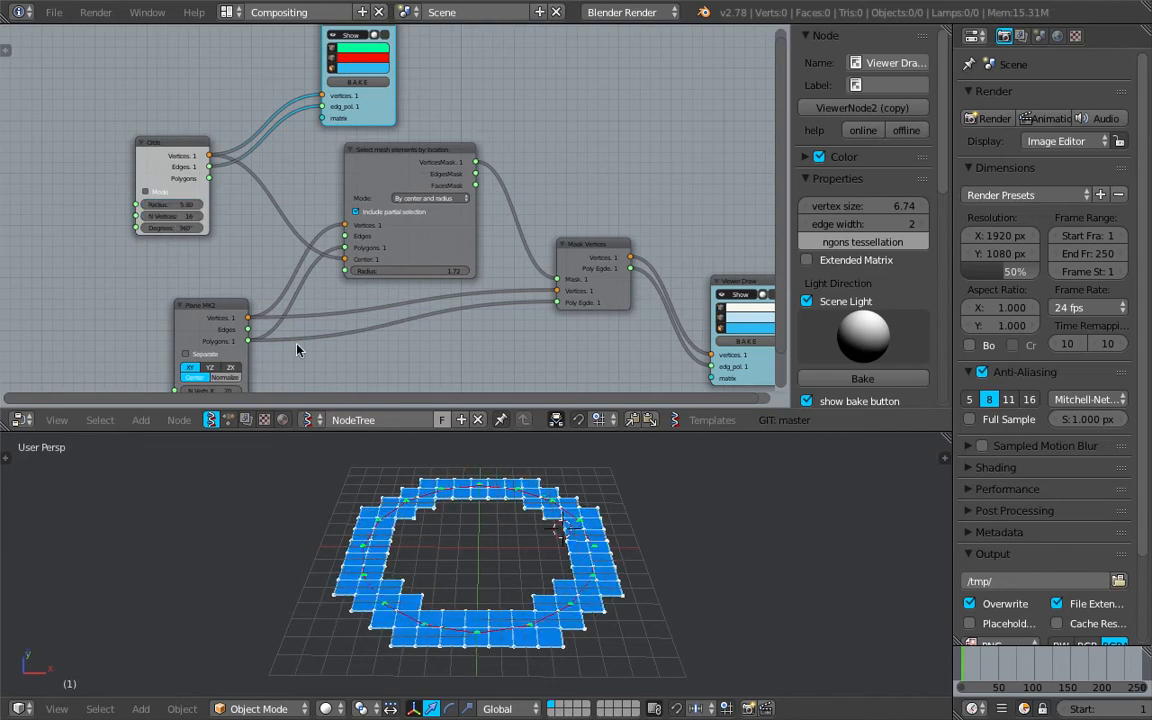
{"action": "middle_click_drag", "start_coordinate": [490, 608], "coordinate": [572, 538]}
{"action": "middle_click_drag", "start_coordinate": [488, 580], "coordinate": [425, 563]}
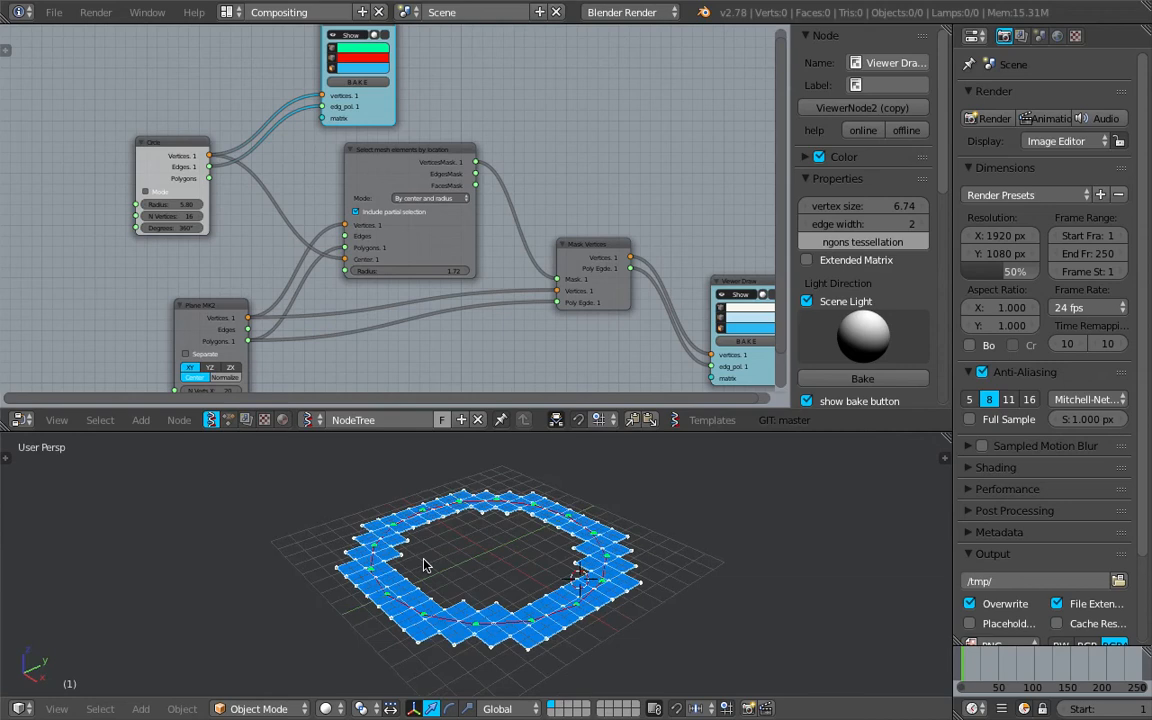
Adjust the positions of the Plane and Circle nodes and hide the node properties sidebar.
{"action": "middle_click_drag", "start_coordinate": [476, 368], "coordinate": [428, 336]}
{"action": "left_click_drag", "start_coordinate": [153, 277], "coordinate": [122, 268]}
{"action": "scroll", "coordinate": [180, 248], "scroll_direction": "up", "scroll_amount": 4}
{"action": "middle_click_drag", "start_coordinate": [183, 247], "coordinate": [280, 272]}
{"action": "left_click", "coordinate": [150, 142]}
{"action": "scroll", "coordinate": [300, 220], "scroll_direction": "down", "scroll_amount": 2}
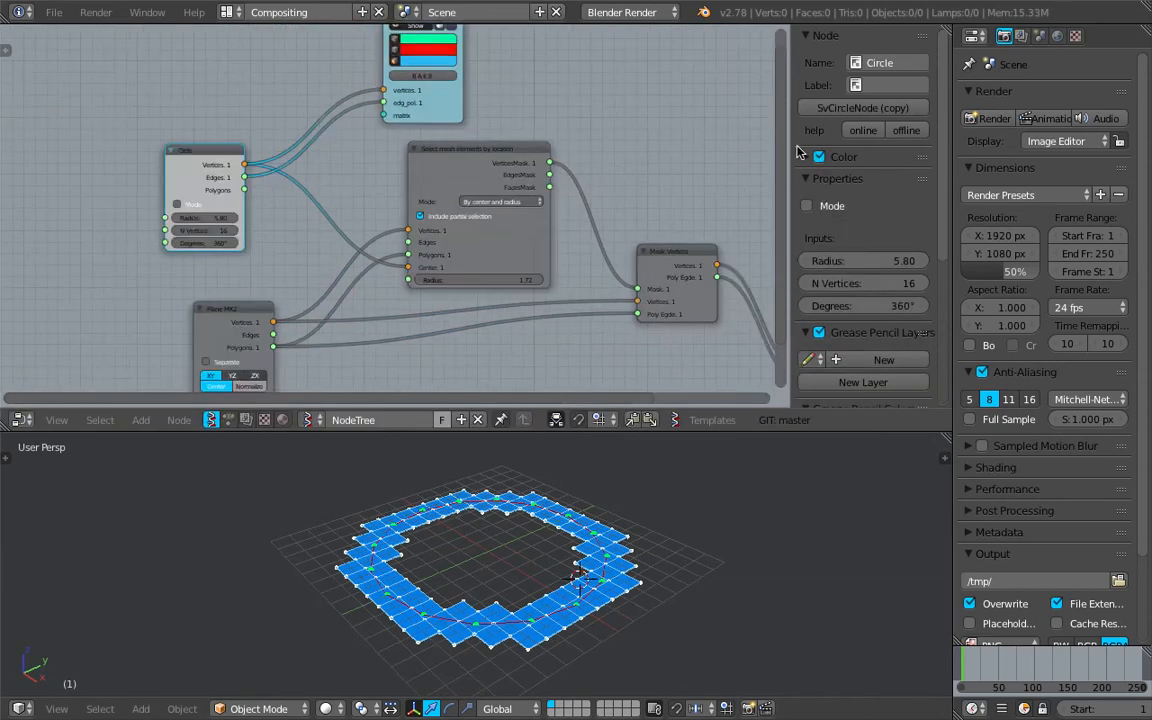
{"action": "left_click_drag", "start_coordinate": [791, 143], "coordinate": [998, 147]}
Move the selection node up and farther away from the Circle node.
{"action": "middle_click_drag", "start_coordinate": [761, 158], "coordinate": [755, 196]}
{"action": "key", "text": "ctrl+s"}
{"action": "left_click", "coordinate": [750, 198]}
{"action": "left_click_drag", "start_coordinate": [574, 189], "coordinate": [617, 164]}
{"action": "middle_click_drag", "start_coordinate": [681, 225], "coordinate": [585, 260]}
{"action": "scroll", "coordinate": [486, 203], "scroll_direction": "up", "scroll_amount": 6}
{"action": "mouse_move", "coordinate": [443, 210]}
{"action": "left_mouse_down"}
{"action": "mouse_move", "coordinate": [455, 203]}
{"action": "mouse_move", "coordinate": [427, 211]}
{"action": "left_mouse_up"}
{"action": "middle_click_drag", "start_coordinate": [495, 204], "coordinate": [491, 173]}
Reposition the Mask Vertices node and its Viewer Draw node to space out the end of the node chain.
{"action": "scroll", "coordinate": [576, 218], "scroll_direction": "down", "scroll_amount": 2}
{"action": "middle_click_drag", "start_coordinate": [576, 218], "coordinate": [540, 136]}
{"action": "left_click_drag", "start_coordinate": [677, 269], "coordinate": [691, 267]}
{"action": "scroll", "coordinate": [806, 297], "scroll_direction": "down", "scroll_amount": 2}
{"action": "middle_click_drag", "start_coordinate": [806, 297], "coordinate": [750, 234]}
{"action": "left_click_drag", "start_coordinate": [798, 250], "coordinate": [825, 228]}
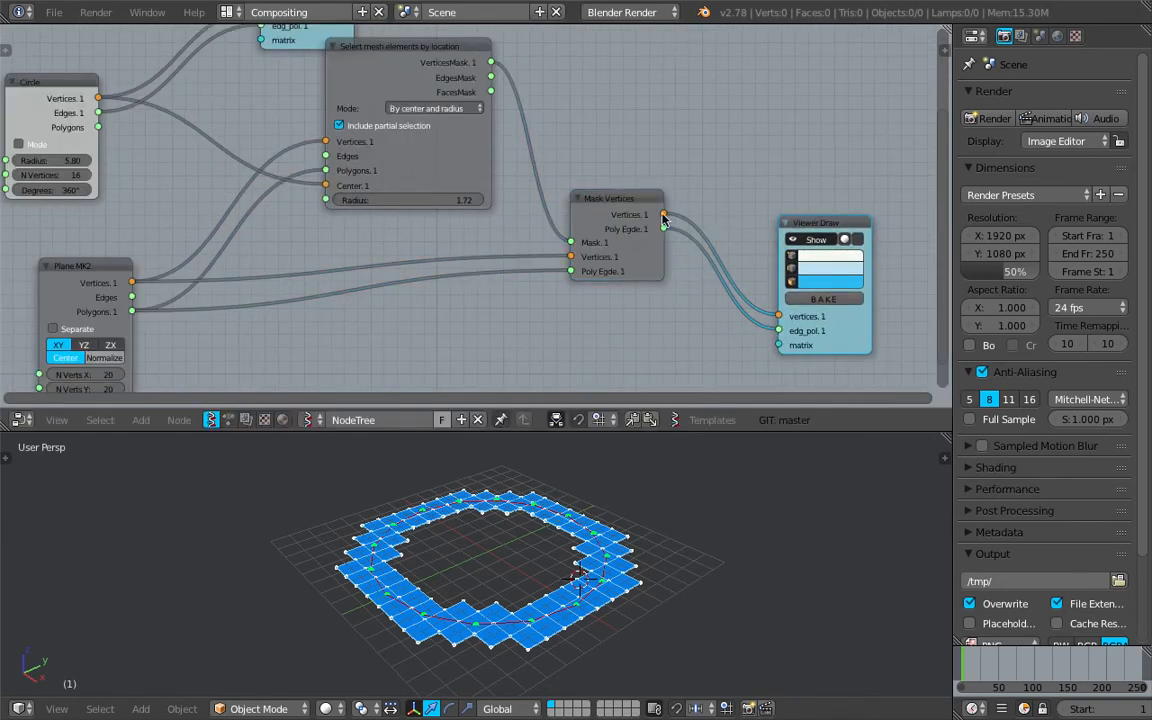
Move the Plane node up, closer beneath the Circle node.
{"action": "middle_click_drag", "start_coordinate": [660, 214], "coordinate": [707, 216]}
{"action": "key", "text": "ctrl+s"}
{"action": "left_click", "coordinate": [689, 219]}
{"action": "scroll", "coordinate": [533, 195], "scroll_direction": "down", "scroll_amount": 2}
{"action": "left_click_drag", "start_coordinate": [197, 271], "coordinate": [194, 256]}
{"action": "scroll", "coordinate": [347, 221], "scroll_direction": "up", "scroll_amount": 2}
Move the selection node nearer the Circle node, lower Mask Vertices, and bring the final Viewer Draw closer to it.
{"action": "left_click_drag", "start_coordinate": [448, 77], "coordinate": [423, 221]}
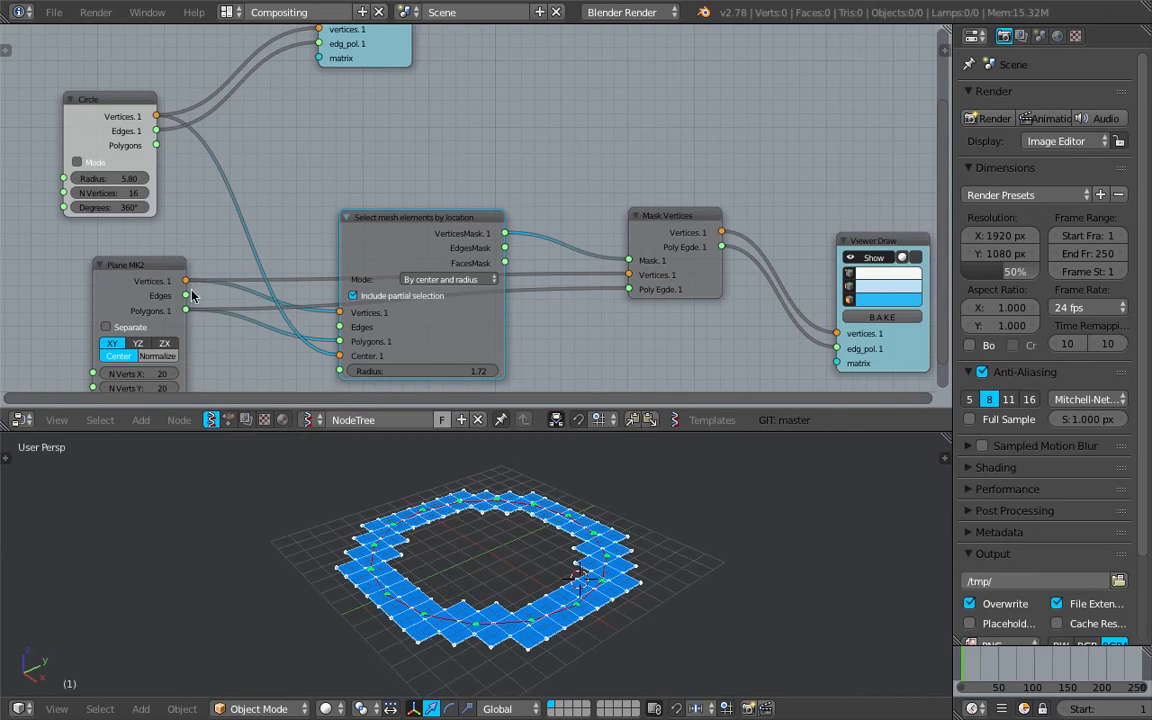
{"action": "left_click_drag", "start_coordinate": [424, 240], "coordinate": [376, 110]}
{"action": "left_click_drag", "start_coordinate": [670, 220], "coordinate": [630, 275]}
{"action": "middle_click_drag", "start_coordinate": [636, 247], "coordinate": [623, 205]}
{"action": "left_click_drag", "start_coordinate": [888, 195], "coordinate": [832, 202]}
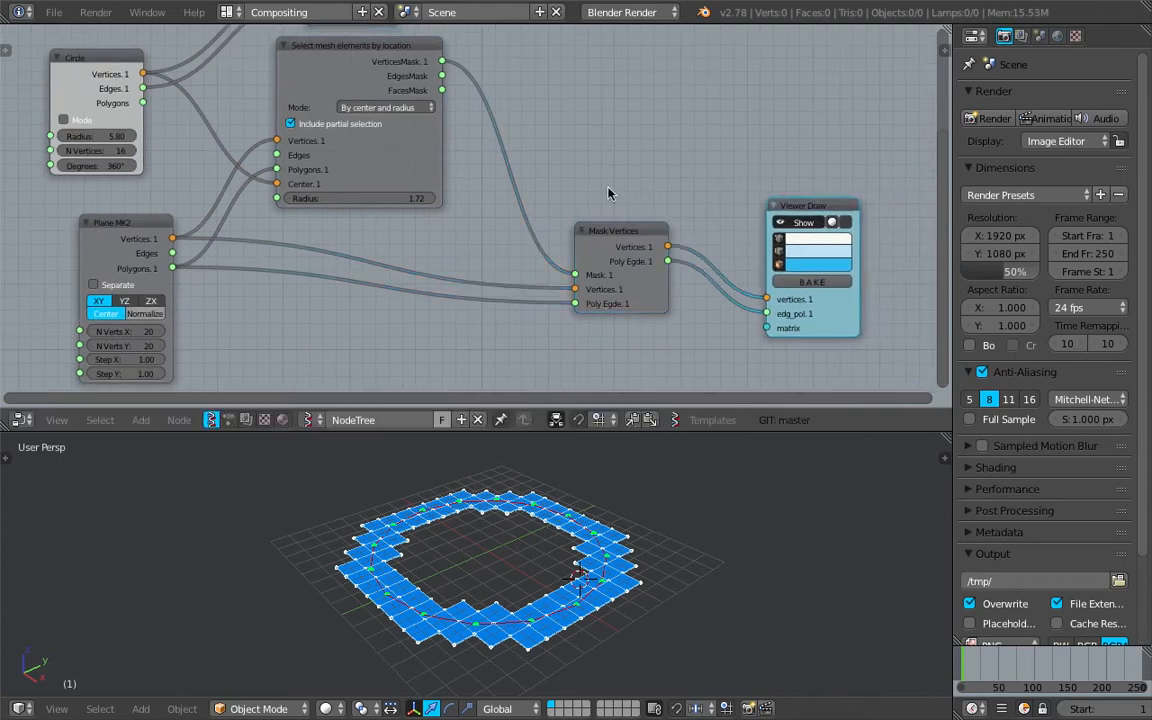
Enlarge the 3D viewport by reducing the height of the node editor.
{"action": "scroll", "coordinate": [610, 188], "scroll_direction": "down", "scroll_amount": 3}
{"action": "middle_click_drag", "start_coordinate": [545, 540], "coordinate": [609, 579]}
{"action": "middle_click_drag", "start_coordinate": [541, 544], "coordinate": [547, 582]}
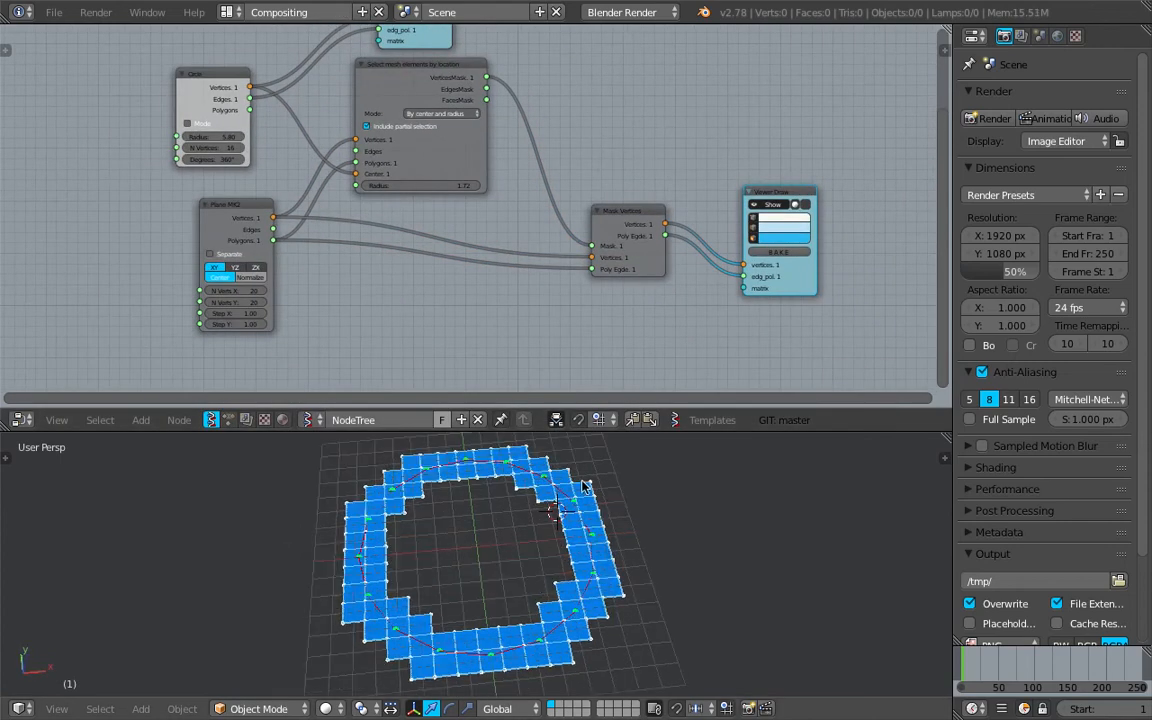
{"action": "left_click_drag", "start_coordinate": [586, 432], "coordinate": [584, 335]}
{"action": "middle_click_drag", "start_coordinate": [545, 490], "coordinate": [520, 520]}
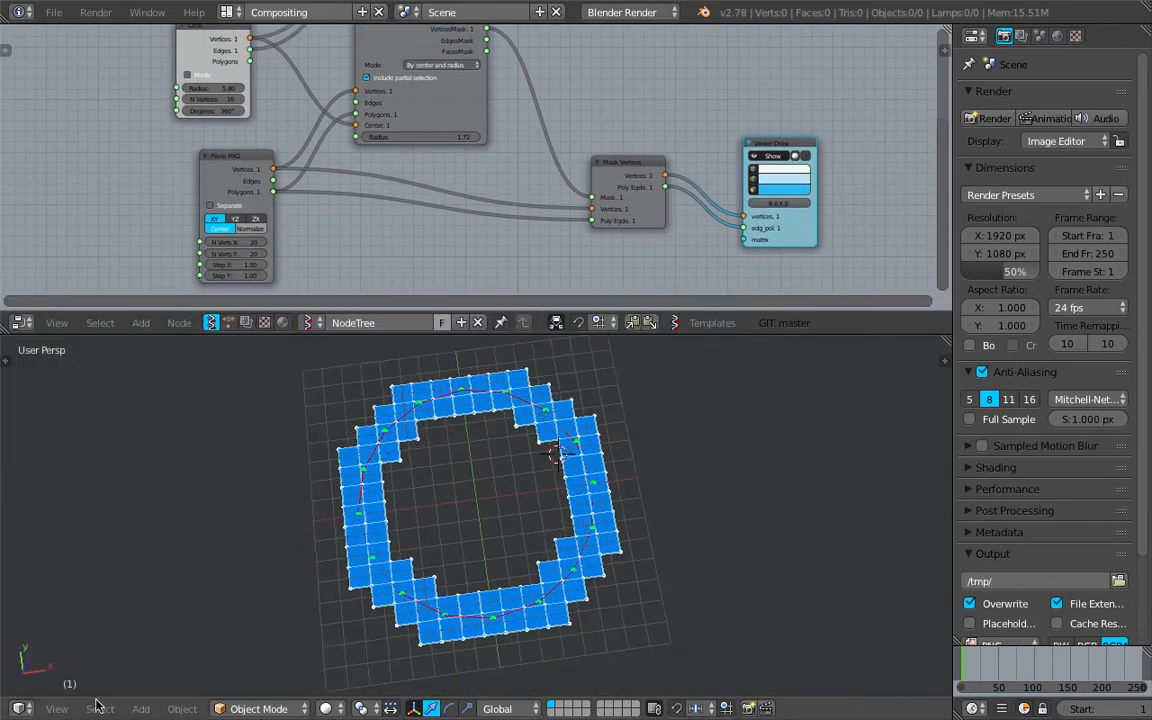
Switch the 3D viewport to top view and draw a winding freehand grease pencil stroke across the plane.
{"action": "left_click", "coordinate": [57, 708]}
{"action": "left_click", "coordinate": [75, 622]}
{"action": "scroll", "coordinate": [545, 533], "scroll_direction": "down", "scroll_amount": 2}
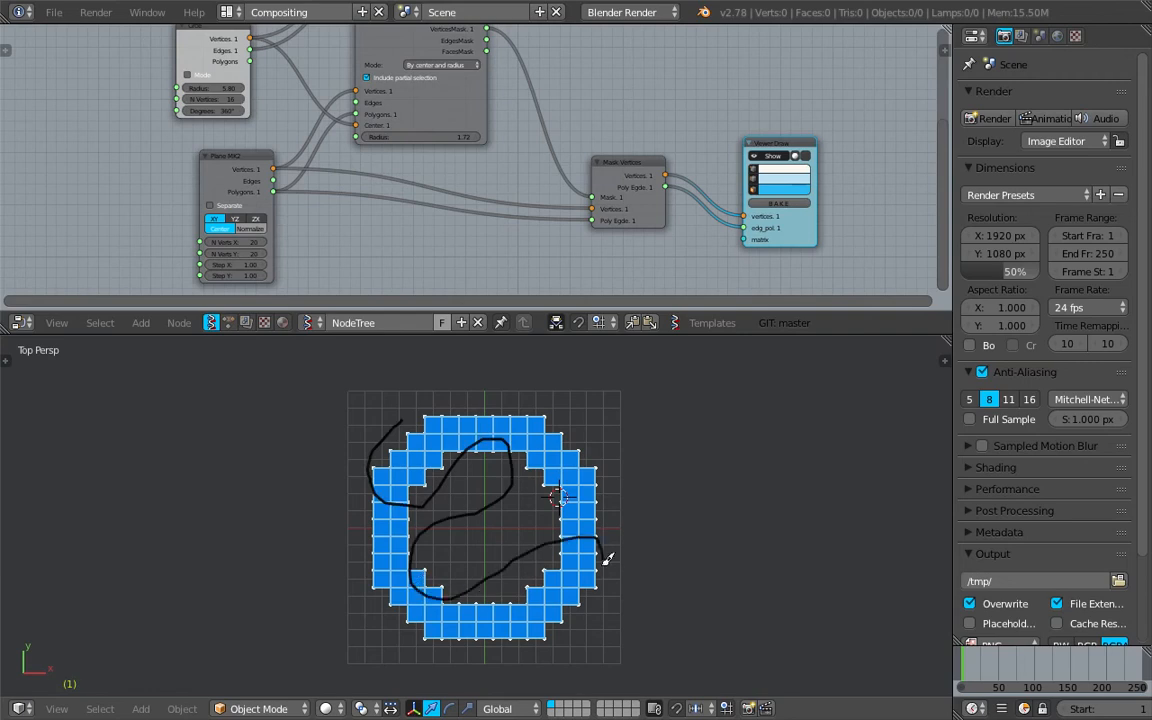
{"action": "middle_click_drag", "start_coordinate": [575, 603], "coordinate": [470, 530]}
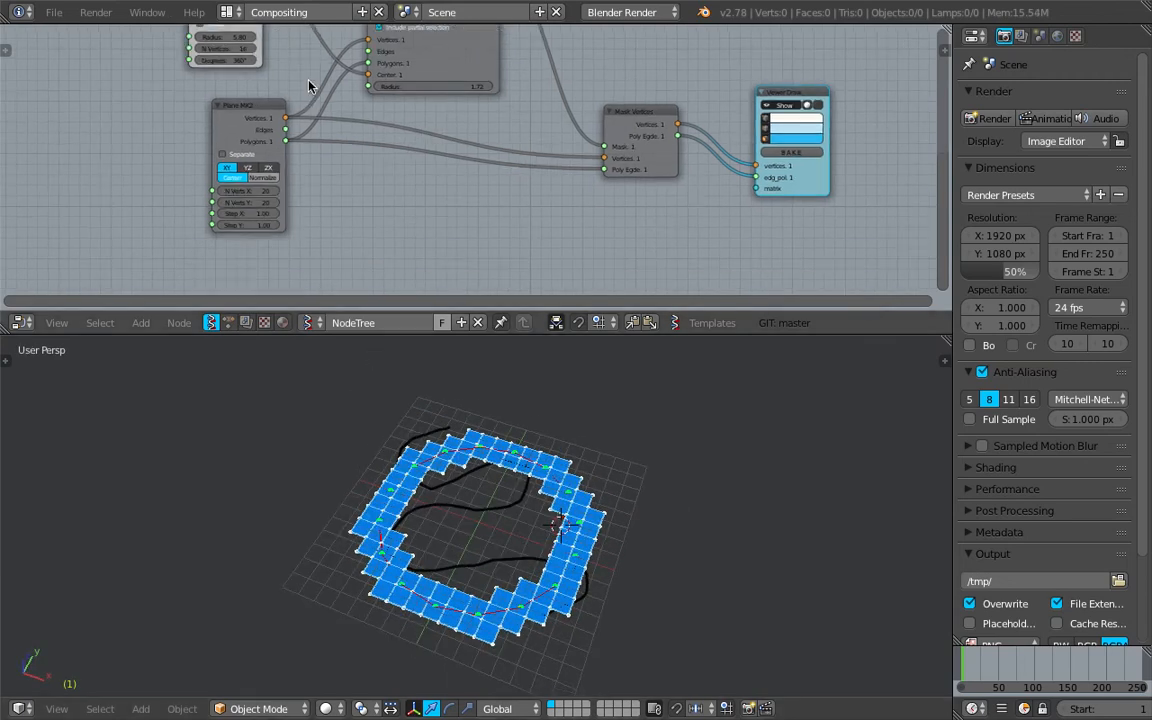
Add an Object ID Selector node in the free space beside the Plane node.
{"action": "key", "text": "shift+a"}
{"action": "left_click", "coordinate": [196, 143]}
{"action": "type", "text": "Circleselec"}
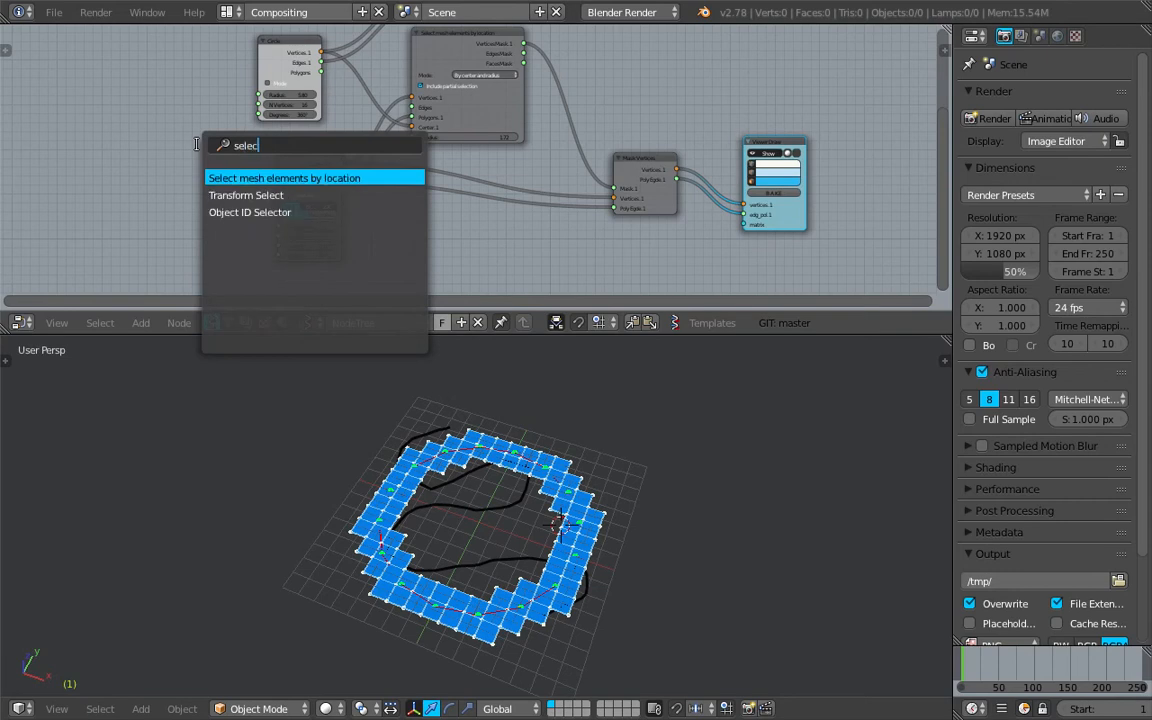
{"action": "key", "text": "Down"}
{"action": "key", "text": "Down"}
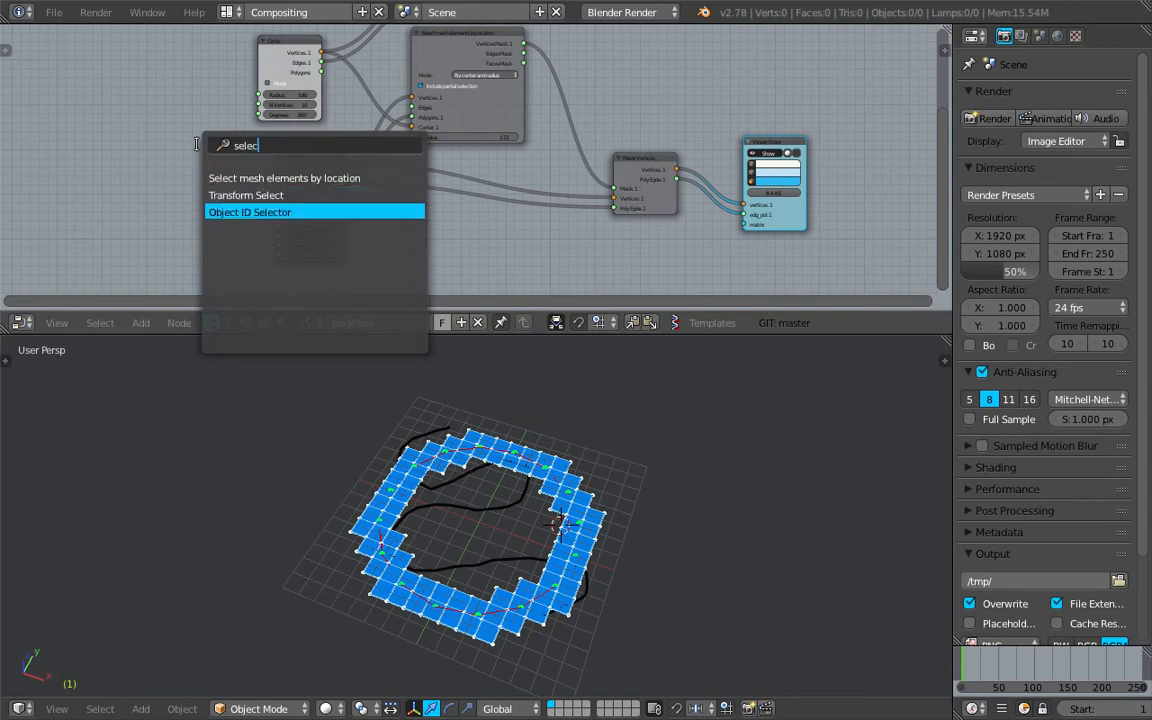
{"action": "key", "text": "Return"}
{"action": "left_click", "coordinate": [273, 150]}
Set the Object ID Selector node's data type to grease_pencil.
{"action": "scroll", "coordinate": [273, 150], "scroll_direction": "up", "scroll_amount": 2}
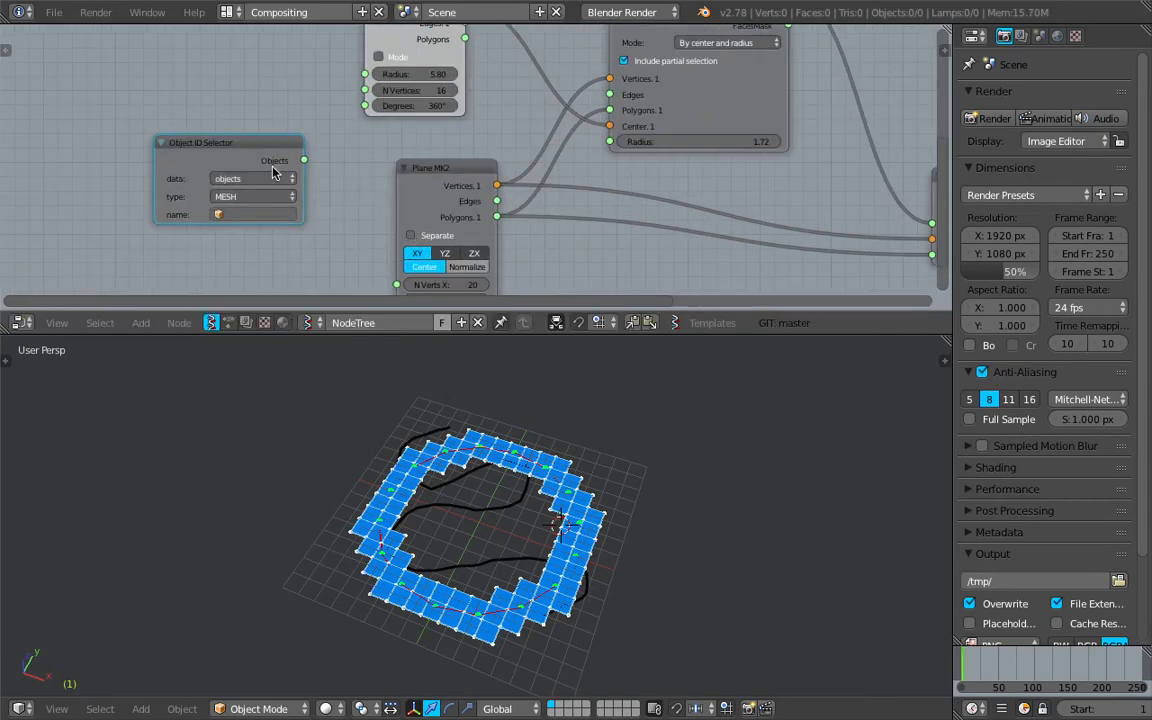
{"action": "left_click", "coordinate": [252, 178]}
{"action": "left_click", "coordinate": [255, 228]}
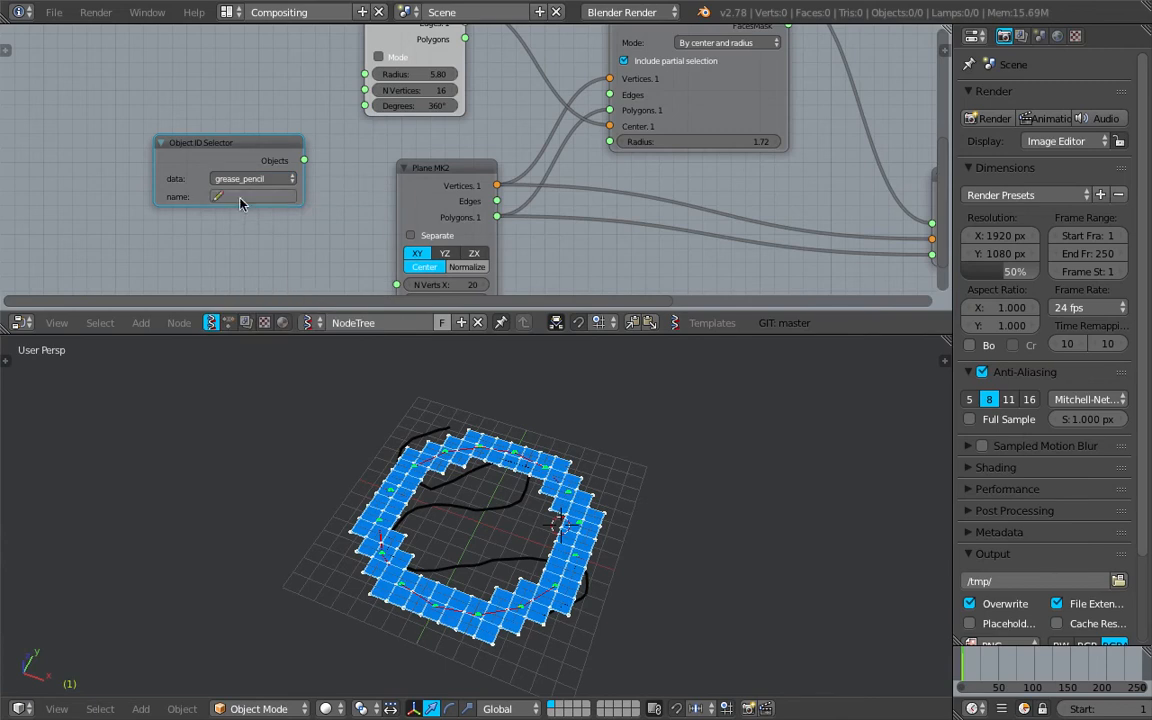
Assign the GPencil data and its GP_Layer layer in the Object ID Selector node, and save the file.
{"action": "left_click", "coordinate": [240, 198]}
{"action": "left_click", "coordinate": [244, 219]}
{"action": "left_click", "coordinate": [250, 214]}
{"action": "left_click", "coordinate": [223, 233]}
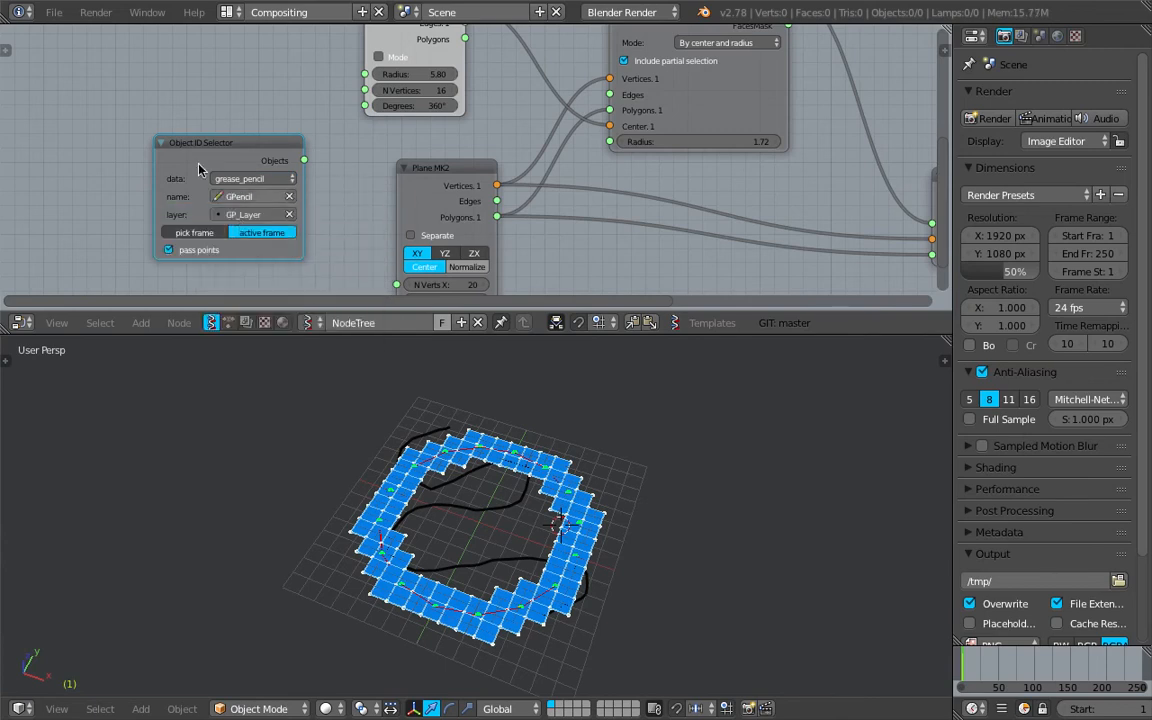
{"action": "middle_click_drag", "start_coordinate": [267, 127], "coordinate": [271, 150]}
{"action": "key", "text": "ctrl+s"}
{"action": "left_click", "coordinate": [270, 153]}
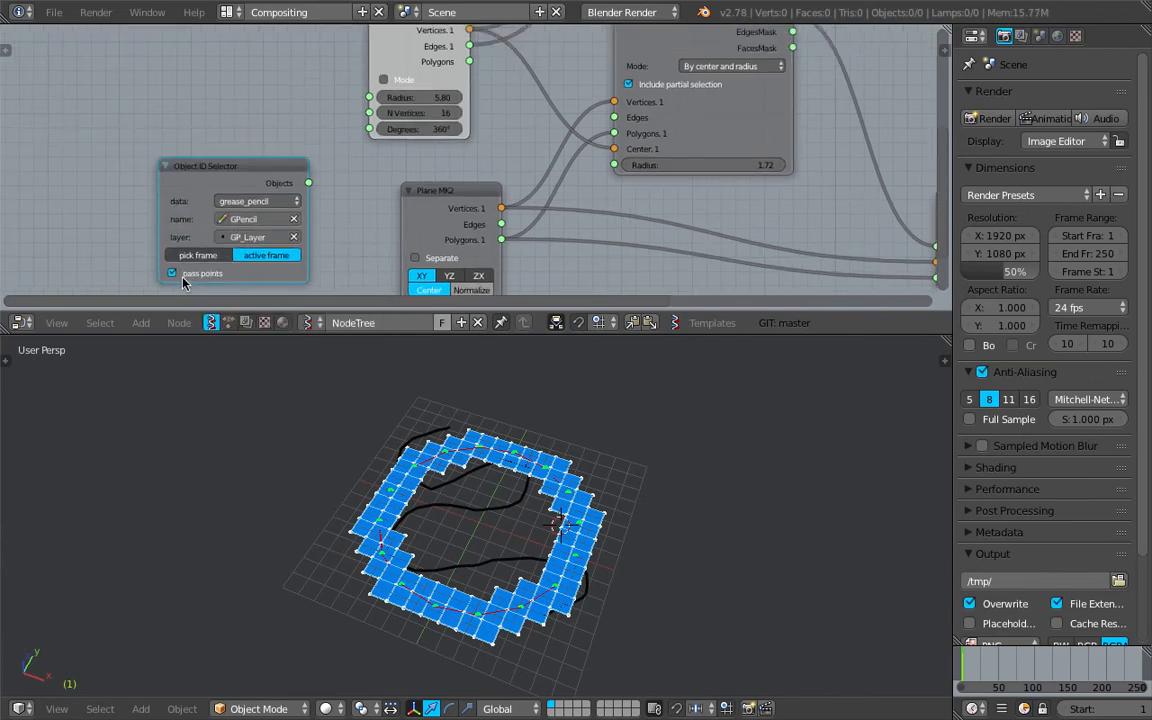
Link the Object ID Selector's Objects output to the Center input of Select mesh elements by location, and save the file.
{"action": "scroll", "coordinate": [282, 191], "scroll_direction": "down", "scroll_amount": 2}
{"action": "middle_click_drag", "start_coordinate": [260, 200], "coordinate": [232, 224]}
{"action": "left_click_drag", "start_coordinate": [303, 205], "coordinate": [345, 190]}
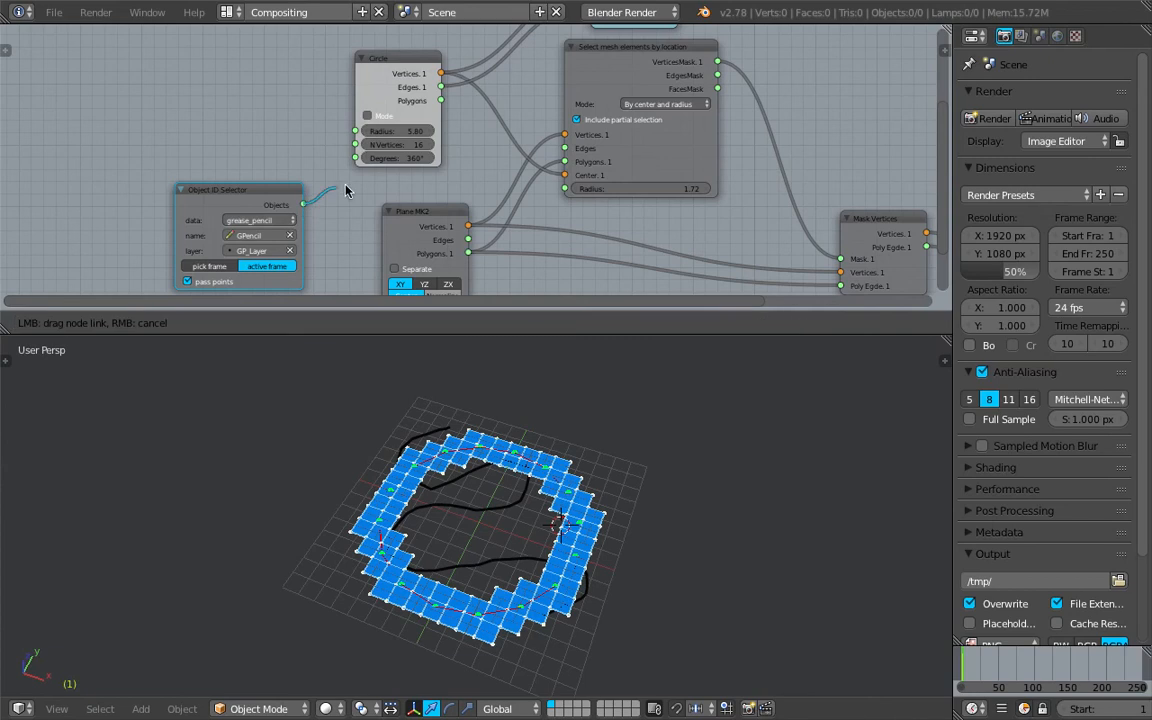
{"action": "left_click_drag", "start_coordinate": [505, 172], "coordinate": [565, 175]}
{"action": "key", "text": "ctrl+s"}
{"action": "left_click", "coordinate": [603, 518]}
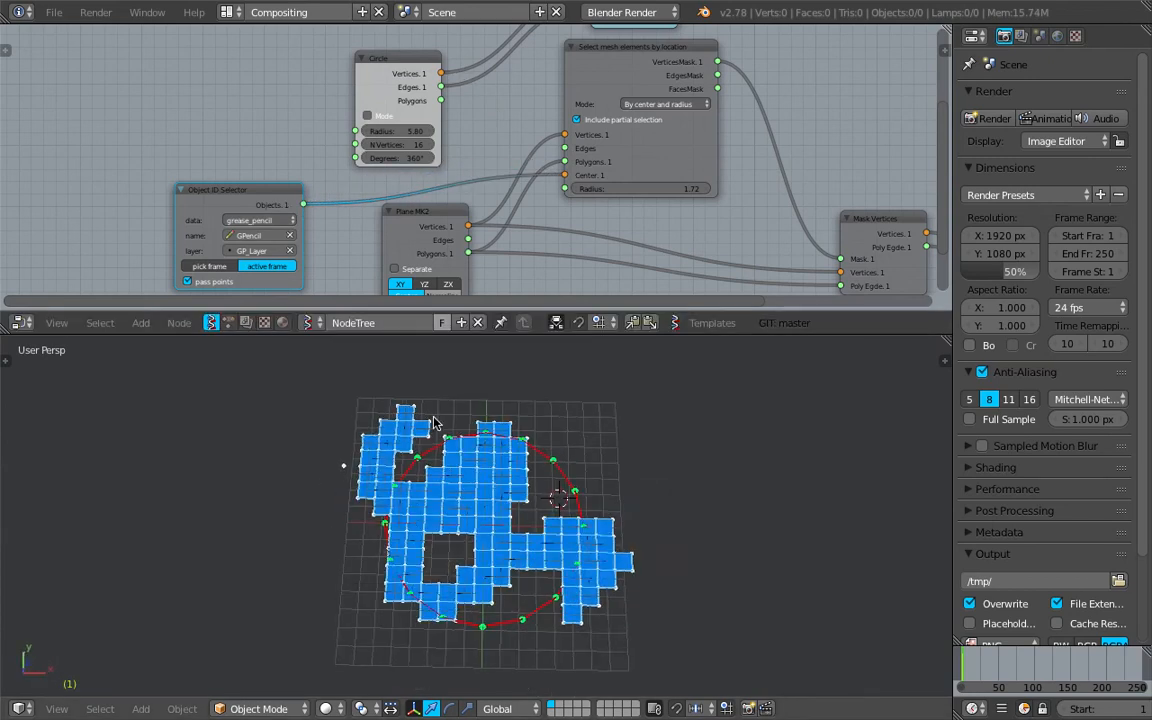
Move the Circle node up and away from the selection node, and save the file.
{"action": "middle_click_drag", "start_coordinate": [682, 44], "coordinate": [487, 152]}
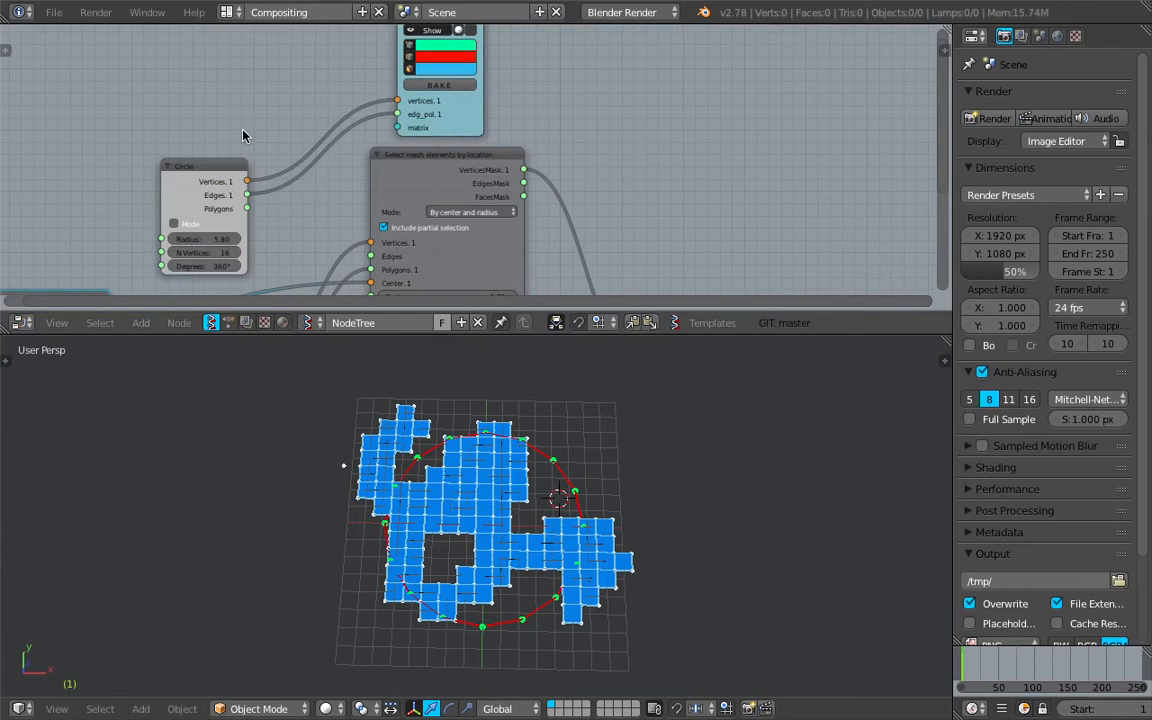
{"action": "left_click_drag", "start_coordinate": [211, 167], "coordinate": [146, 59]}
{"action": "middle_click_drag", "start_coordinate": [367, 54], "coordinate": [371, 95]}
{"action": "scroll", "coordinate": [236, 206], "scroll_direction": "down", "scroll_amount": 1}
{"action": "middle_click_drag", "start_coordinate": [241, 220], "coordinate": [294, 149]}
{"action": "key", "text": "ctrl+s"}
{"action": "left_click", "coordinate": [296, 149]}
Turn off the display of the Circle's Viewer Draw node, move that node closer to the Circle node, and save.
{"action": "middle_click_drag", "start_coordinate": [488, 42], "coordinate": [460, 100]}
{"action": "left_click", "coordinate": [458, 70]}
{"action": "left_click_drag", "start_coordinate": [460, 56], "coordinate": [372, 56]}
{"action": "key", "text": "ctrl+s"}
{"action": "left_click", "coordinate": [371, 58]}
Replace the Circle's links on Viewer Draw with the Object ID Selector's Objects output into vertices, and turn its display on.
{"action": "middle_click_drag", "start_coordinate": [217, 289], "coordinate": [271, 211]}
{"action": "left_click_drag", "start_coordinate": [240, 230], "coordinate": [396, 48]}
{"action": "middle_click_drag", "start_coordinate": [392, 102], "coordinate": [378, 177]}
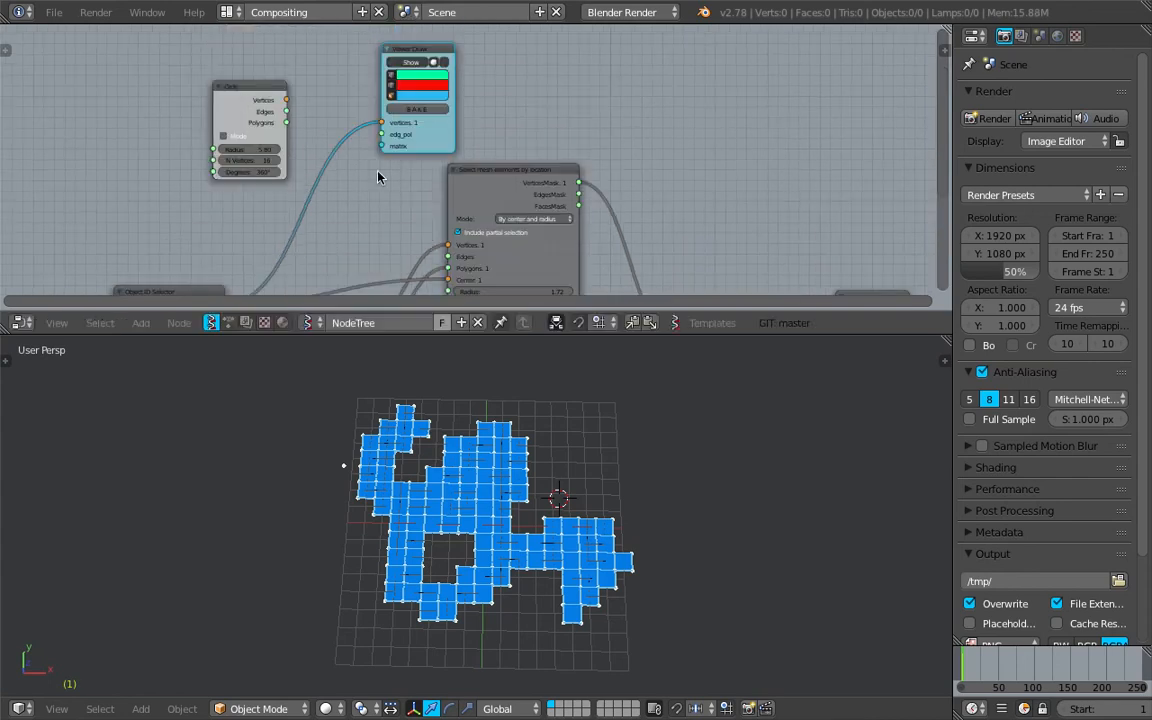
{"action": "left_click", "coordinate": [417, 66]}
Examine the stroke points and the masked plane faces from several angles in the 3D viewport.
{"action": "middle_click_drag", "start_coordinate": [501, 509], "coordinate": [508, 482]}
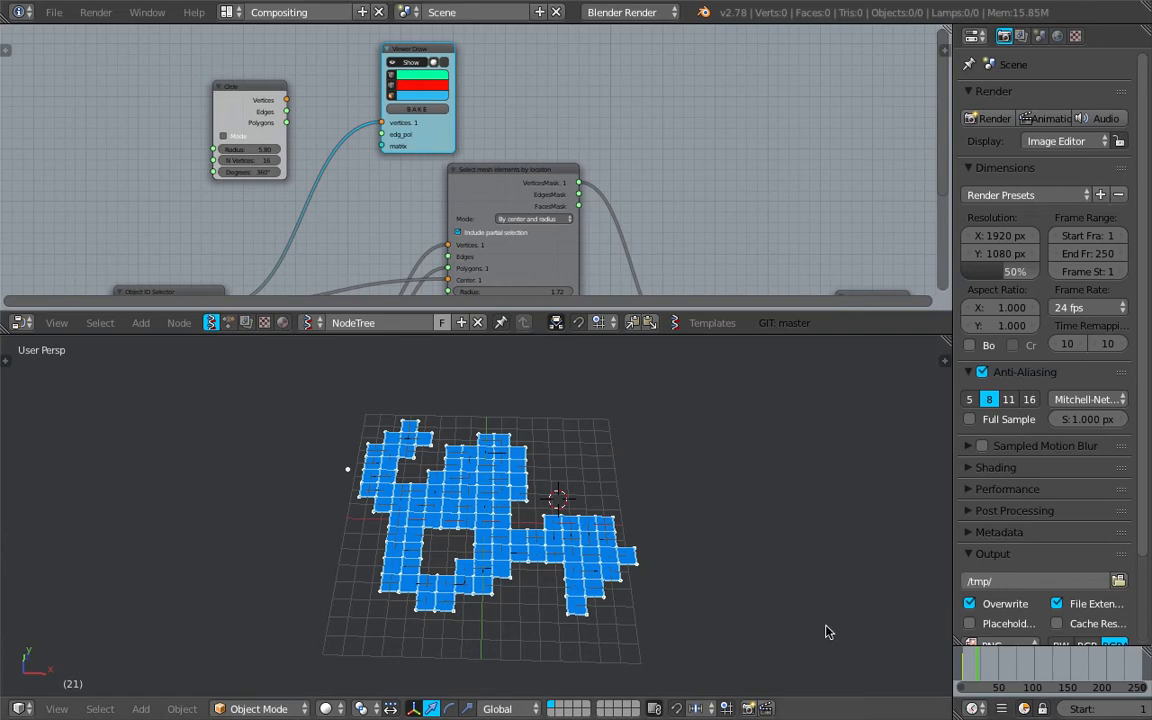
{"action": "scroll", "coordinate": [621, 487], "scroll_direction": "down", "scroll_amount": 4}
{"action": "middle_click_drag", "start_coordinate": [621, 487], "coordinate": [574, 404]}
{"action": "scroll", "coordinate": [562, 511], "scroll_direction": "up", "scroll_amount": 5}
{"action": "scroll", "coordinate": [565, 529], "scroll_direction": "down", "scroll_amount": 2}
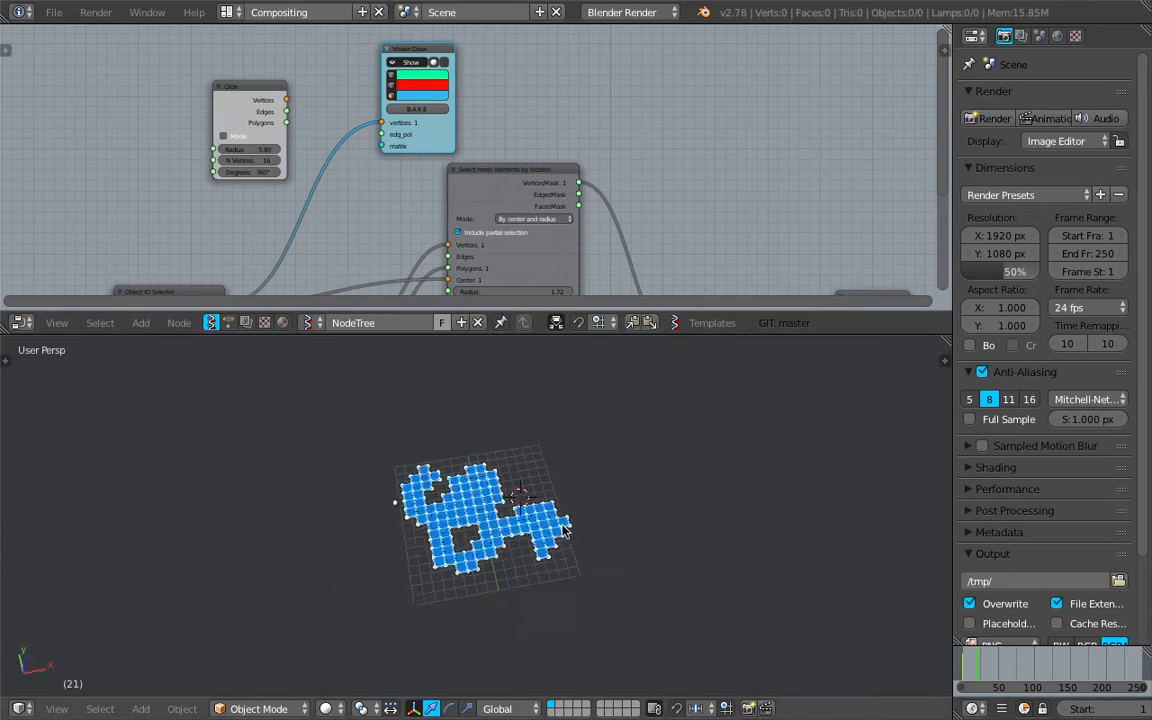
{"action": "scroll", "coordinate": [565, 529], "scroll_direction": "up", "scroll_amount": 8}
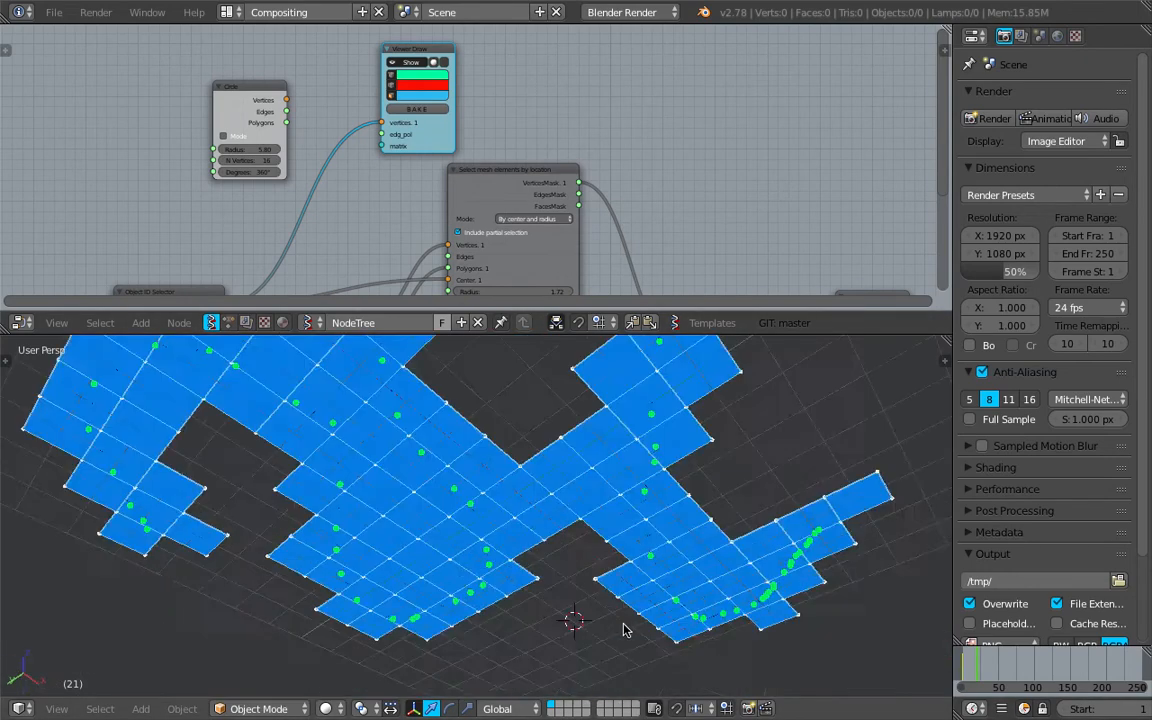
{"action": "middle_click_drag", "start_coordinate": [624, 629], "coordinate": [622, 658]}
{"action": "scroll", "coordinate": [622, 658], "scroll_direction": "down", "scroll_amount": 4}
{"action": "middle_click_drag", "start_coordinate": [596, 575], "coordinate": [576, 522]}
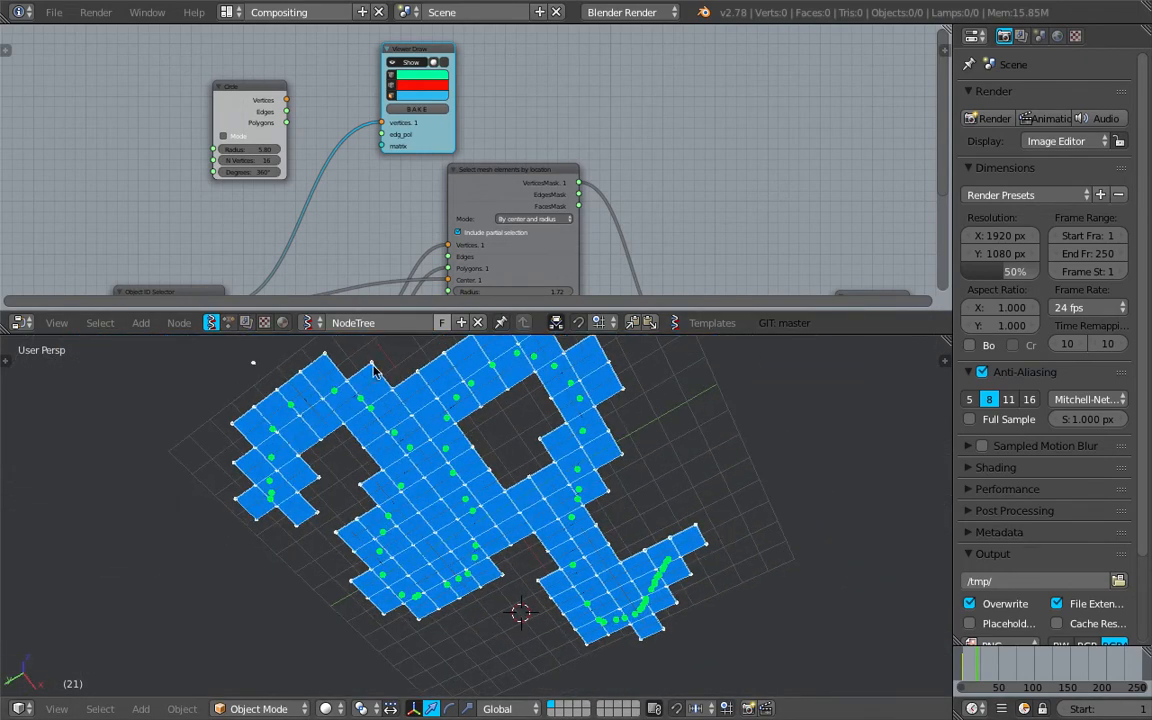
{"action": "scroll", "coordinate": [573, 478], "scroll_direction": "down", "scroll_amount": 3}
{"action": "middle_click_drag", "start_coordinate": [573, 478], "coordinate": [551, 496]}
Switch the 3D viewport to the top view.
{"action": "middle_click_drag", "start_coordinate": [515, 167], "coordinate": [513, 62]}
{"action": "scroll", "coordinate": [513, 62], "scroll_direction": "up", "scroll_amount": 2}
{"action": "mouse_move", "coordinate": [550, 198]}
{"action": "left_mouse_down"}
{"action": "mouse_move", "coordinate": [595, 198]}
{"action": "mouse_move", "coordinate": [530, 198]}
{"action": "mouse_move", "coordinate": [541, 198]}
{"action": "left_mouse_up"}
{"action": "middle_click_drag", "start_coordinate": [535, 547], "coordinate": [220, 666]}
{"action": "left_click", "coordinate": [57, 710]}
{"action": "left_click", "coordinate": [95, 622]}
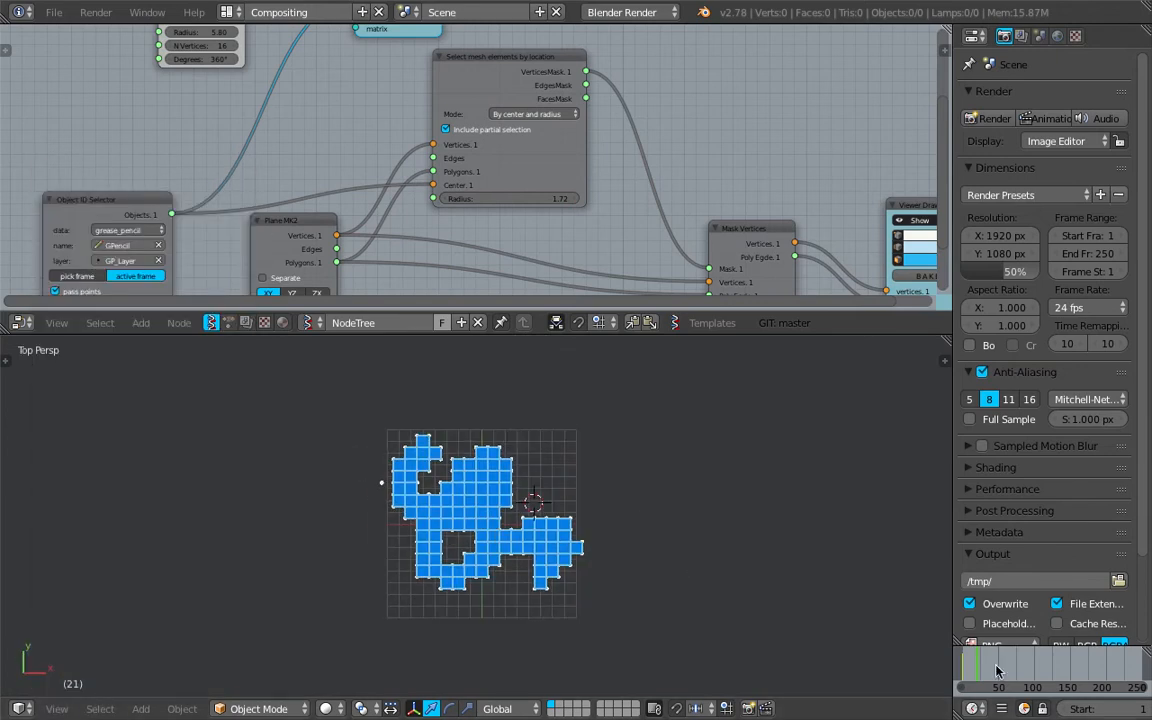
At frame 50, draw three roughly horizontal grease pencil strokes across the plane, and save the file.
{"action": "scroll", "coordinate": [460, 510], "scroll_direction": "up", "scroll_amount": 2}
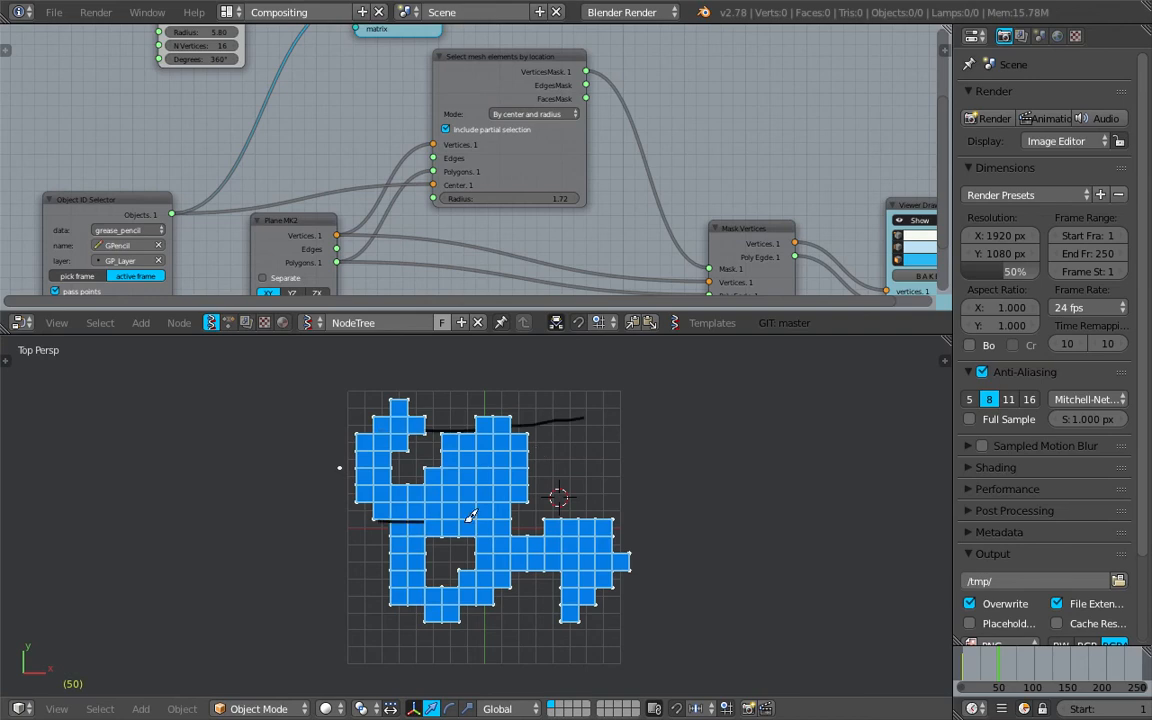
{"action": "scroll", "coordinate": [455, 220], "scroll_direction": "down", "scroll_amount": 2}
{"action": "middle_click_drag", "start_coordinate": [447, 225], "coordinate": [431, 194]}
{"action": "key", "text": "ctrl+s"}
{"action": "key", "text": "Return"}
Move the timeline to frame 56 and save over the file.
{"action": "left_click", "coordinate": [1003, 660]}
{"action": "scroll", "coordinate": [597, 465], "scroll_direction": "up", "scroll_amount": 2}
{"action": "key", "text": "ctrl+s"}
{"action": "key", "text": "Return"}
Move the Object ID Selector node to the left to make room after it, and save the file.
{"action": "scroll", "coordinate": [540, 581], "scroll_direction": "down", "scroll_amount": 3}
{"action": "scroll", "coordinate": [370, 222], "scroll_direction": "down", "scroll_amount": 2}
{"action": "middle_click_drag", "start_coordinate": [345, 203], "coordinate": [395, 123]}
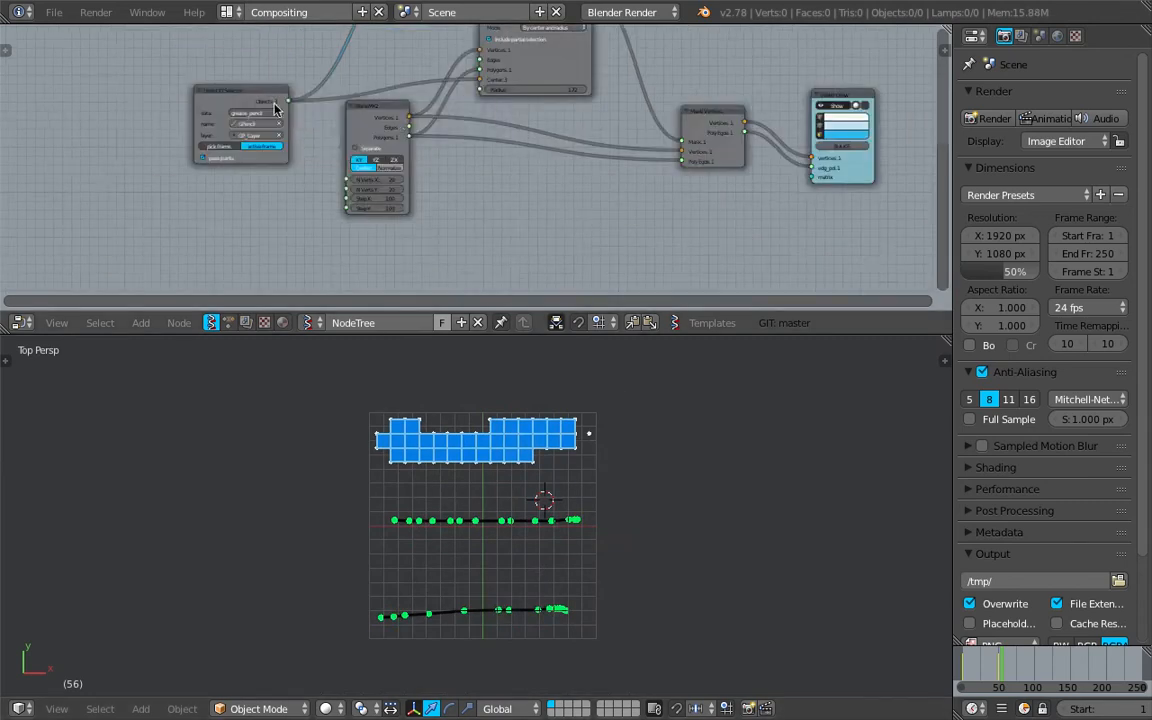
{"action": "middle_click_drag", "start_coordinate": [248, 93], "coordinate": [379, 188]}
{"action": "scroll", "coordinate": [375, 188], "scroll_direction": "up", "scroll_amount": 3}
{"action": "left_click_drag", "start_coordinate": [346, 190], "coordinate": [154, 149]}
{"action": "middle_click_drag", "start_coordinate": [216, 132], "coordinate": [194, 170]}
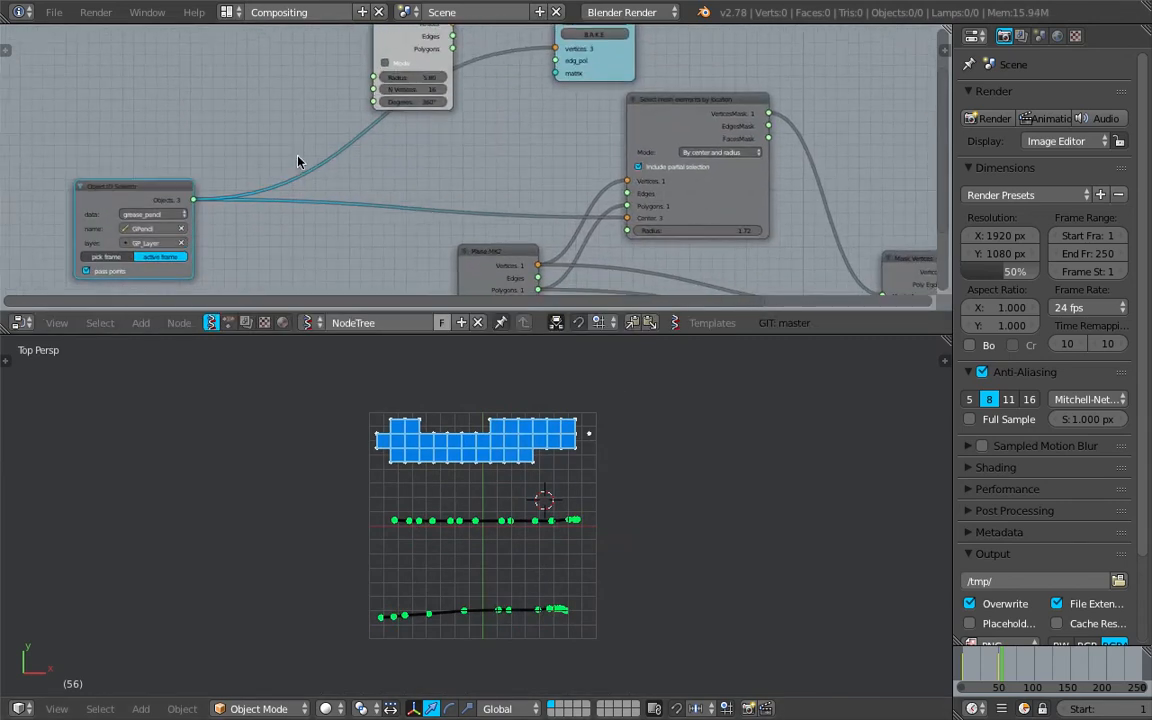
{"action": "left_click_drag", "start_coordinate": [178, 187], "coordinate": [123, 179]}
{"action": "key", "text": "ctrl+s"}
{"action": "key", "text": "Return"}
Insert a List Join node on the link between Object ID Selector and the Center input, with its JoinLevel set to 2.
{"action": "key", "text": "shift+a"}
{"action": "left_click", "coordinate": [211, 159]}
{"action": "type", "text": "list j"}
{"action": "key", "text": "Return"}
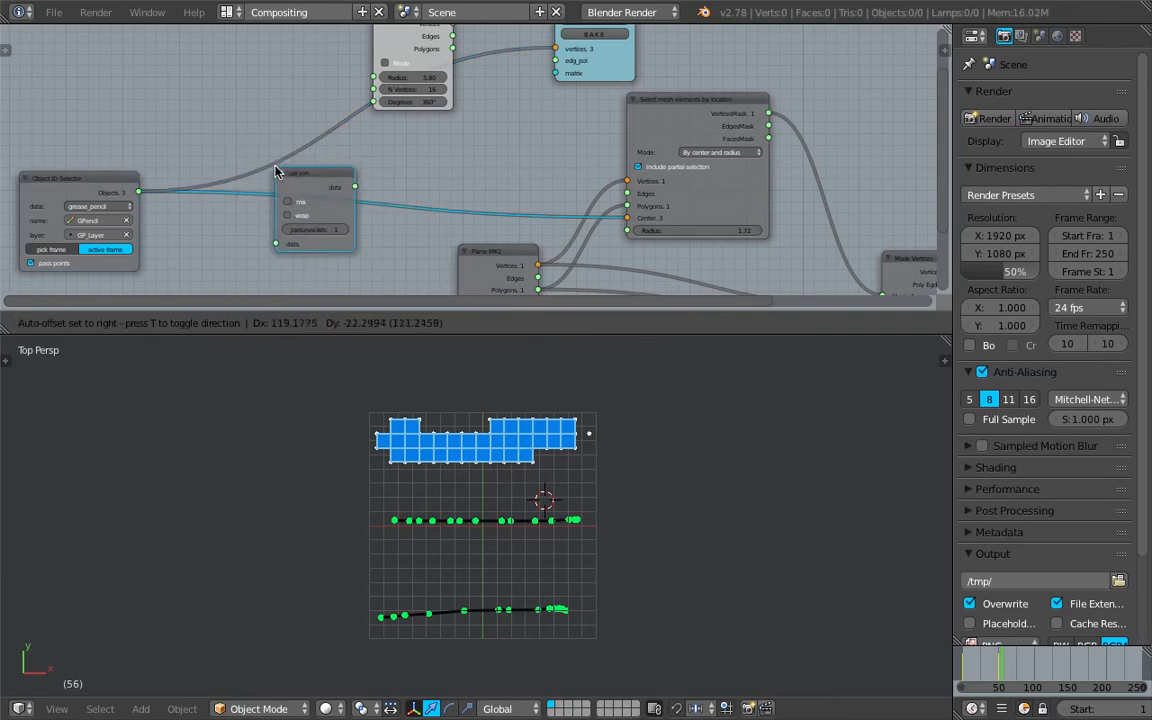
{"action": "left_click", "coordinate": [277, 173]}
{"action": "left_click", "coordinate": [342, 232]}
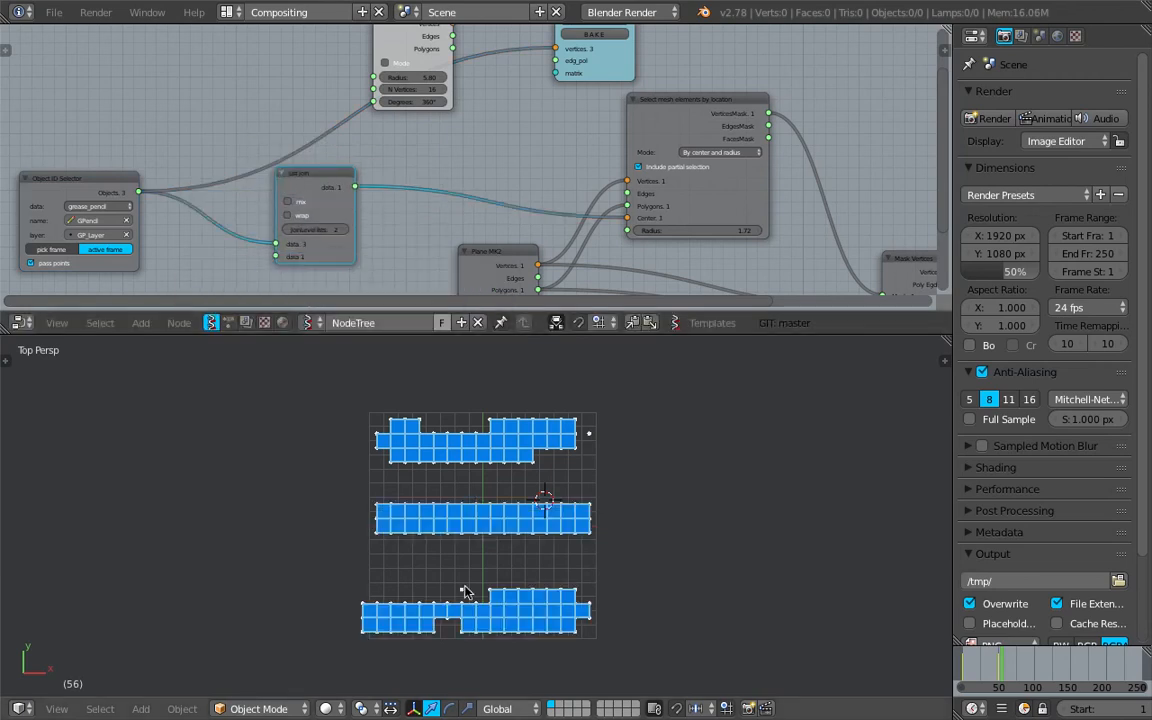
Draw an A shape at frame 95, an S at 118, a circle at 152 and a winding line at 177, and go to frame 195.
{"action": "left_click", "coordinate": [1031, 668]}
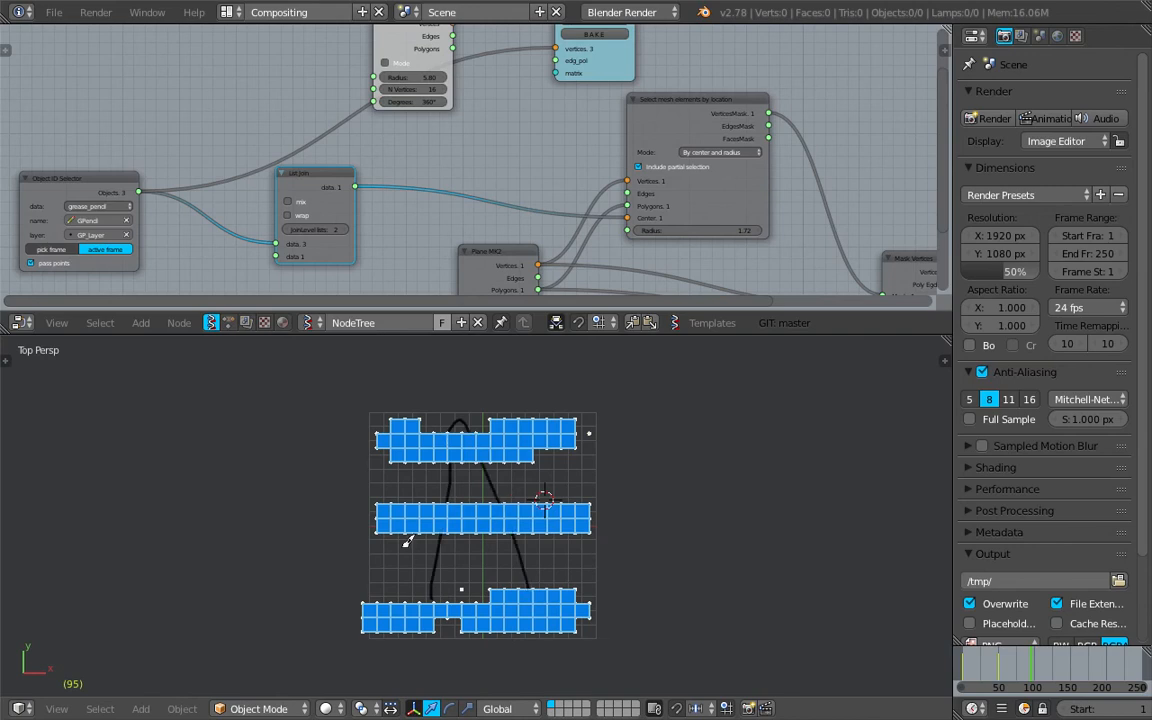
{"action": "left_click", "coordinate": [1047, 677]}
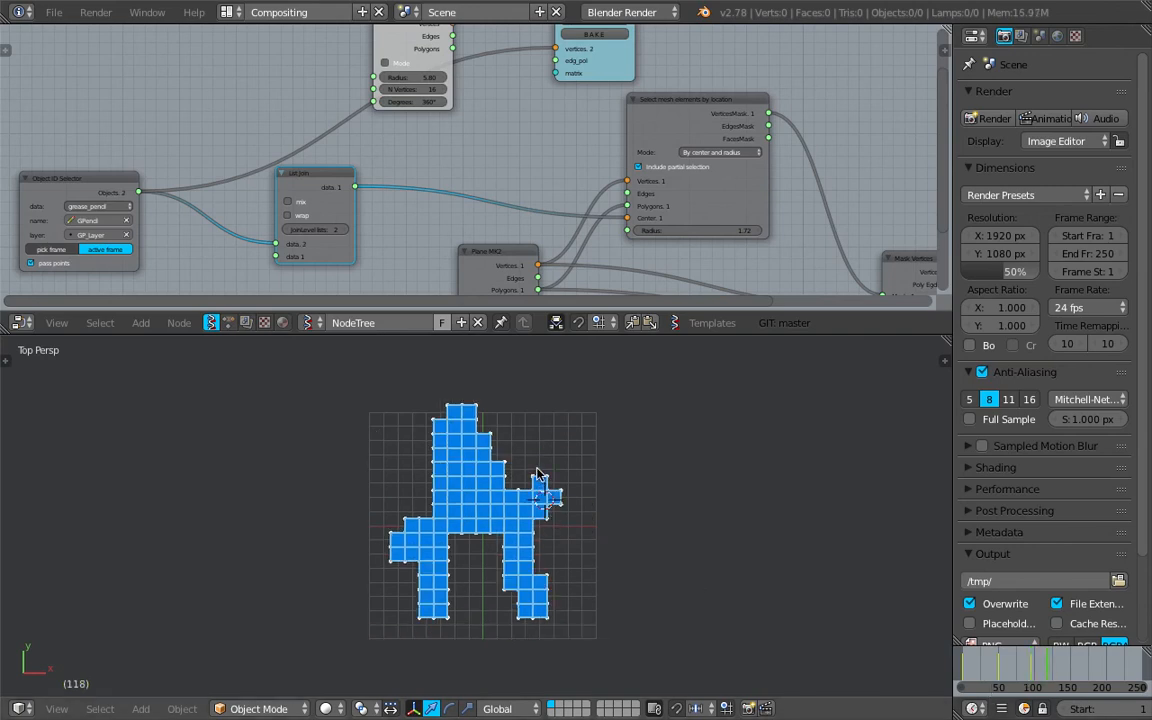
{"action": "left_click", "coordinate": [1066, 678]}
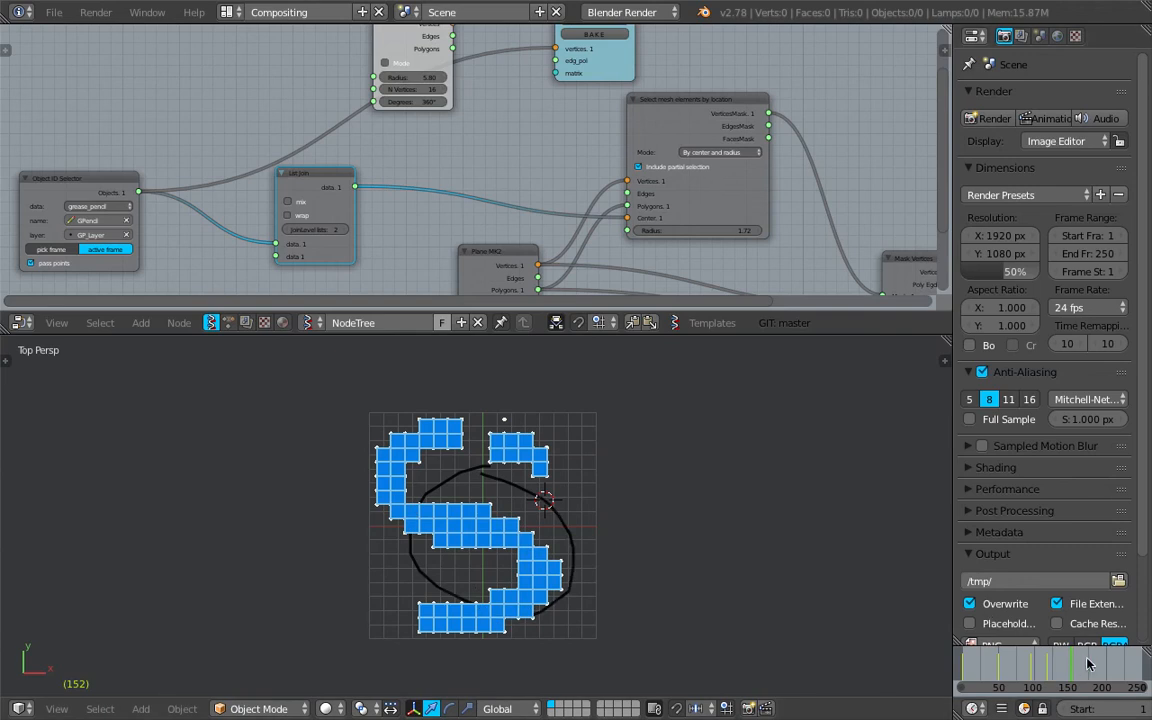
{"action": "left_click", "coordinate": [1085, 676]}
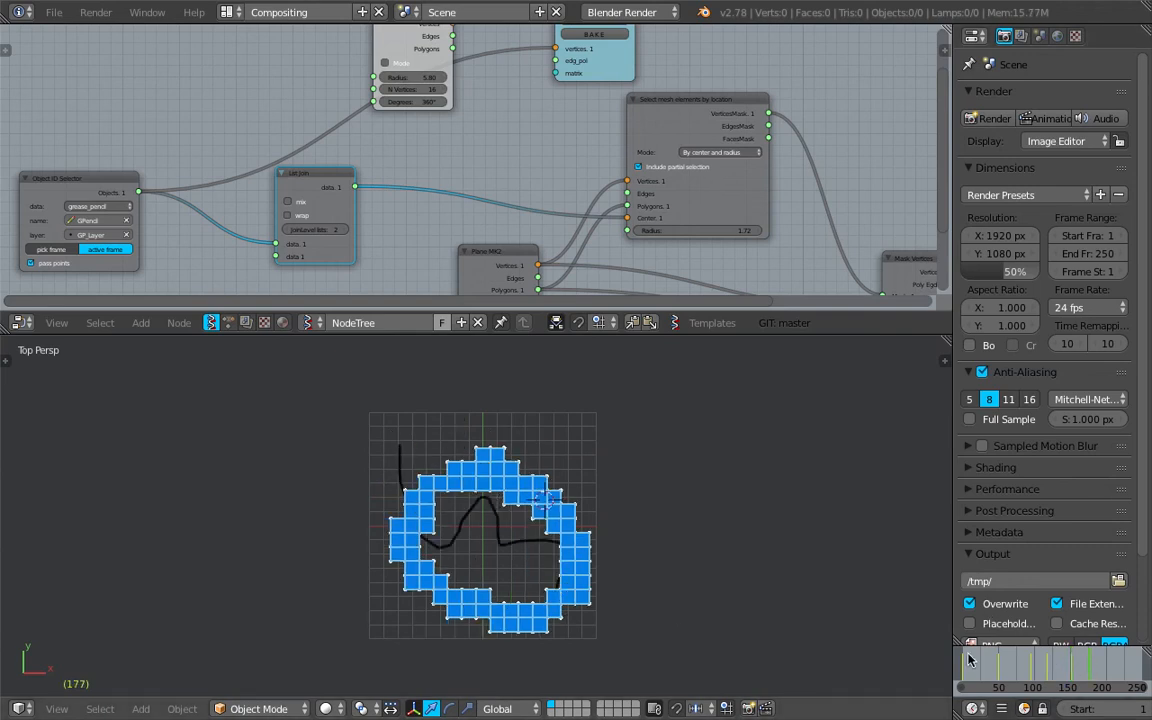
{"action": "left_click", "coordinate": [1103, 672]}
{"action": "scroll", "coordinate": [588, 530], "scroll_direction": "up", "scroll_amount": 2}
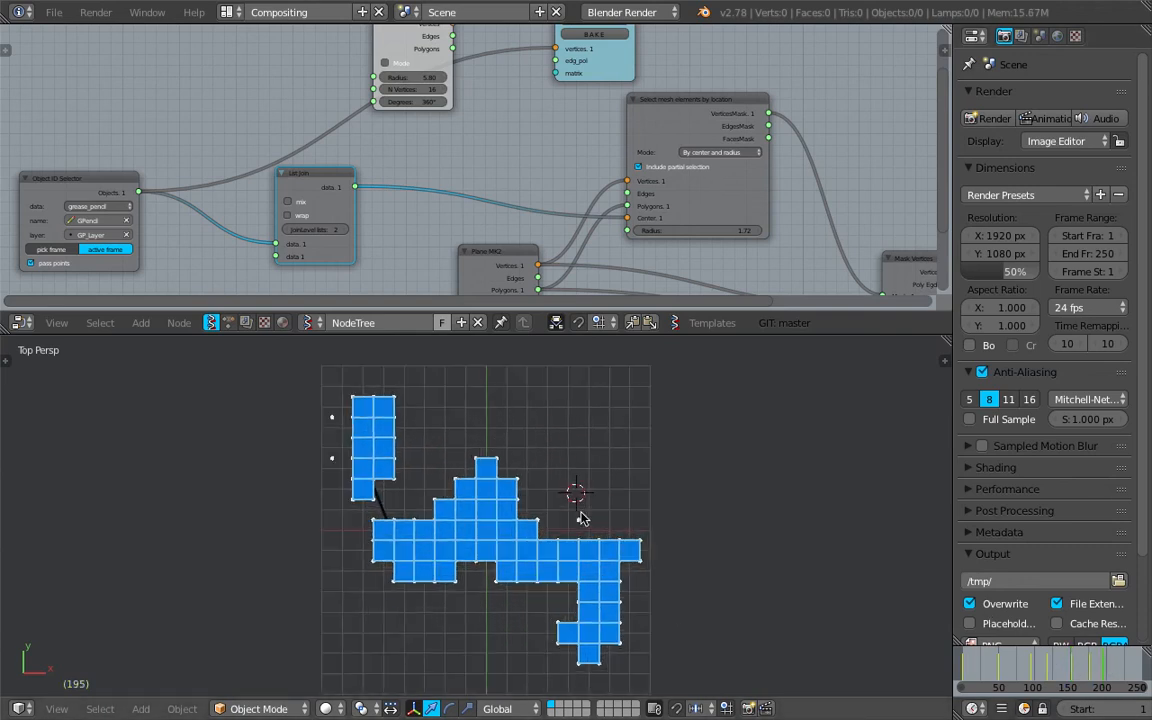
Move the List Join node down and closer to the Object ID Selector node.
{"action": "left_click_drag", "start_coordinate": [302, 184], "coordinate": [233, 227]}
{"action": "middle_click_drag", "start_coordinate": [309, 188], "coordinate": [361, 134]}
{"action": "scroll", "coordinate": [328, 180], "scroll_direction": "down", "scroll_amount": 3}
{"action": "middle_click_drag", "start_coordinate": [328, 181], "coordinate": [359, 232]}
Move the Circle node aside, feed the List Join output into the green Viewer Draw's vertices, and save over the file.
{"action": "left_click_drag", "start_coordinate": [354, 251], "coordinate": [395, 211]}
{"action": "left_click_drag", "start_coordinate": [532, 132], "coordinate": [567, 108]}
{"action": "left_click_drag", "start_coordinate": [450, 94], "coordinate": [353, 73]}
{"action": "mouse_move", "coordinate": [238, 221]}
{"action": "left_mouse_down"}
{"action": "mouse_move", "coordinate": [512, 100]}
{"action": "mouse_move", "coordinate": [566, 108]}
{"action": "left_mouse_up"}
{"action": "left_click_drag", "start_coordinate": [347, 61], "coordinate": [305, 53]}
{"action": "left_click_drag", "start_coordinate": [354, 251], "coordinate": [566, 108]}
{"action": "middle_click_drag", "start_coordinate": [399, 121], "coordinate": [398, 103]}
{"action": "key", "text": "ctrl+s"}
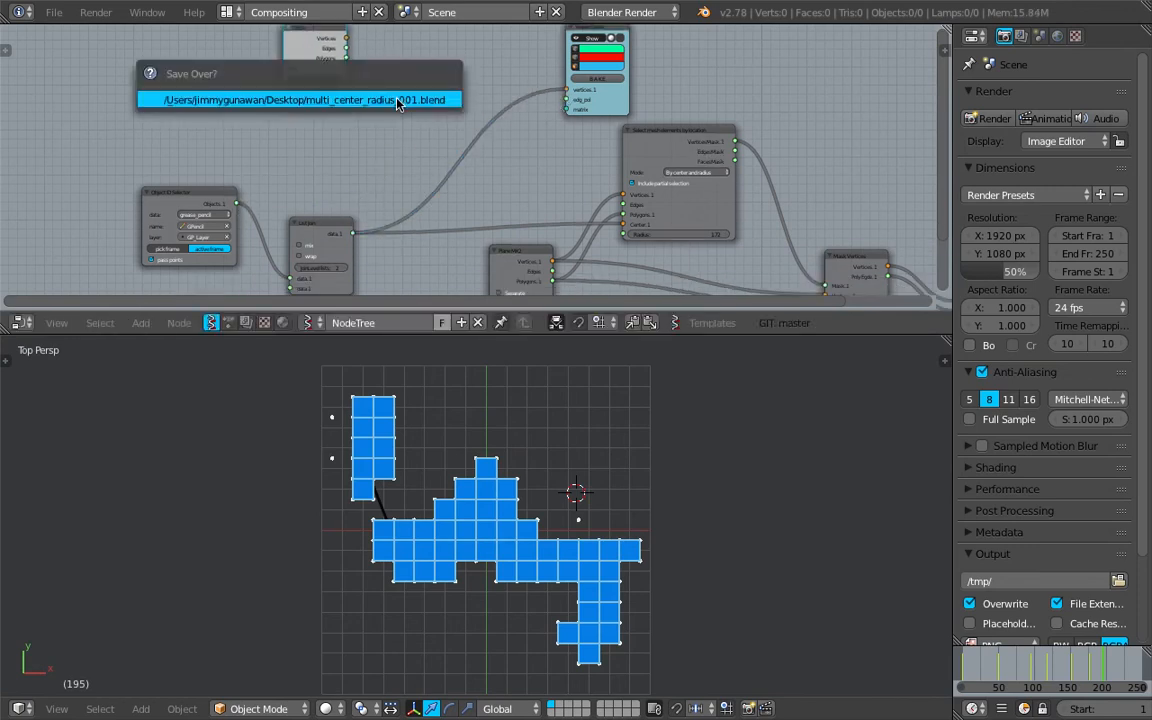
{"action": "left_click", "coordinate": [398, 101]}
Insert a Vector Interpolation node on the link between List Join and Viewer Draw.
{"action": "key", "text": "space"}
{"action": "type", "text": "List Joinvector i"}
{"action": "key", "text": "Down"}
{"action": "key", "text": "Down"}
{"action": "key", "text": "Down"}
{"action": "key", "text": "Return"}
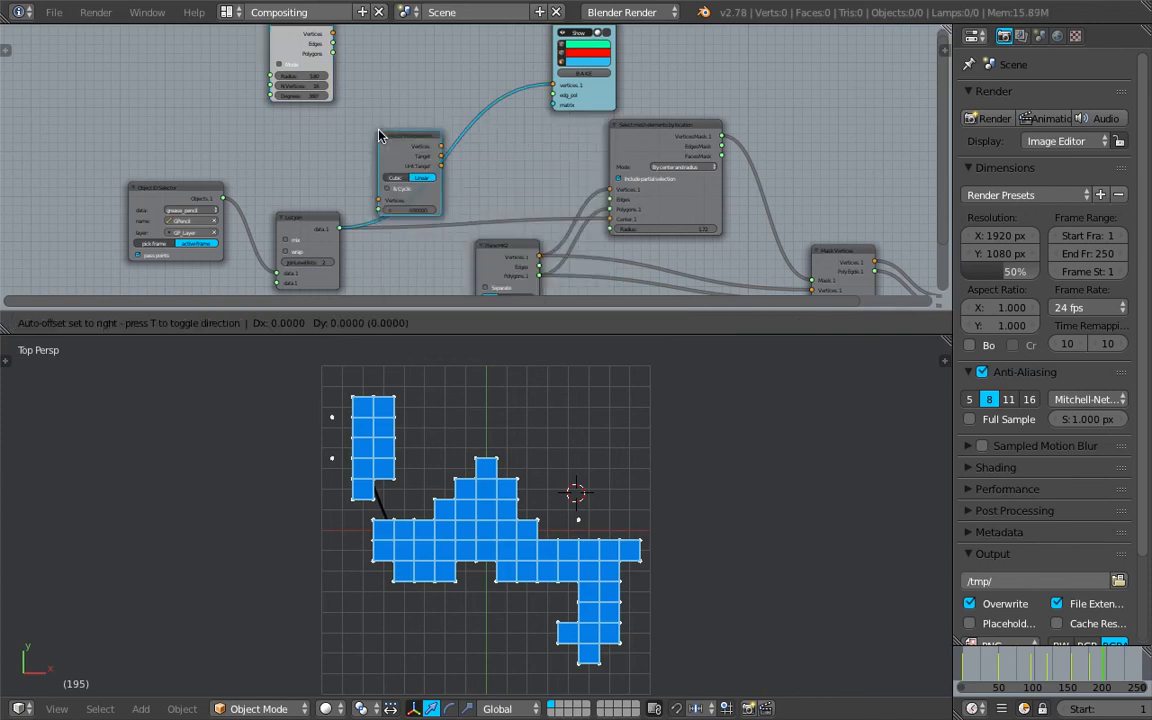
{"action": "left_click", "coordinate": [333, 122]}
Link the Vector Interpolation's Vertices output to the selection node's Center input and raise the interpolation's t value.
{"action": "scroll", "coordinate": [317, 137], "scroll_direction": "up", "scroll_amount": 1}
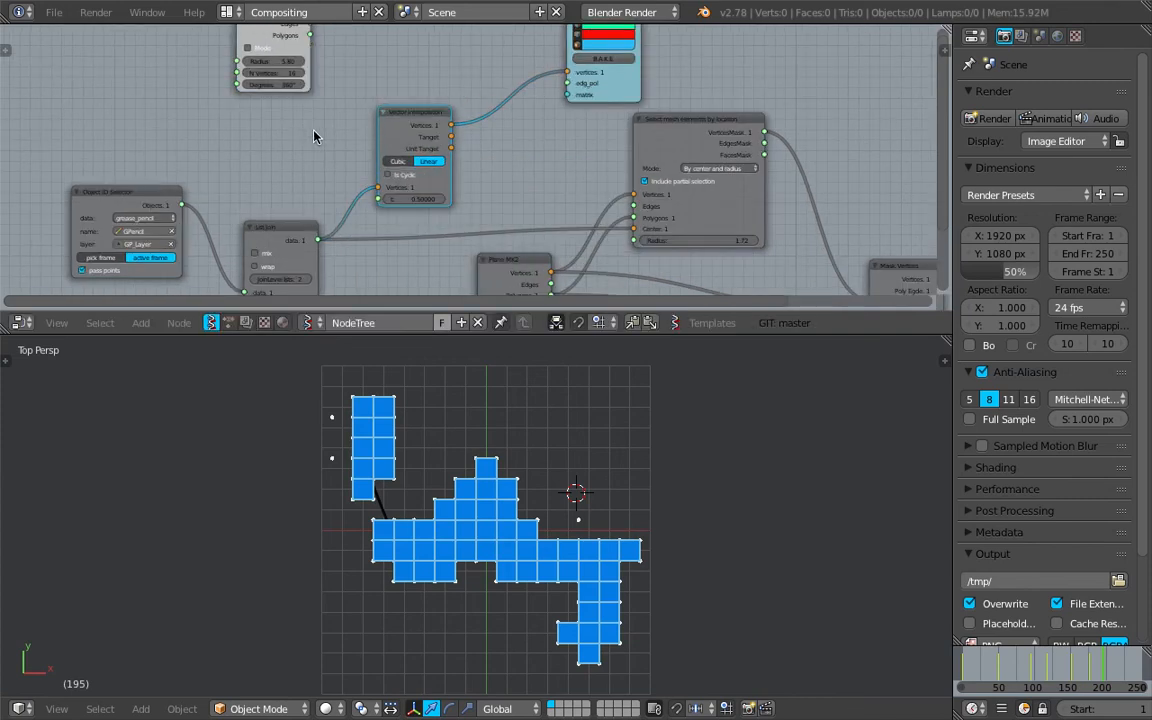
{"action": "left_click_drag", "start_coordinate": [451, 127], "coordinate": [457, 131]}
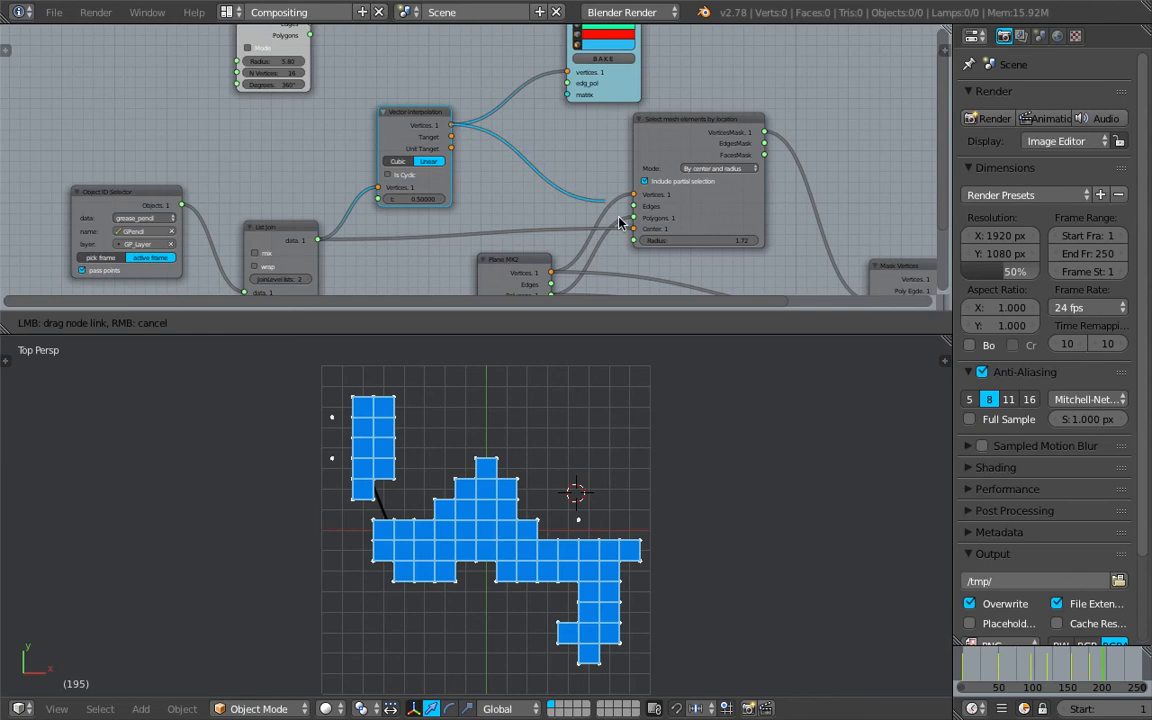
{"action": "left_click_drag", "start_coordinate": [636, 234], "coordinate": [634, 229]}
{"action": "mouse_move", "coordinate": [414, 199]}
{"action": "left_mouse_down"}
{"action": "mouse_move", "coordinate": [448, 199]}
{"action": "mouse_move", "coordinate": [380, 199]}
{"action": "mouse_move", "coordinate": [448, 199]}
{"action": "mouse_move", "coordinate": [431, 199]}
{"action": "left_mouse_up"}
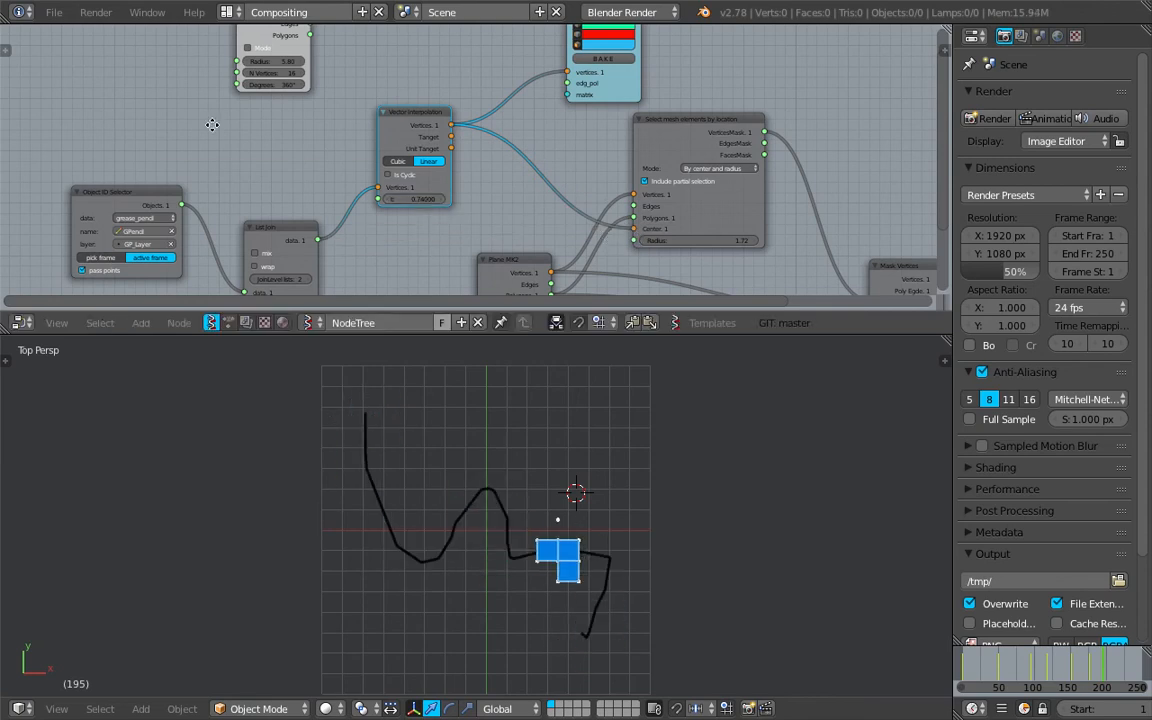
Add a Range Float node with stop 1.00 and link its Range output to the Vector Interpolation's t input.
{"action": "middle_click_drag", "start_coordinate": [213, 124], "coordinate": [272, 171]}
{"action": "key", "text": "shift+a"}
{"action": "left_click", "coordinate": [267, 172]}
{"action": "type", "text": "range f"}
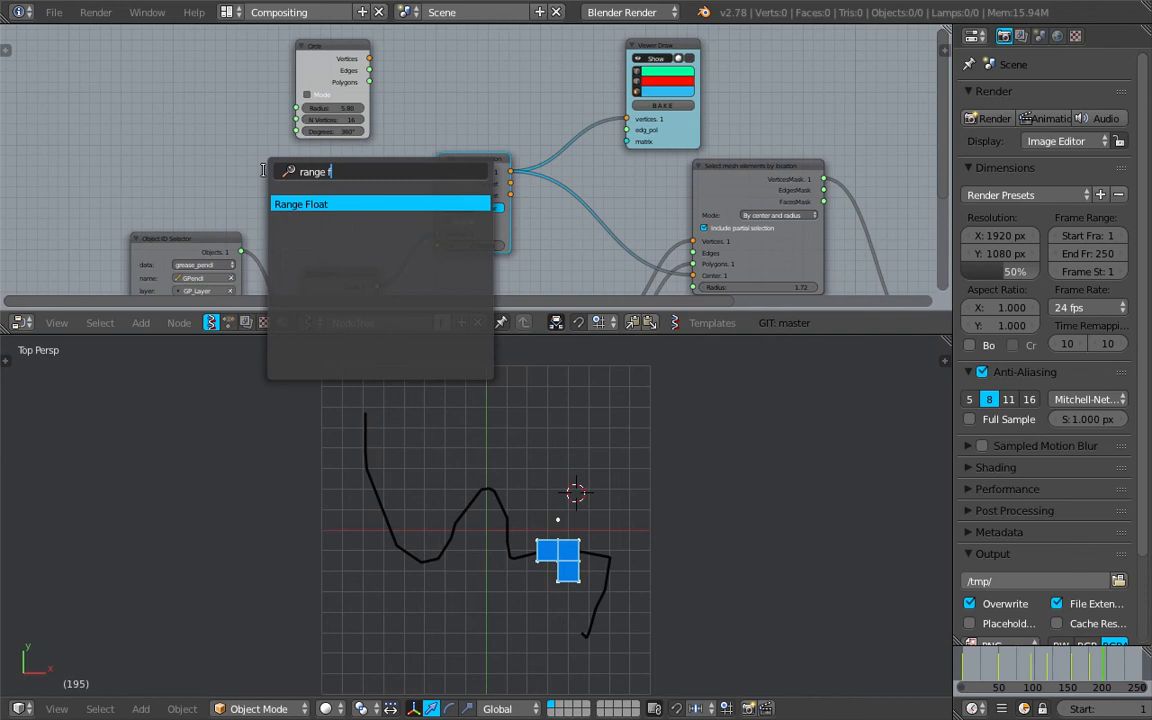
{"action": "key", "text": "Return"}
{"action": "left_click", "coordinate": [228, 150]}
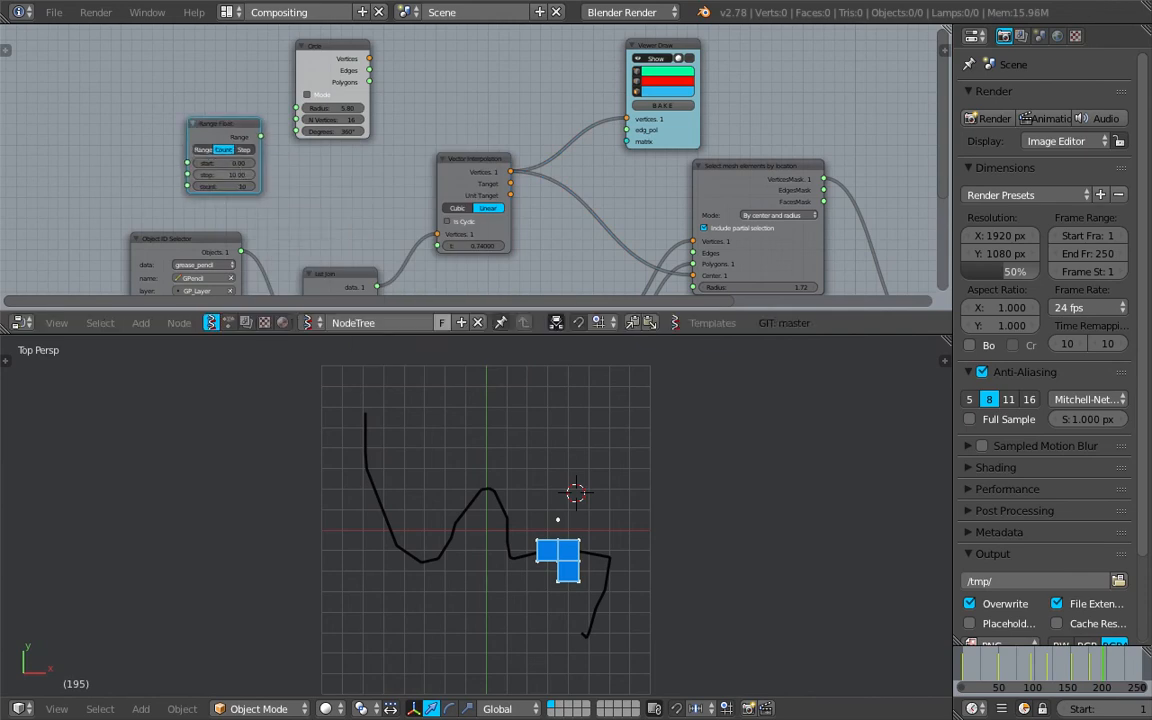
{"action": "left_click_drag", "start_coordinate": [260, 136], "coordinate": [437, 245]}
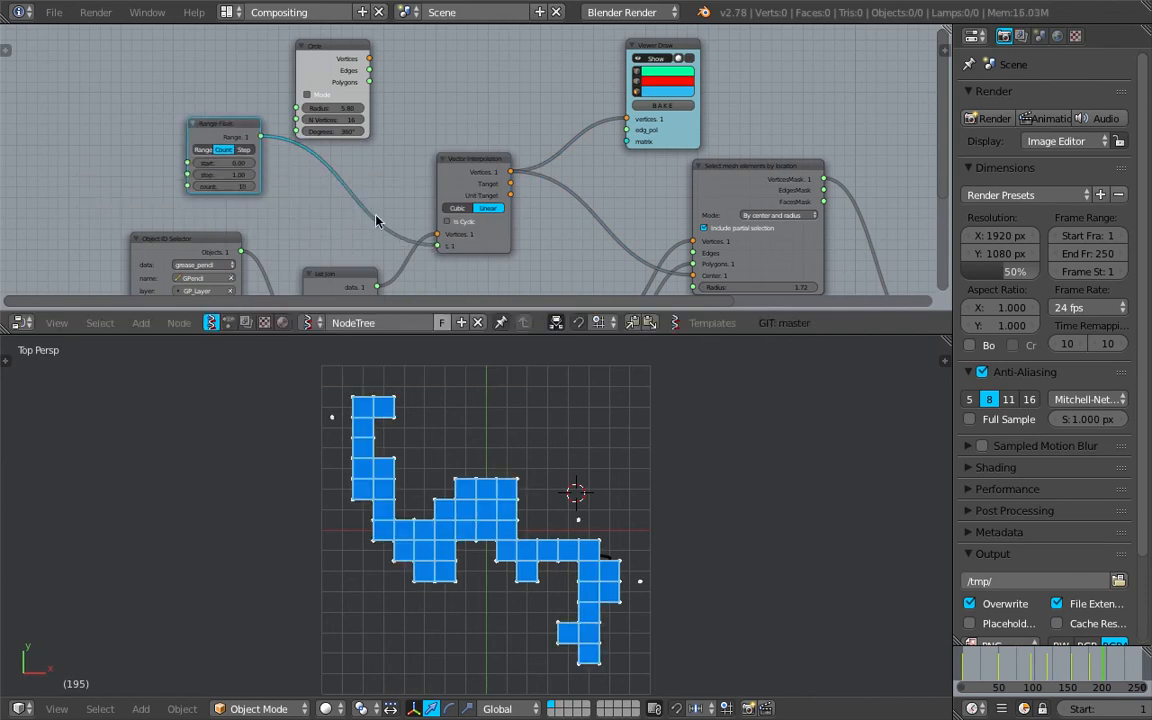
Set the Range Float count to 3 and the selection node's Radius to 2.47.
{"action": "left_click_drag", "start_coordinate": [252, 186], "coordinate": [218, 186]}
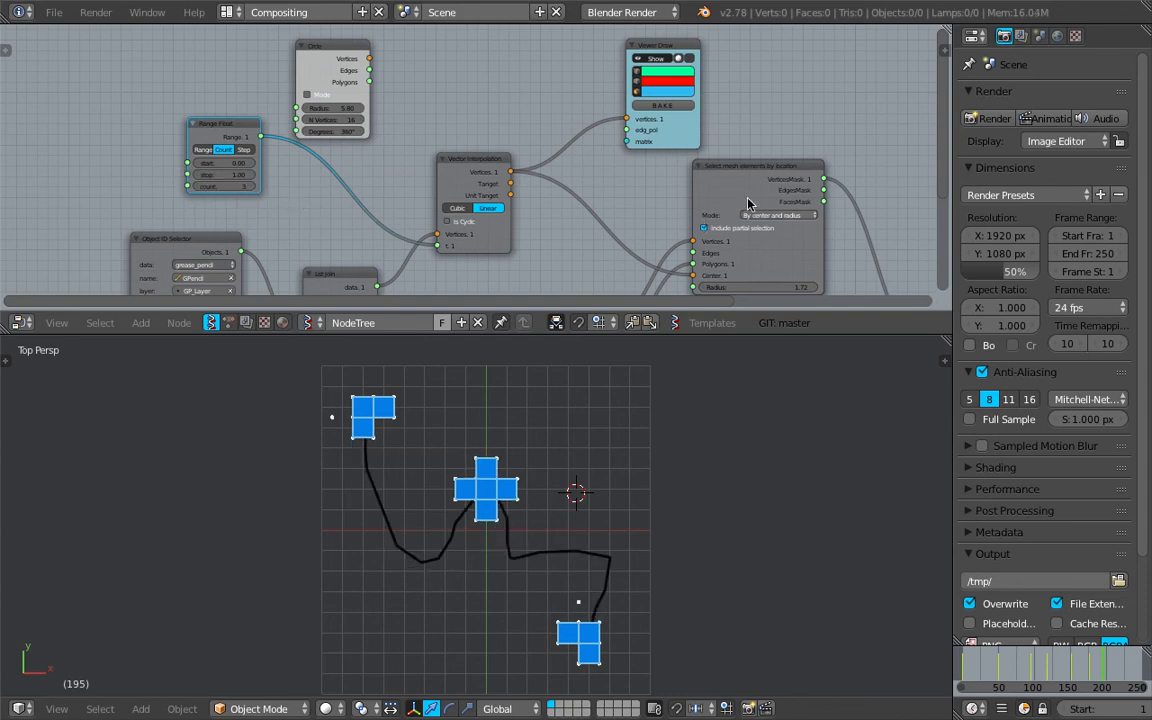
{"action": "middle_click_drag", "start_coordinate": [673, 207], "coordinate": [662, 122]}
{"action": "left_click_drag", "start_coordinate": [778, 202], "coordinate": [810, 202]}
{"action": "scroll", "coordinate": [485, 513], "scroll_direction": "down", "scroll_amount": 2}
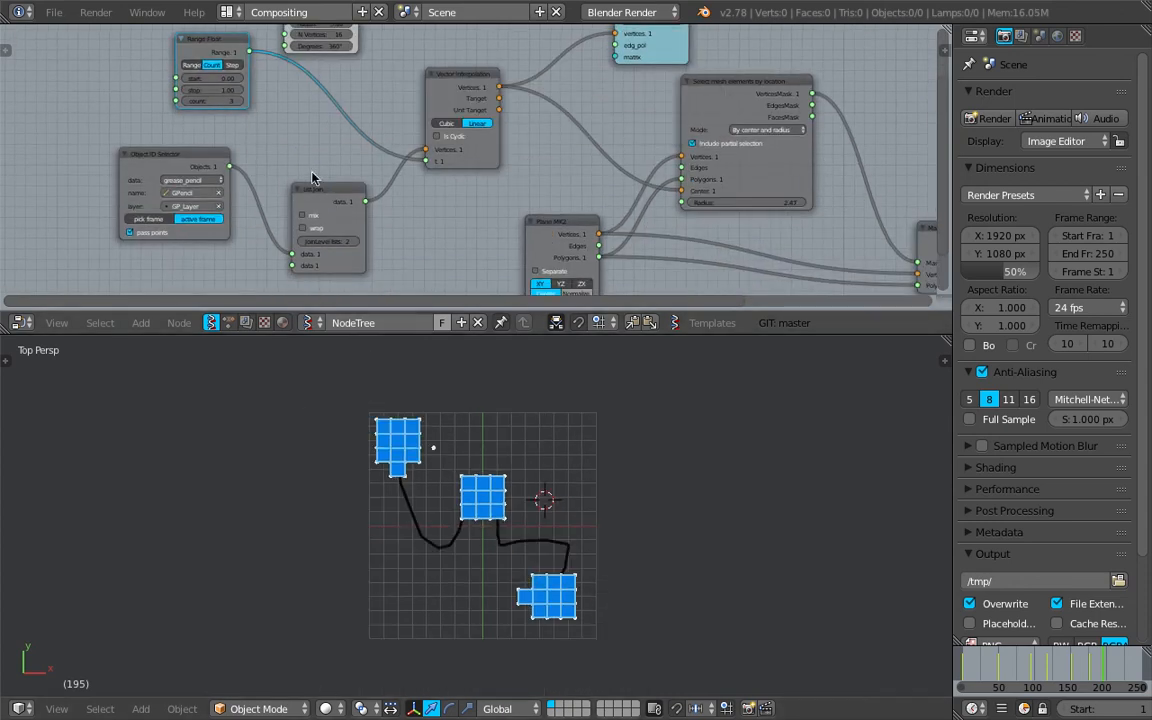
Set the Range Float count to 13 and save the file.
{"action": "left_click_drag", "start_coordinate": [240, 106], "coordinate": [237, 115]}
{"action": "mouse_move", "coordinate": [485, 510]}
{"action": "middle_mouse_down"}
{"action": "mouse_move", "coordinate": [569, 421]}
{"action": "mouse_move", "coordinate": [572, 440]}
{"action": "mouse_move", "coordinate": [513, 394]}
{"action": "mouse_move", "coordinate": [491, 505]}
{"action": "middle_mouse_up"}
{"action": "key", "text": "ctrl+s"}
{"action": "left_click", "coordinate": [572, 447]}
Scrub the timeline through frames 61 to 94 to check how the masked plane follows the drawn strokes.
{"action": "left_click", "coordinate": [1005, 667]}
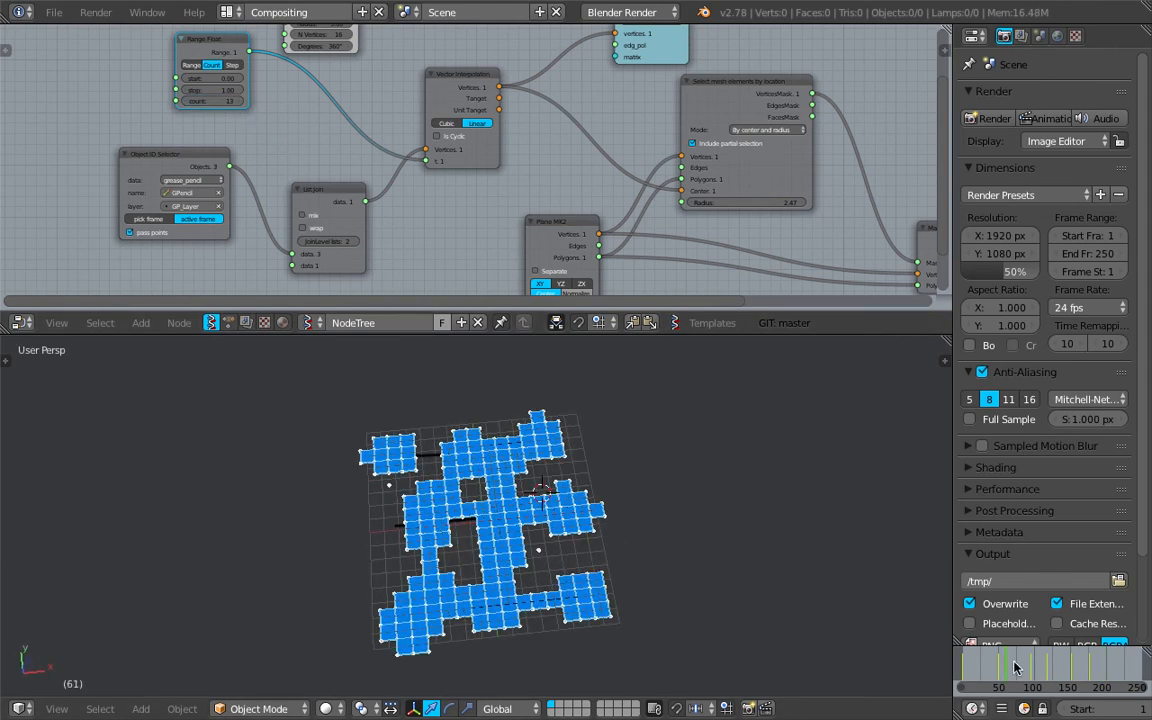
{"action": "left_click_drag", "start_coordinate": [1052, 670], "coordinate": [1029, 674]}
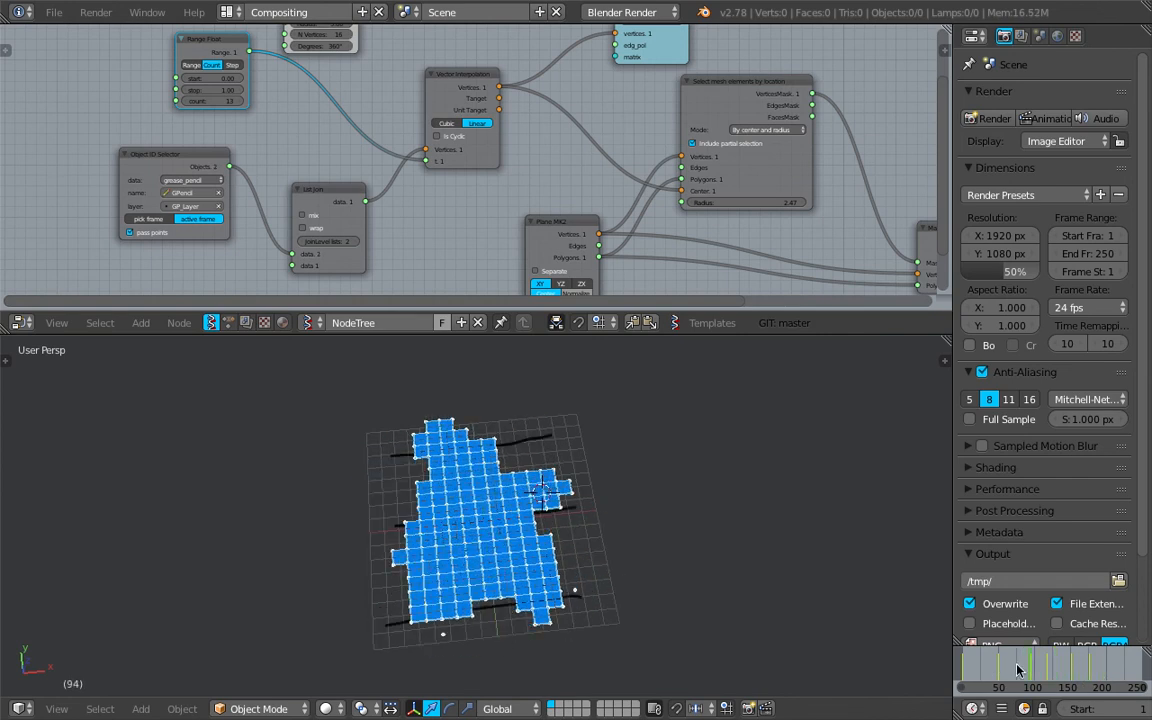
Enlarge the node editor by making the 3D viewport shorter.
{"action": "middle_click_drag", "start_coordinate": [244, 134], "coordinate": [271, 204]}
{"action": "scroll", "coordinate": [270, 190], "scroll_direction": "up", "scroll_amount": 2}
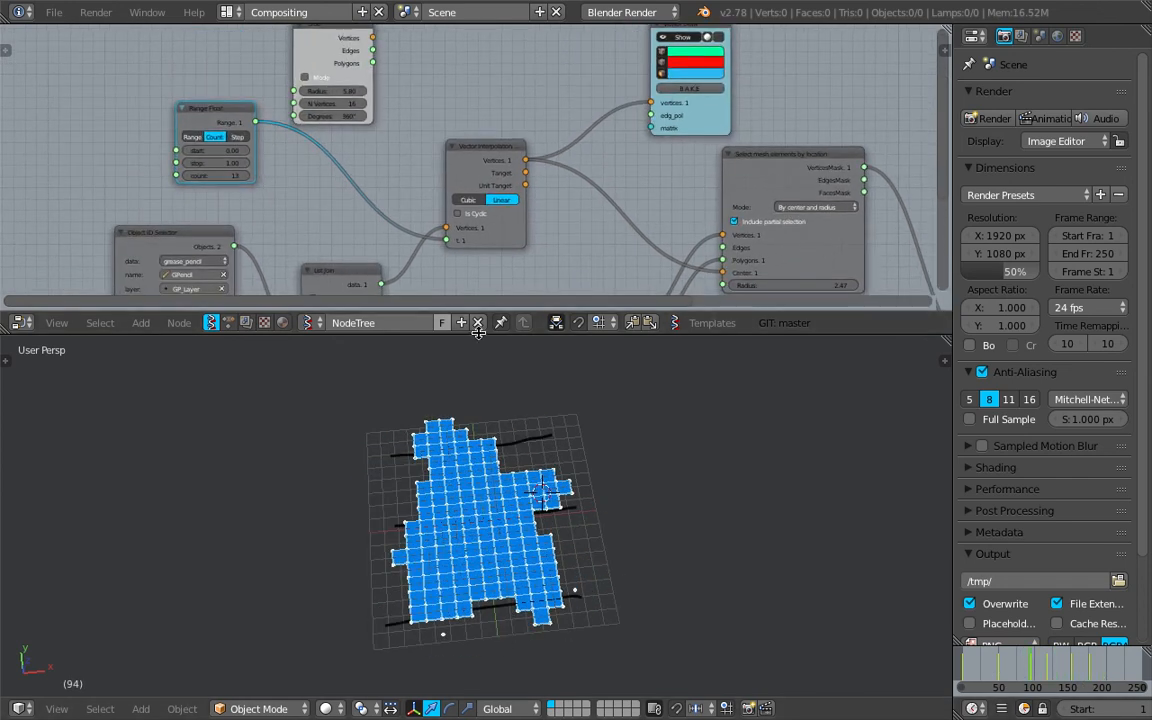
{"action": "left_click_drag", "start_coordinate": [477, 334], "coordinate": [477, 388]}
Tidy the node layout by moving Vector Interpolation slightly left and List Join upward beside the Object ID Selector.
{"action": "middle_click_drag", "start_coordinate": [283, 224], "coordinate": [268, 191]}
{"action": "left_click_drag", "start_coordinate": [441, 151], "coordinate": [416, 155]}
{"action": "left_click_drag", "start_coordinate": [311, 281], "coordinate": [314, 241]}
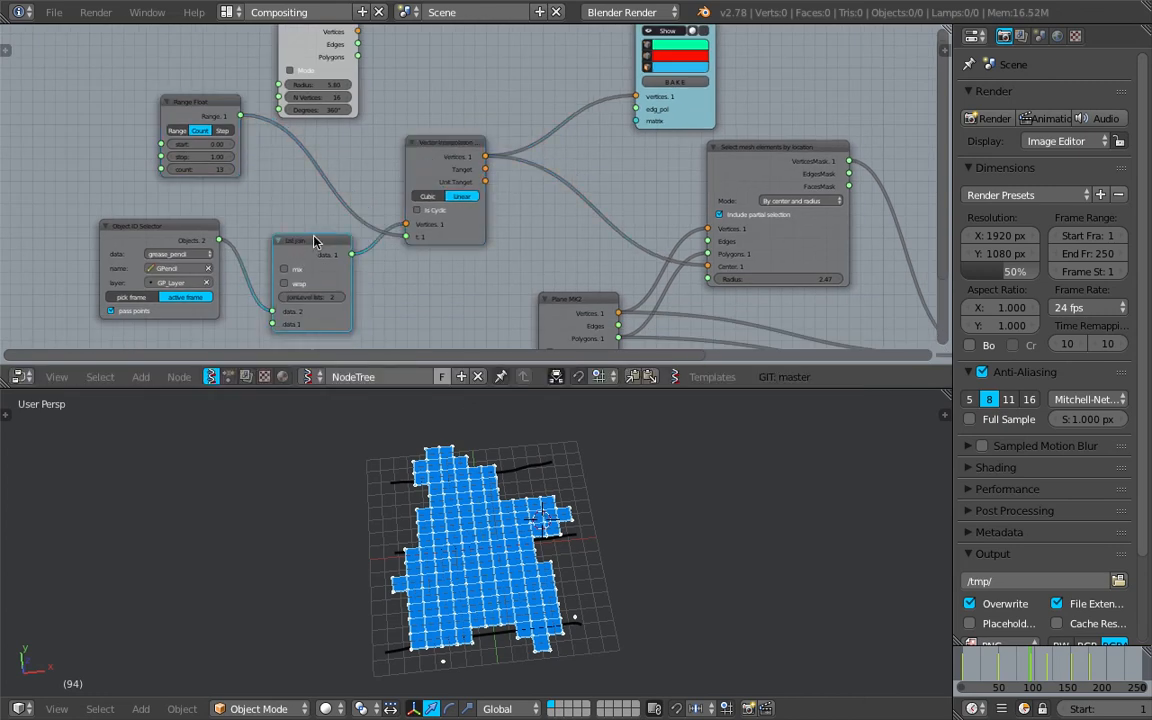
Delete the Range Float and Vector Interpolation nodes, and link List Join's data straight into the Center input of Select mesh elements by location.
{"action": "left_click", "coordinate": [215, 106]}
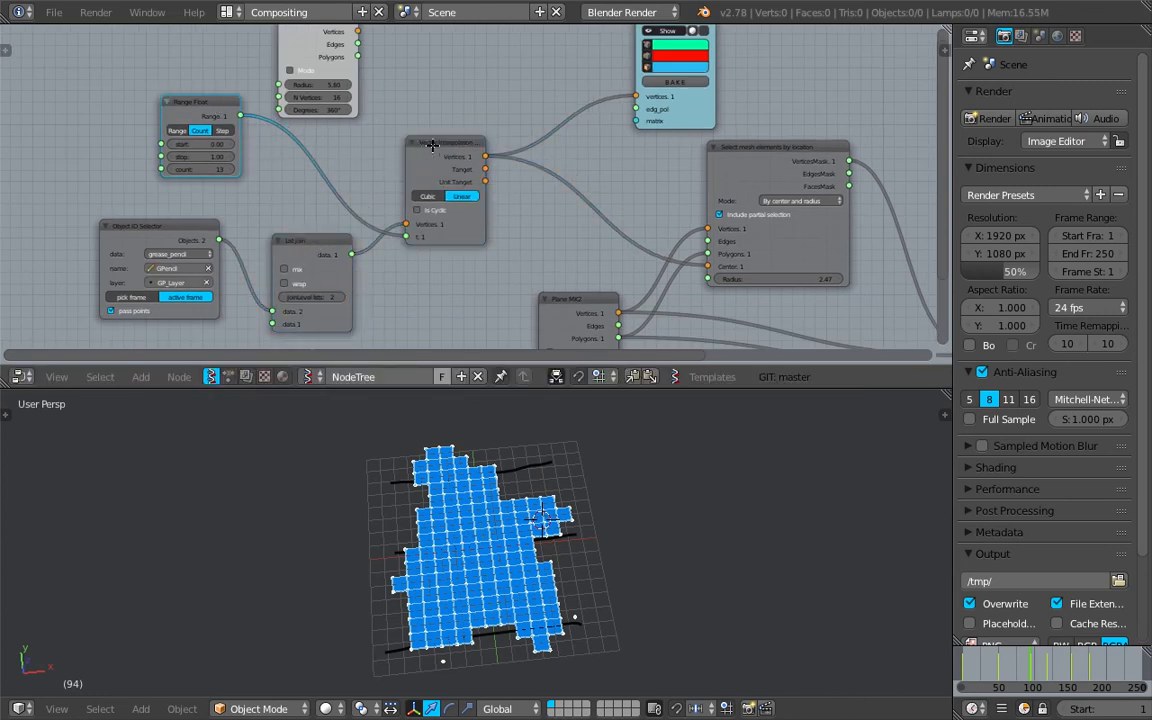
{"action": "key", "text": "x"}
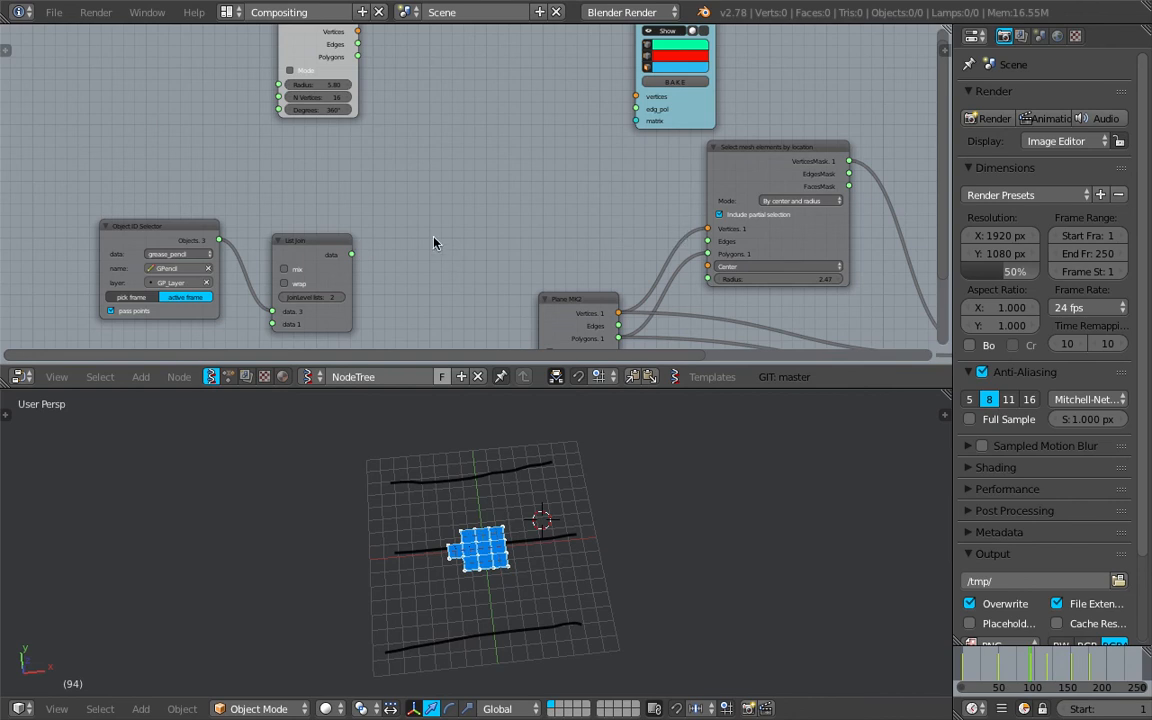
{"action": "left_click_drag", "start_coordinate": [351, 254], "coordinate": [738, 273]}
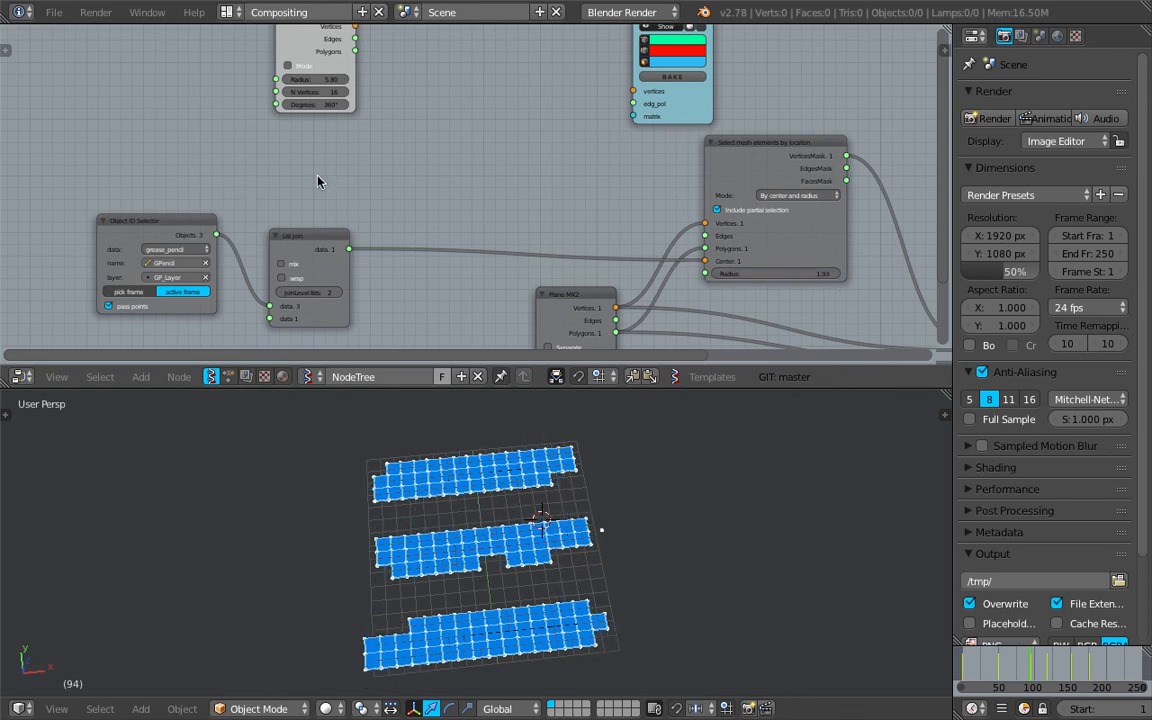
{"action": "middle_click_drag", "start_coordinate": [307, 170], "coordinate": [279, 174]}
{"action": "left_click_drag", "start_coordinate": [662, 104], "coordinate": [705, 76]}
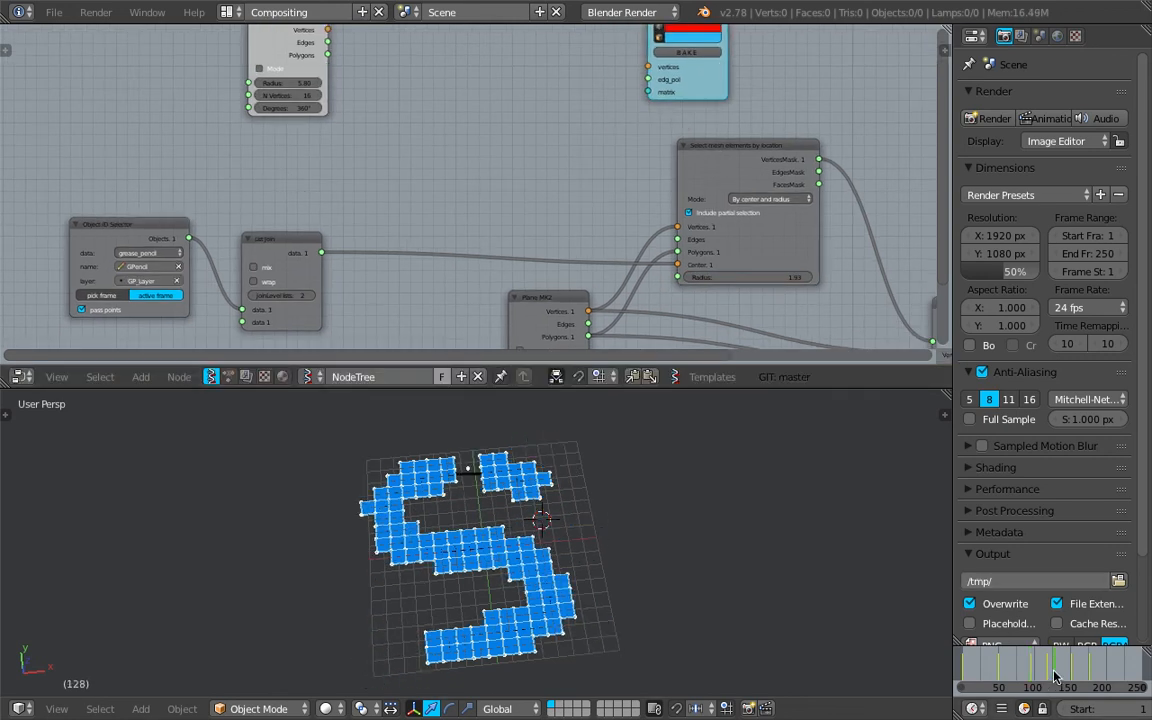
Try driving the selection radius with a new Random Num Gen node set to Float.
{"action": "key", "text": "space"}
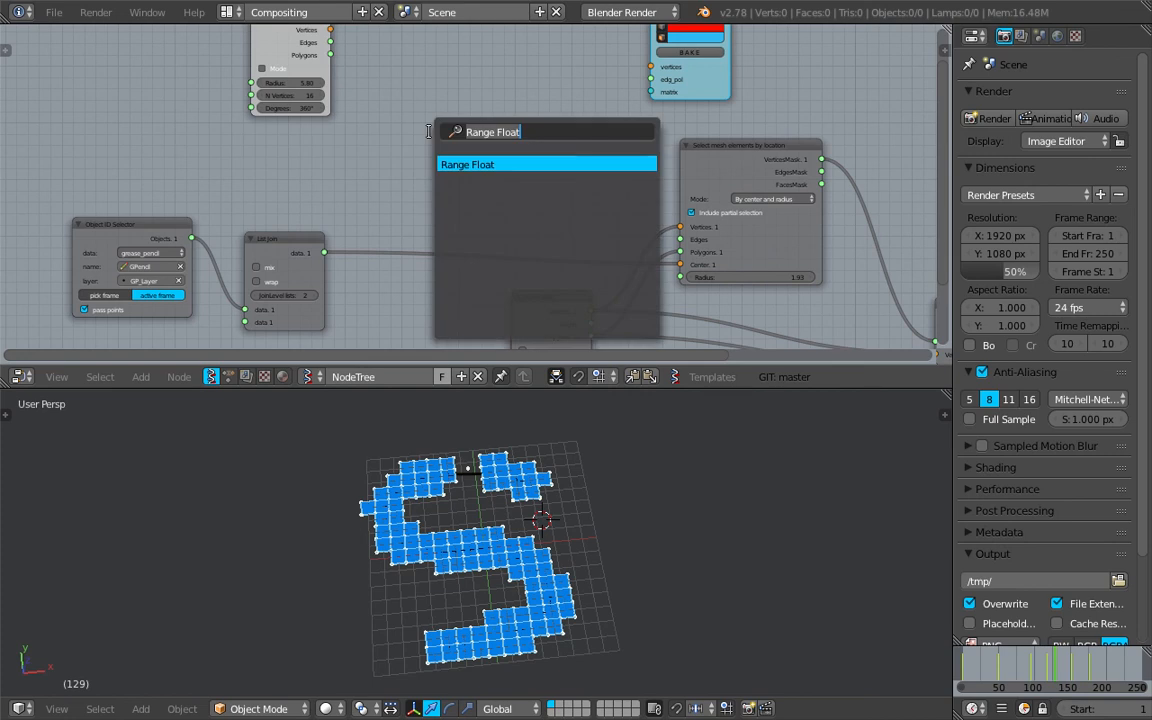
{"action": "type", "text": "random n"}
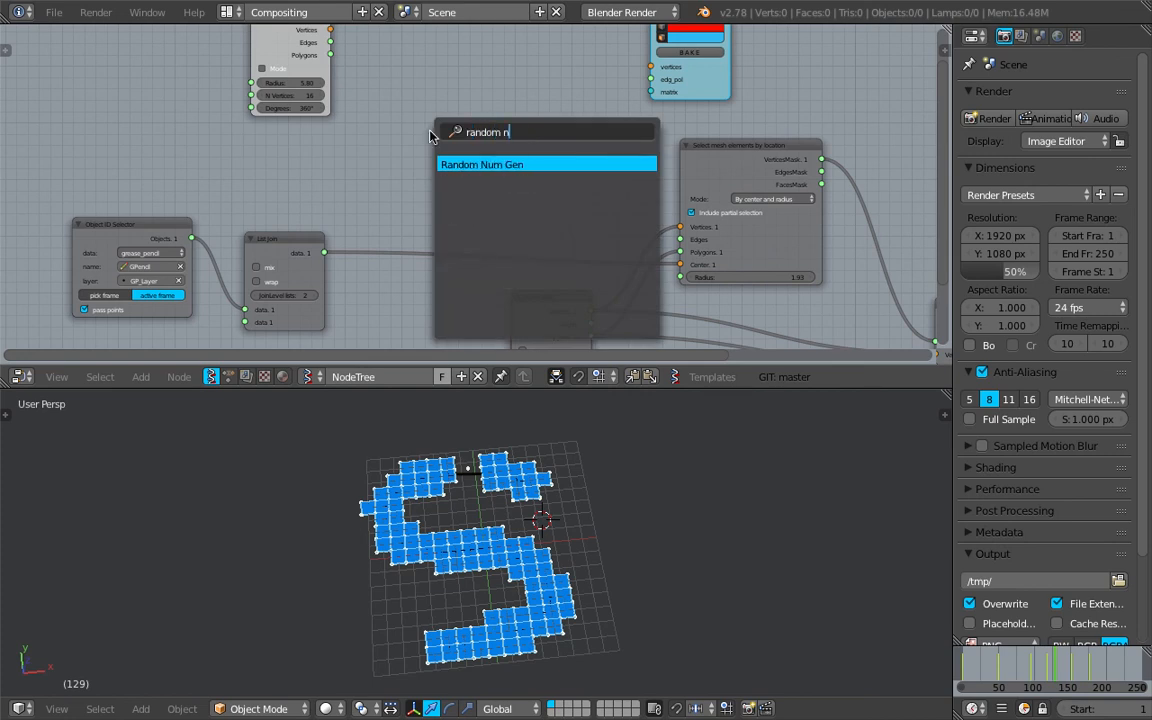
{"action": "key", "text": "Return"}
{"action": "left_click", "coordinate": [438, 125]}
{"action": "scroll", "coordinate": [219, 287], "scroll_direction": "up", "scroll_amount": 1}
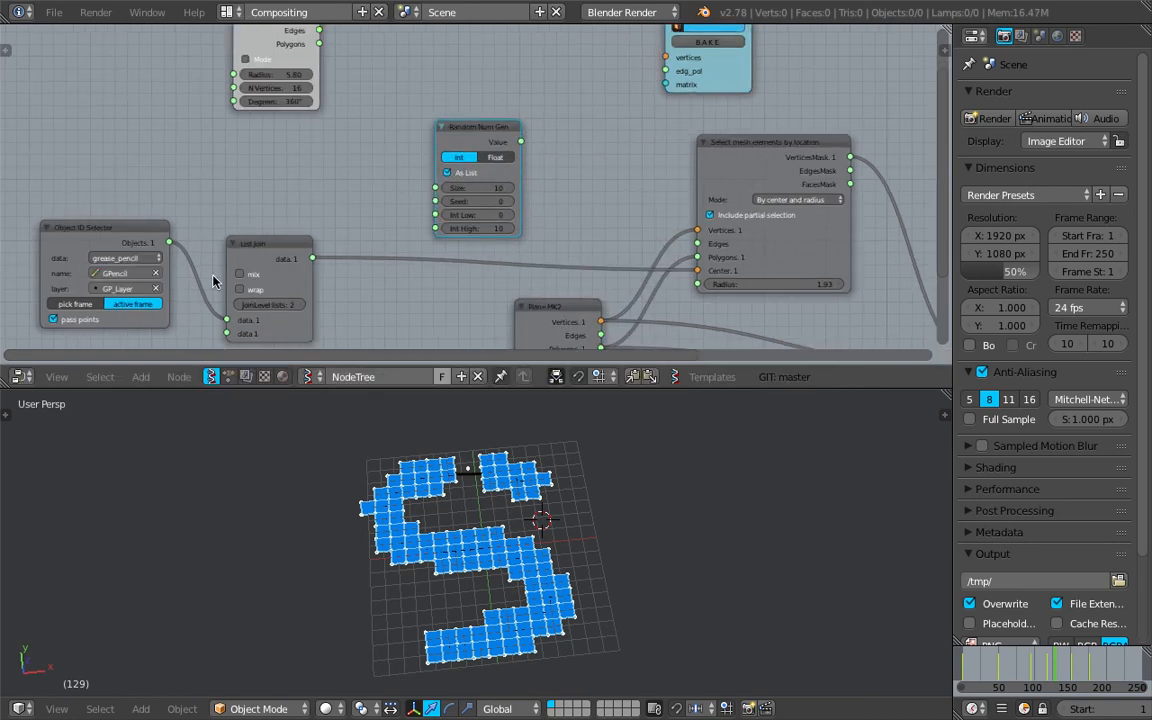
{"action": "left_click_drag", "start_coordinate": [521, 141], "coordinate": [697, 284]}
{"action": "left_click", "coordinate": [497, 158]}
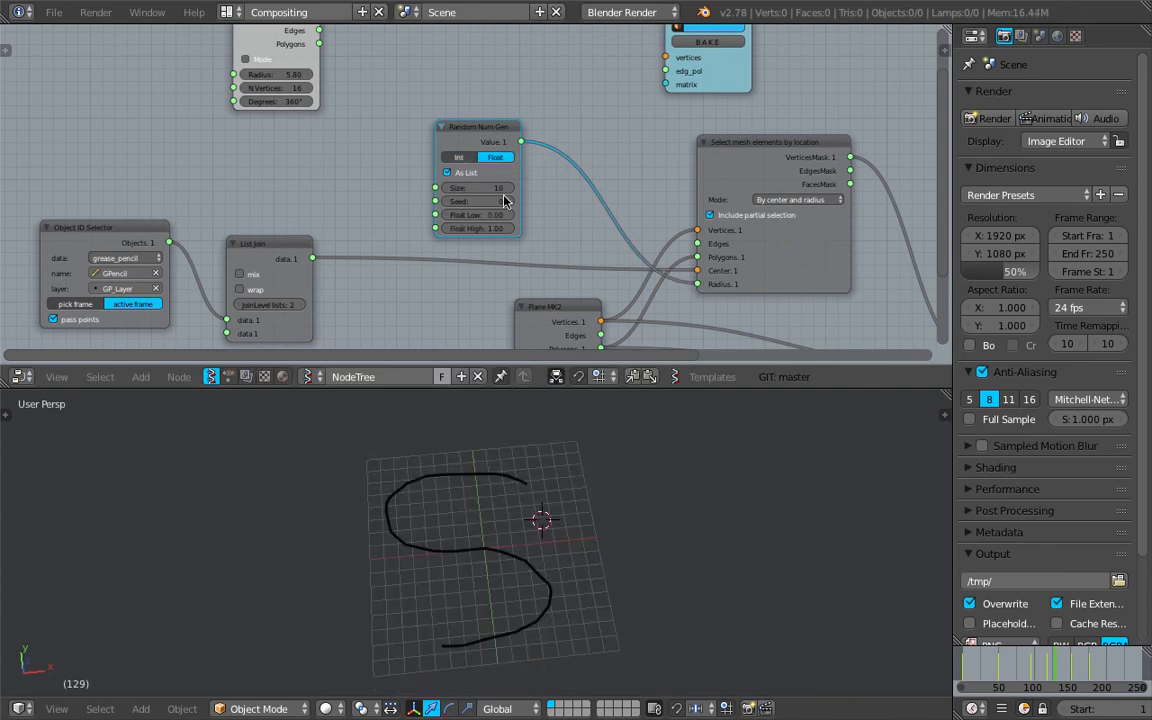
Try adjusting the Float High value of Random Num Gen, and delete that node.
{"action": "left_click_drag", "start_coordinate": [475, 228], "coordinate": [508, 202]}
{"action": "left_click_drag", "start_coordinate": [475, 122], "coordinate": [529, 116]}
{"action": "key", "text": "ctrl+s"}
{"action": "left_click", "coordinate": [530, 118]}
{"action": "left_click_drag", "start_coordinate": [543, 196], "coordinate": [583, 196]}
{"action": "key", "text": "x"}
Save the file and set the radius of Select mesh elements by location to 2.29.
{"action": "middle_click_drag", "start_coordinate": [564, 184], "coordinate": [527, 158]}
{"action": "key", "text": "ctrl+s"}
{"action": "left_click", "coordinate": [528, 157]}
{"action": "mouse_move", "coordinate": [768, 260]}
{"action": "left_mouse_down"}
{"action": "mouse_move", "coordinate": [798, 260]}
{"action": "mouse_move", "coordinate": [776, 260]}
{"action": "left_mouse_up"}
{"action": "middle_click_drag", "start_coordinate": [590, 612], "coordinate": [445, 537]}
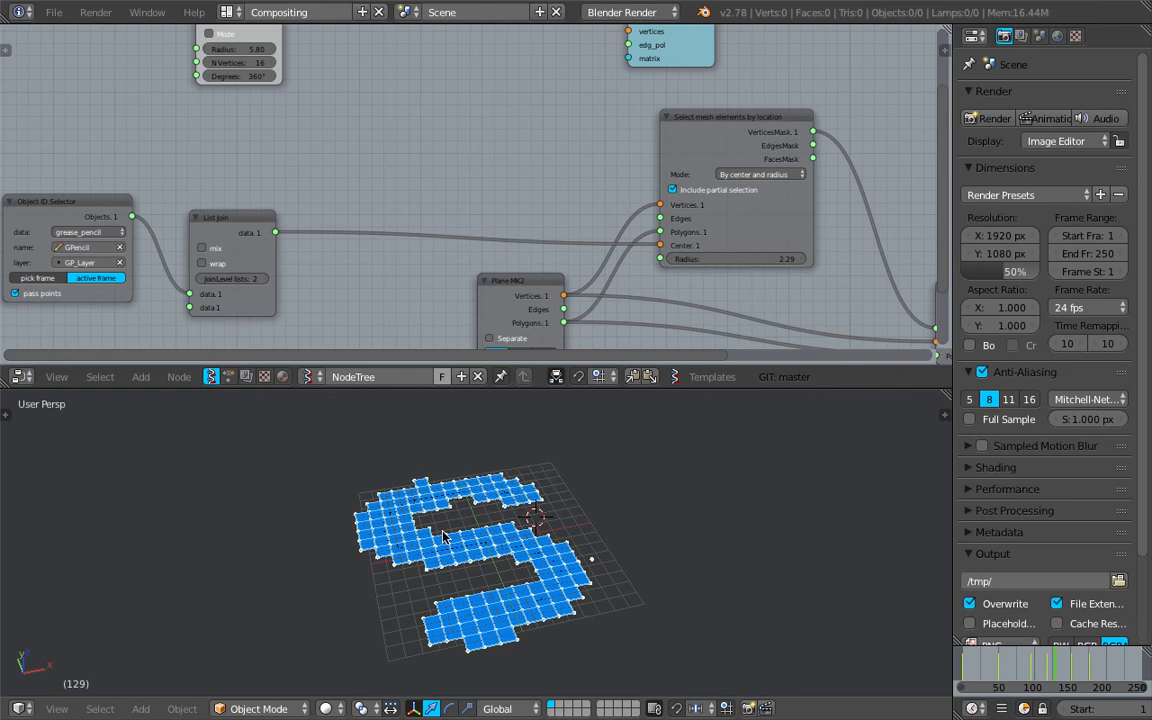
Save the file, and make room by moving Viewer Draw farther right and Mask Vertices upward.
{"action": "middle_click_drag", "start_coordinate": [504, 110], "coordinate": [388, 98]}
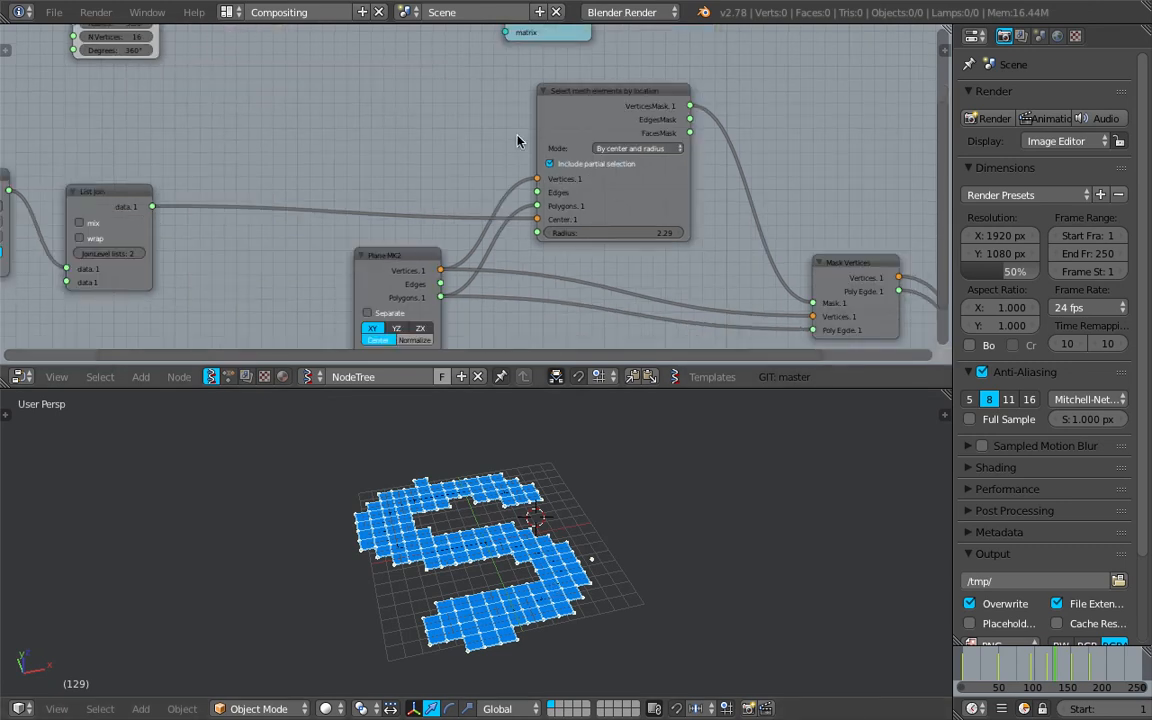
{"action": "middle_click_drag", "start_coordinate": [499, 121], "coordinate": [443, 159]}
{"action": "left_click", "coordinate": [465, 127]}
{"action": "scroll", "coordinate": [417, 164], "scroll_direction": "down", "scroll_amount": 1}
{"action": "middle_click_drag", "start_coordinate": [702, 266], "coordinate": [497, 188]}
{"action": "key", "text": "ctrl+s"}
{"action": "left_click", "coordinate": [420, 163]}
{"action": "left_click", "coordinate": [421, 180]}
{"action": "left_click_drag", "start_coordinate": [735, 204], "coordinate": [779, 203]}
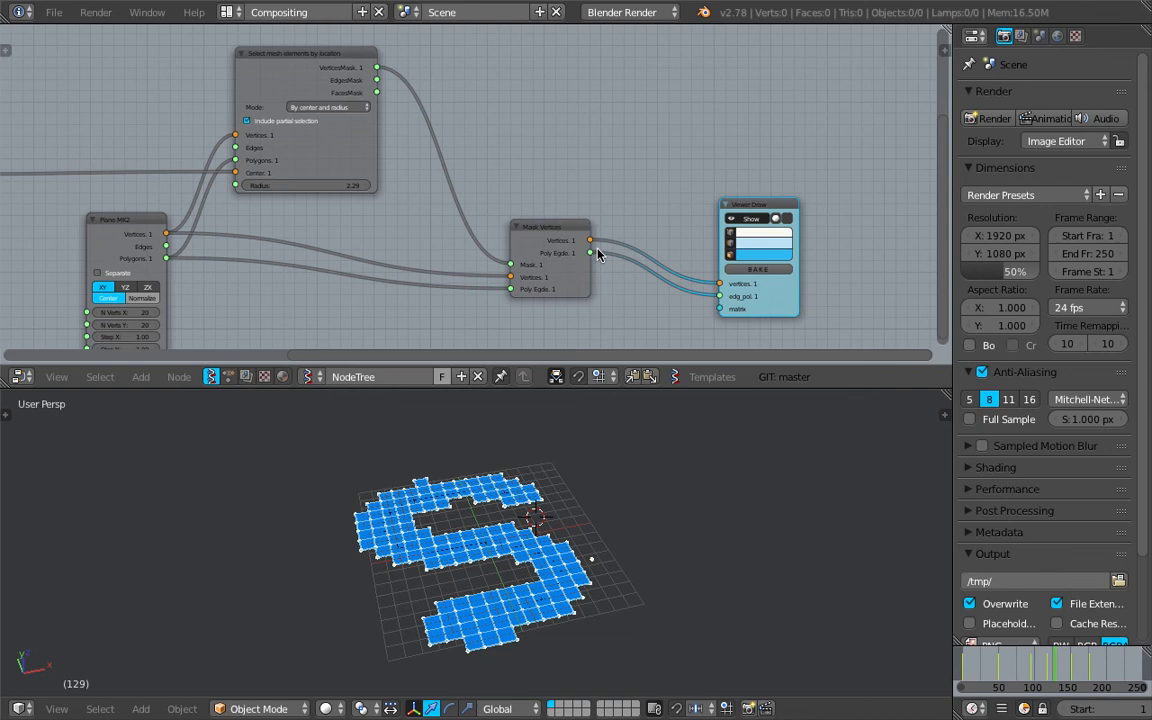
{"action": "left_click_drag", "start_coordinate": [576, 247], "coordinate": [574, 122]}
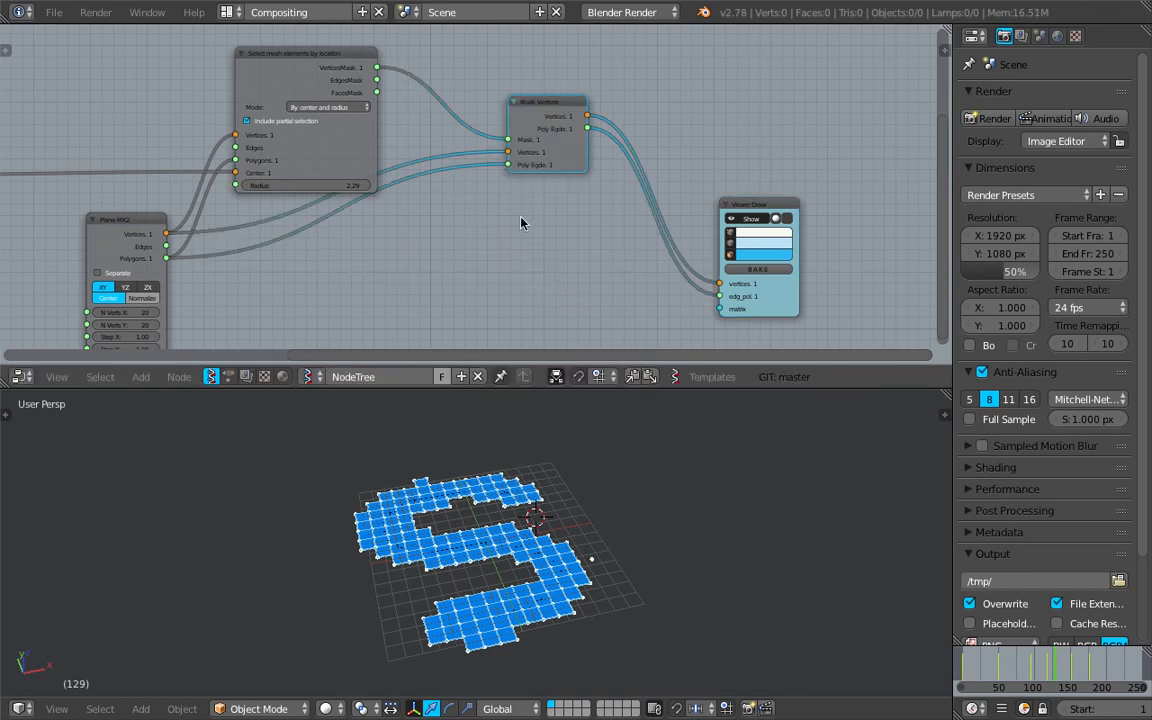
Add an Extrude Region node below Mask Vertices.
{"action": "key", "text": "shift+a"}
{"action": "left_click", "coordinate": [519, 224]}
{"action": "type", "text": "Random Num Genextru"}
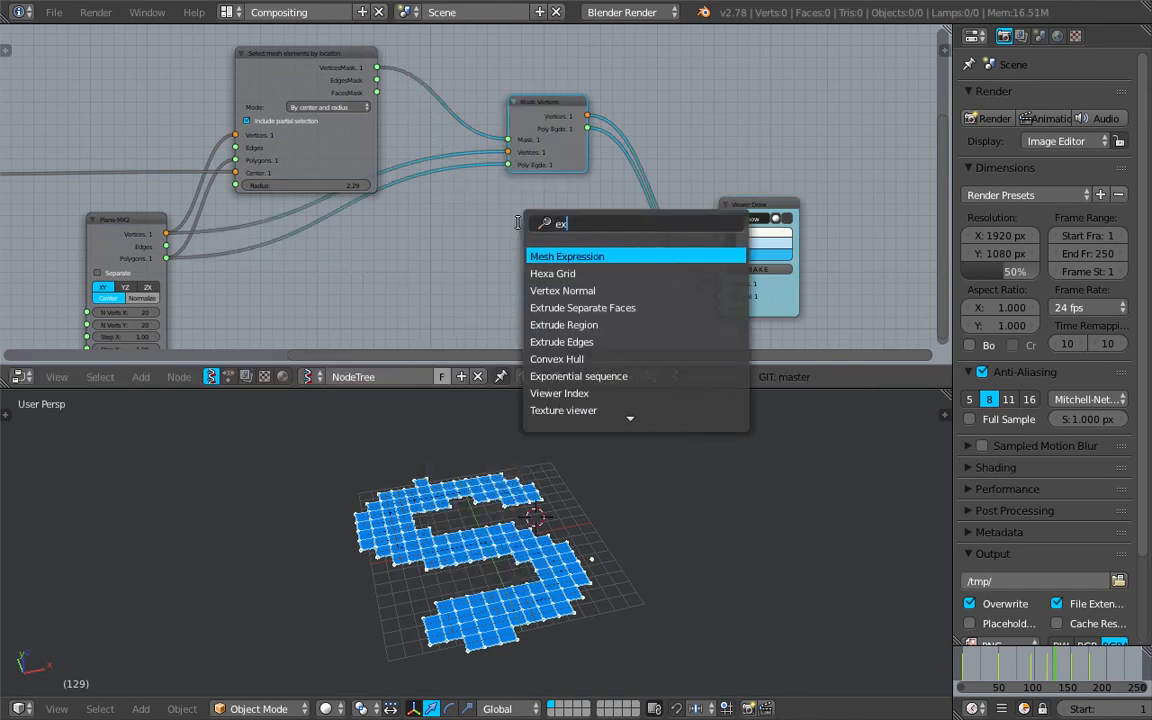
{"action": "key", "text": "Down"}
{"action": "key", "text": "Return"}
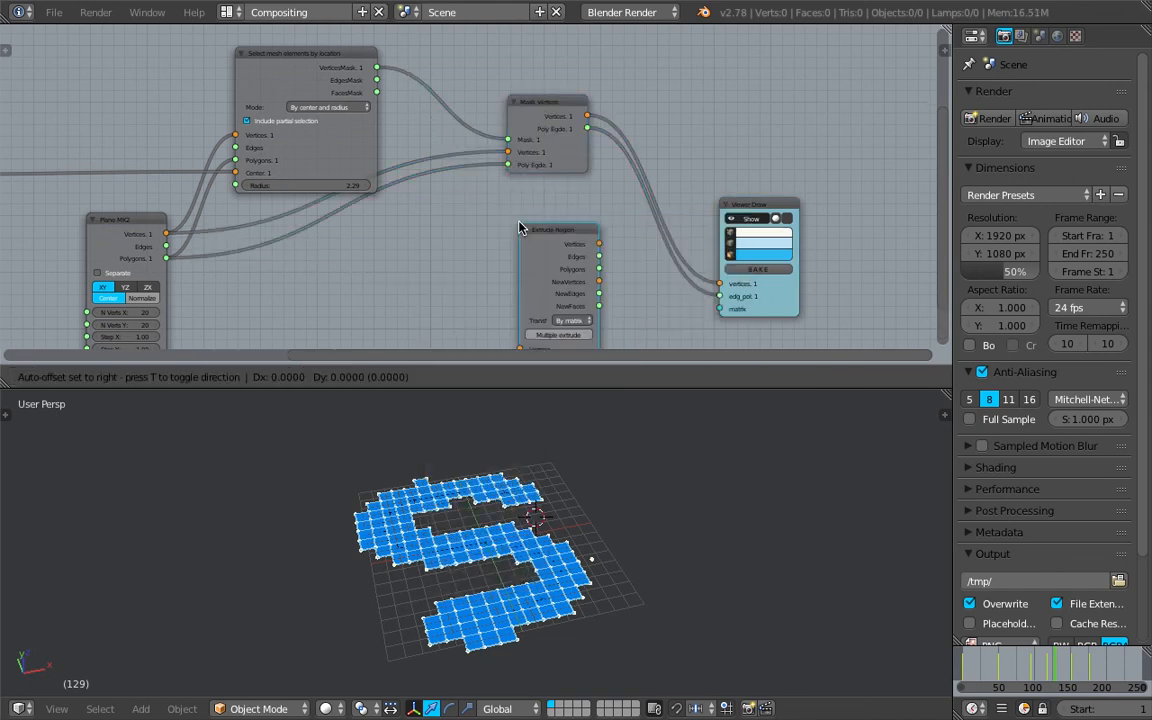
{"action": "left_click", "coordinate": [466, 198]}
Make the node editor taller and set the Extrude Region transform mode to along normal.
{"action": "scroll", "coordinate": [473, 195], "scroll_direction": "down", "scroll_amount": 2}
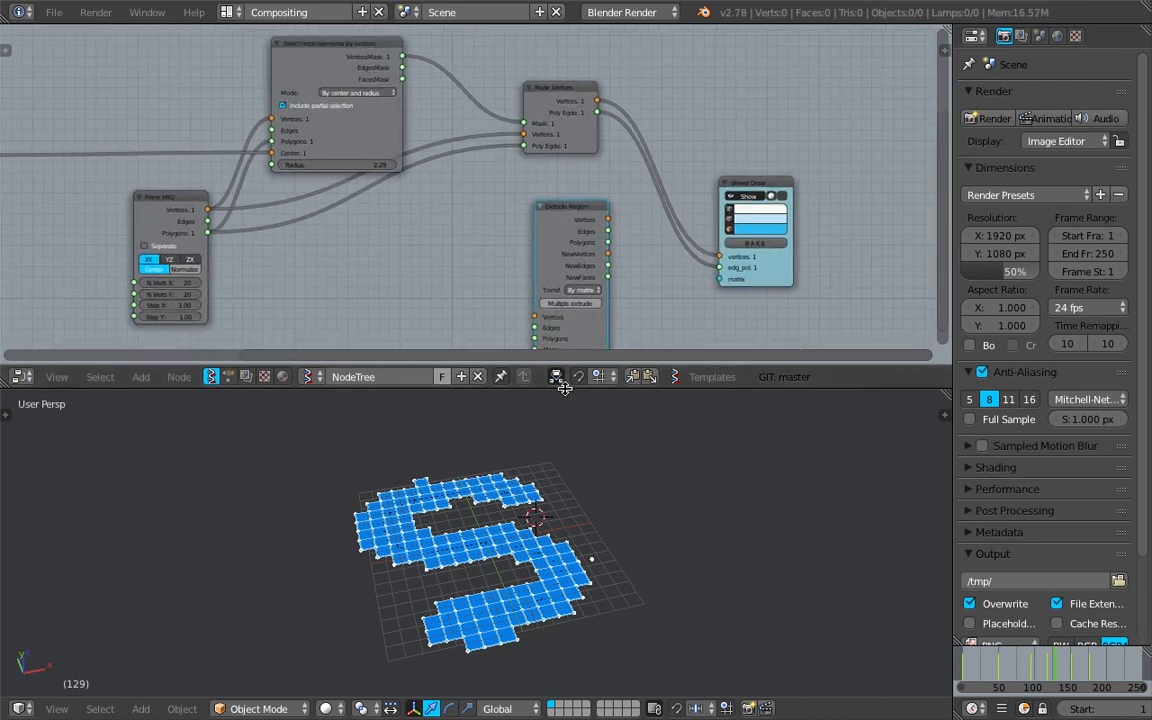
{"action": "left_click_drag", "start_coordinate": [562, 366], "coordinate": [577, 452]}
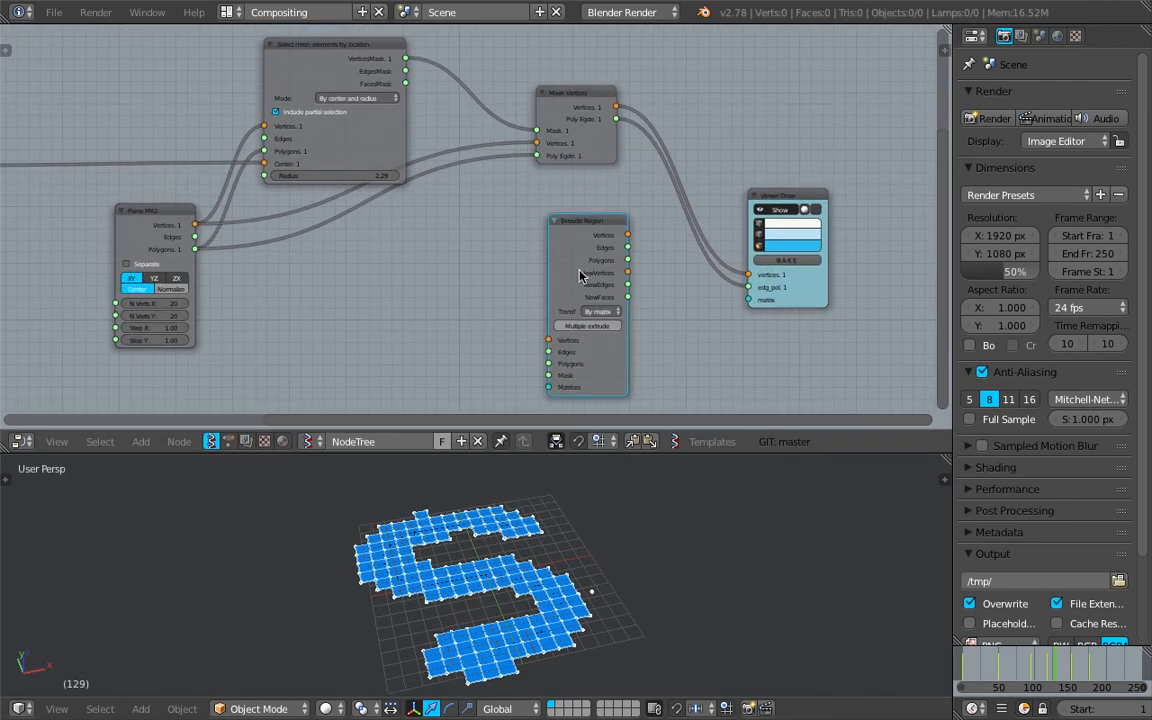
{"action": "left_click", "coordinate": [601, 311]}
{"action": "left_click", "coordinate": [616, 286]}
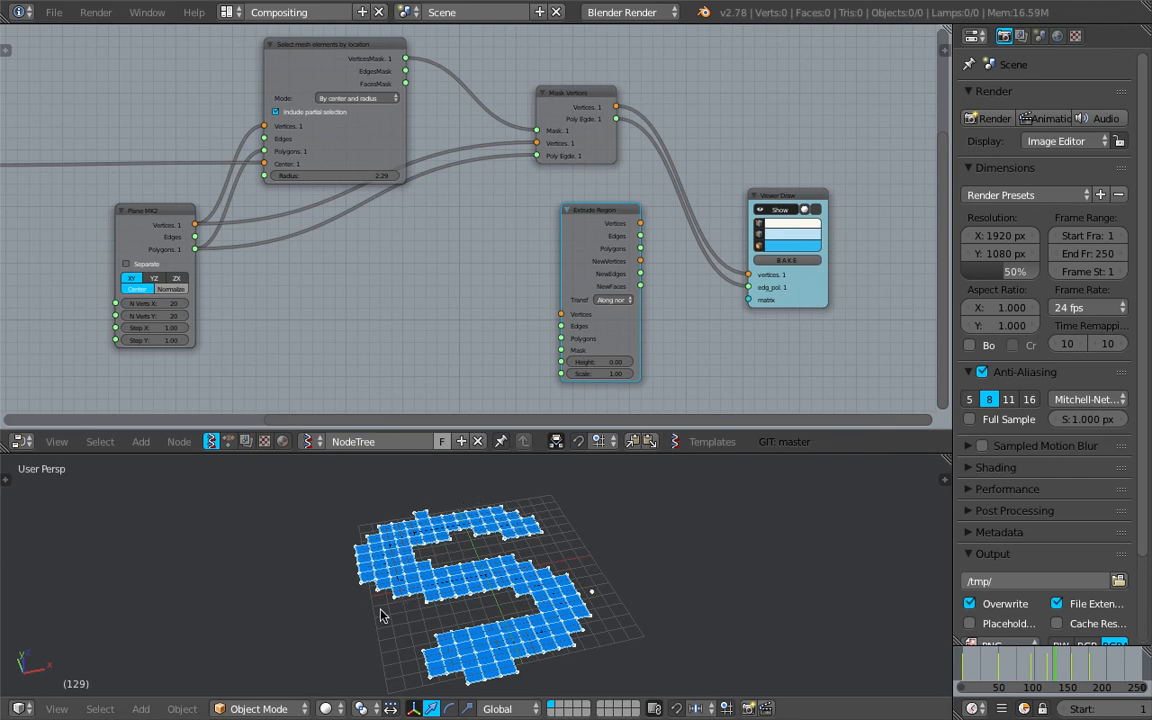
Link FacesMask to Extrude Region's Mask, feed it Plane MK2's vertices and polygons, and connect its Vertices and Polygons outputs to Viewer Draw.
{"action": "left_click_drag", "start_coordinate": [345, 50], "coordinate": [391, 61]}
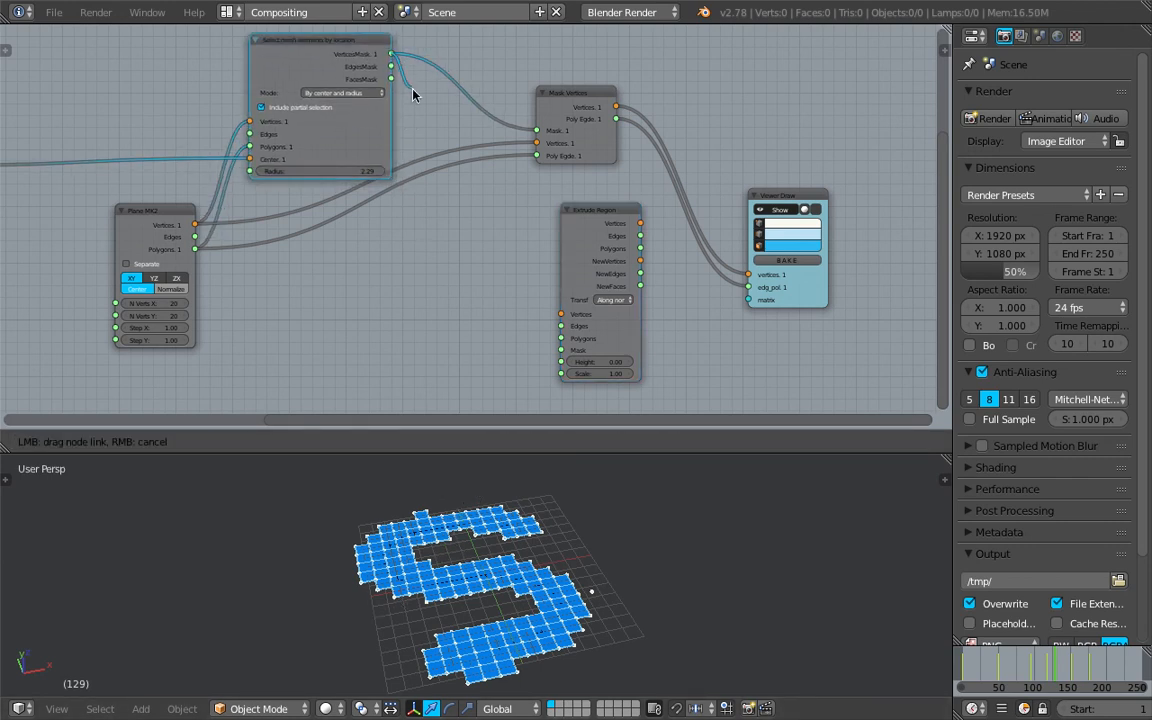
{"action": "left_click_drag", "start_coordinate": [425, 112], "coordinate": [559, 318]}
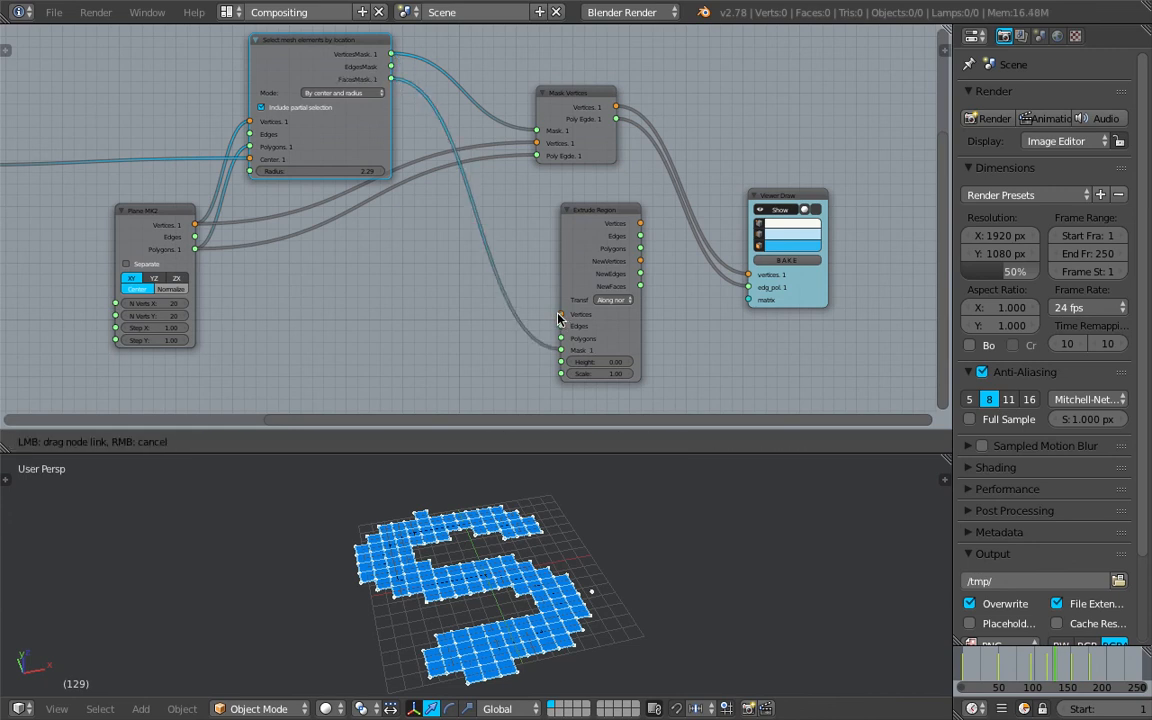
{"action": "left_click_drag", "start_coordinate": [324, 267], "coordinate": [561, 338]}
{"action": "mouse_move", "coordinate": [592, 220]}
{"action": "left_mouse_down"}
{"action": "mouse_move", "coordinate": [550, 222]}
{"action": "mouse_move", "coordinate": [645, 258]}
{"action": "mouse_move", "coordinate": [748, 274]}
{"action": "left_mouse_up"}
{"action": "left_click_drag", "start_coordinate": [598, 250], "coordinate": [760, 290]}
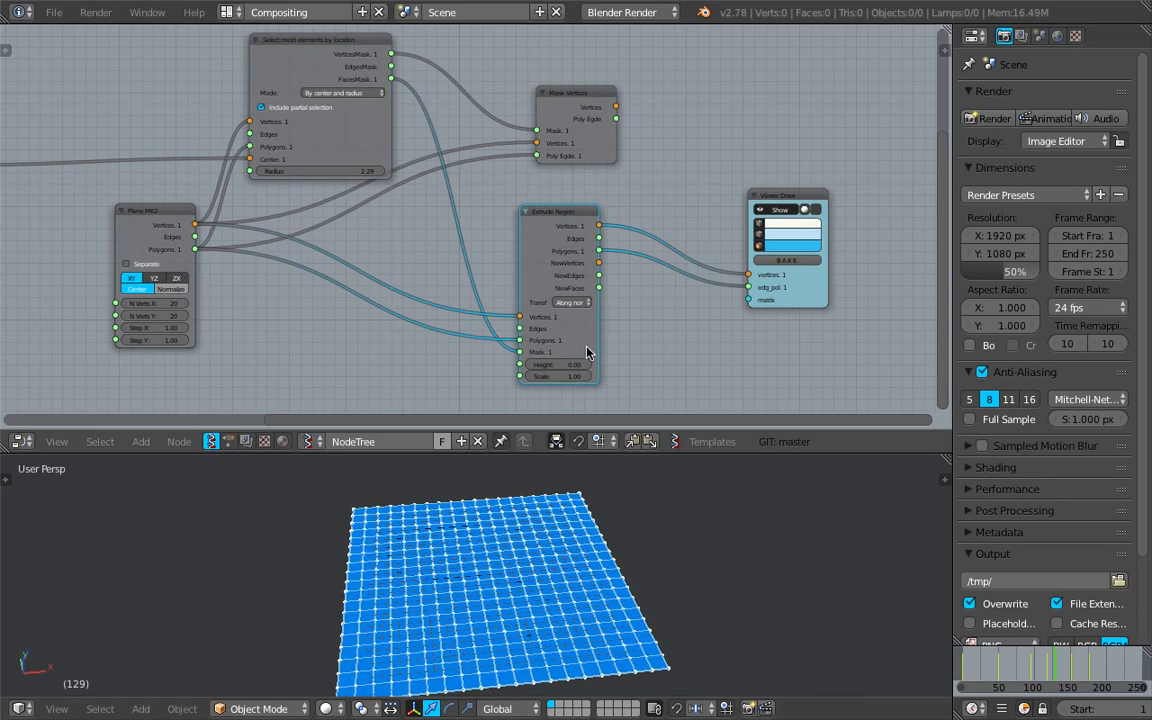
Set the Extrude Region height to 1.38 and scale to 0.82, and enable face shading in Viewer Draw.
{"action": "left_click_drag", "start_coordinate": [567, 370], "coordinate": [640, 370]}
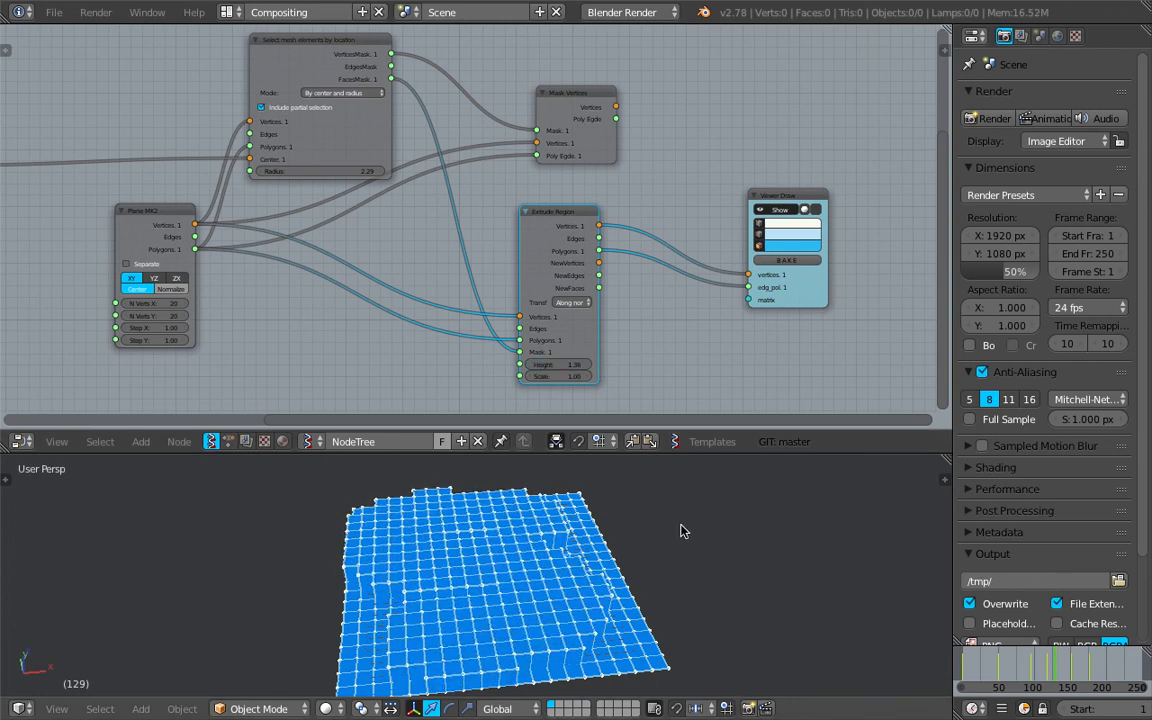
{"action": "middle_click_drag", "start_coordinate": [681, 530], "coordinate": [616, 440]}
{"action": "mouse_move", "coordinate": [571, 377]}
{"action": "left_mouse_down"}
{"action": "mouse_move", "coordinate": [588, 377]}
{"action": "mouse_move", "coordinate": [560, 377]}
{"action": "left_mouse_up"}
{"action": "left_click", "coordinate": [816, 211]}
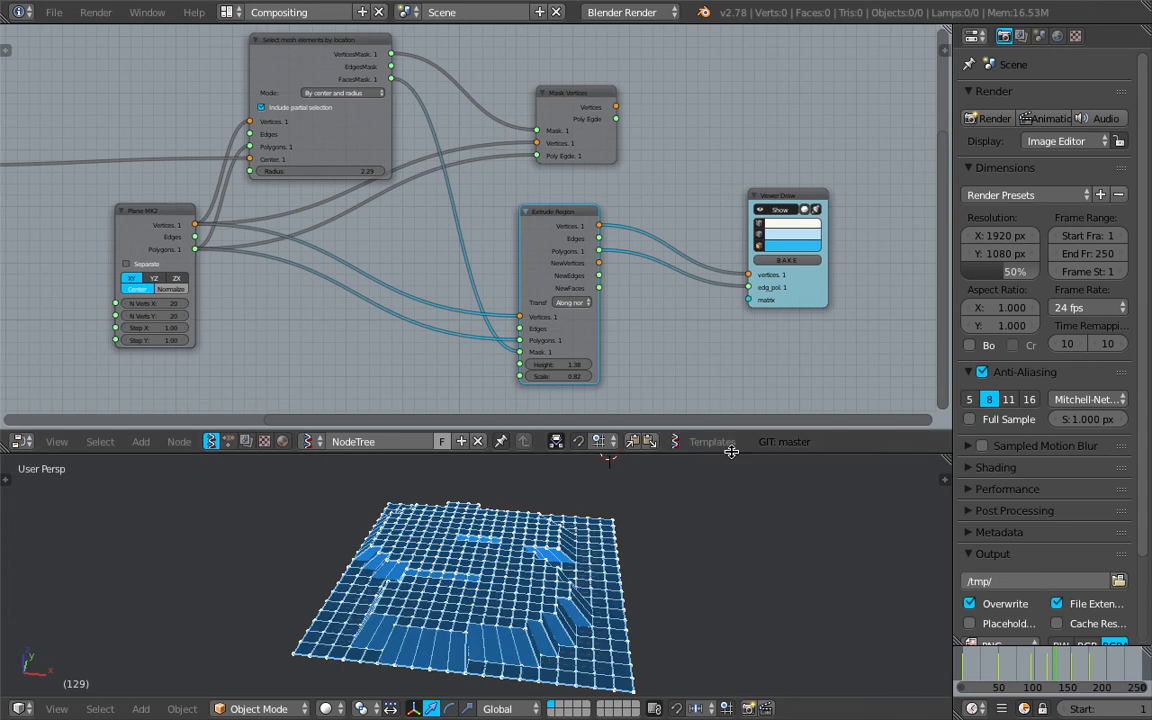
Enlarge the 3D viewport and check the extruded strokes at frames 33, 112, 138 and 177.
{"action": "left_click_drag", "start_coordinate": [732, 454], "coordinate": [728, 281]}
{"action": "middle_click_drag", "start_coordinate": [475, 490], "coordinate": [498, 527]}
{"action": "middle_click_drag", "start_coordinate": [655, 570], "coordinate": [621, 527]}
{"action": "left_click", "coordinate": [986, 667]}
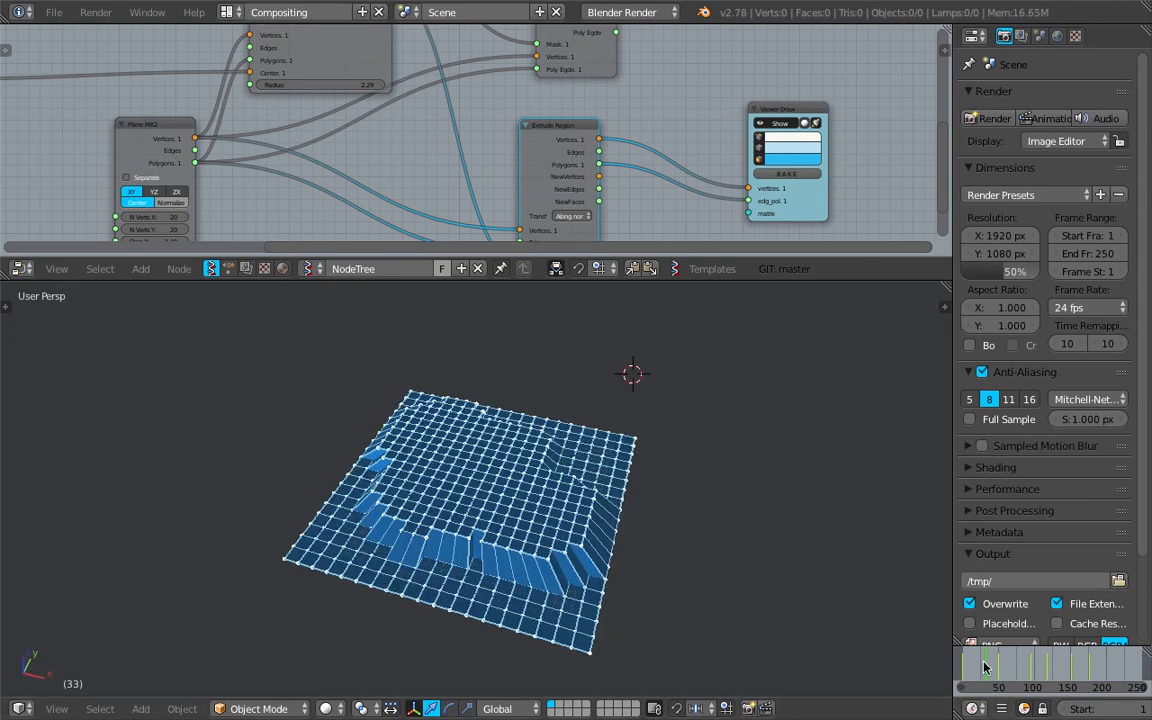
{"action": "left_click", "coordinate": [1043, 667]}
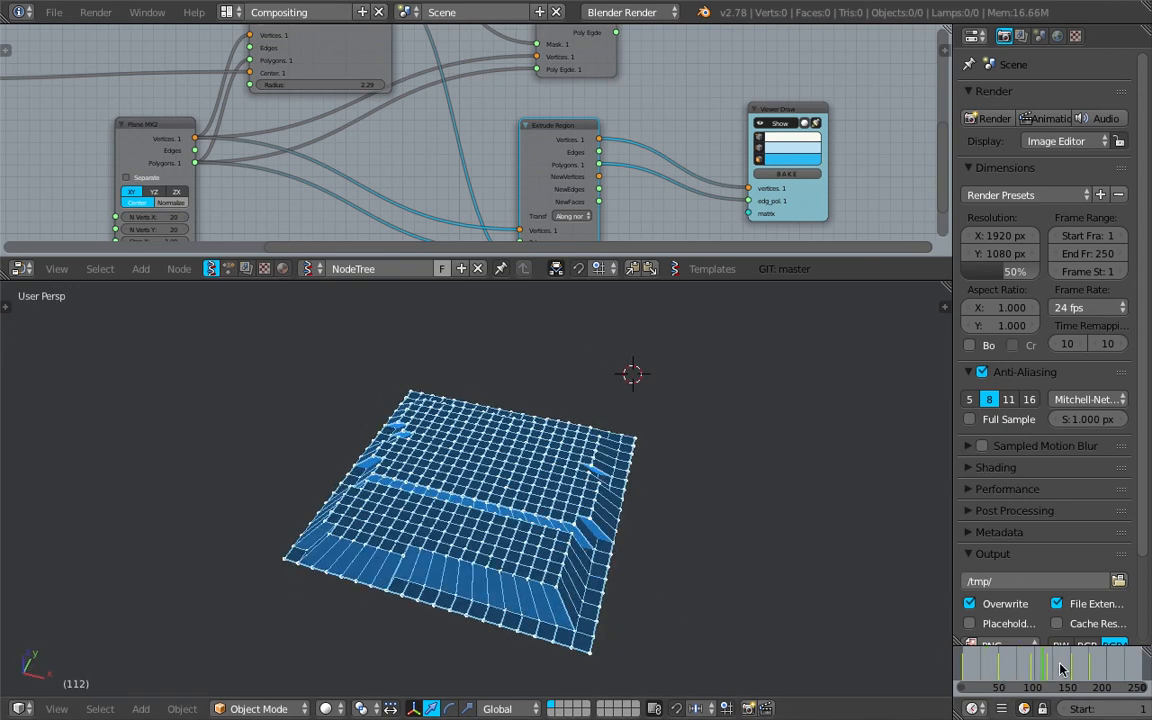
{"action": "left_click", "coordinate": [1062, 669]}
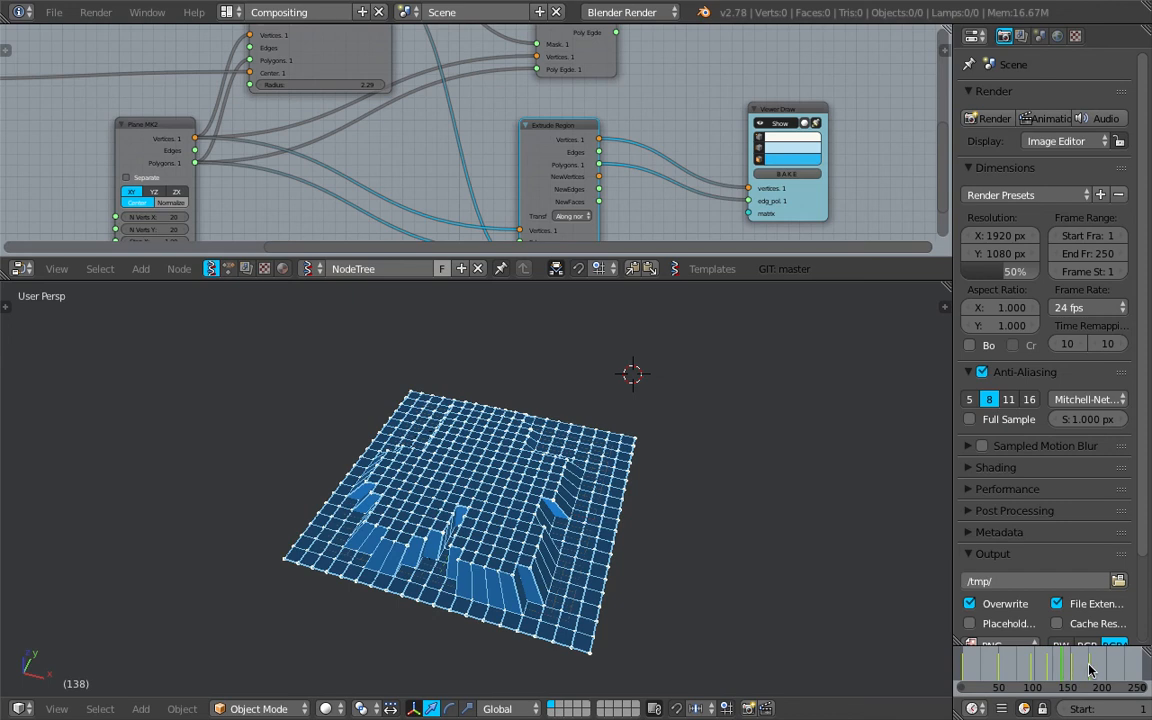
{"action": "left_click", "coordinate": [1089, 669]}
Set the radius of Select mesh elements by location to 1.39 to narrow the extruded strokes.
{"action": "middle_click_drag", "start_coordinate": [640, 577], "coordinate": [669, 575]}
{"action": "middle_click_drag", "start_coordinate": [476, 214], "coordinate": [501, 56]}
{"action": "left_click_drag", "start_coordinate": [352, 154], "coordinate": [300, 154]}
{"action": "middle_click_drag", "start_coordinate": [532, 440], "coordinate": [545, 392]}
Make the node editor slightly taller and hide the vertices in Viewer Draw.
{"action": "left_click_drag", "start_coordinate": [600, 280], "coordinate": [601, 356]}
{"action": "middle_click_drag", "start_coordinate": [687, 271], "coordinate": [664, 205]}
{"action": "left_click", "coordinate": [818, 162]}
{"action": "left_click", "coordinate": [820, 162]}
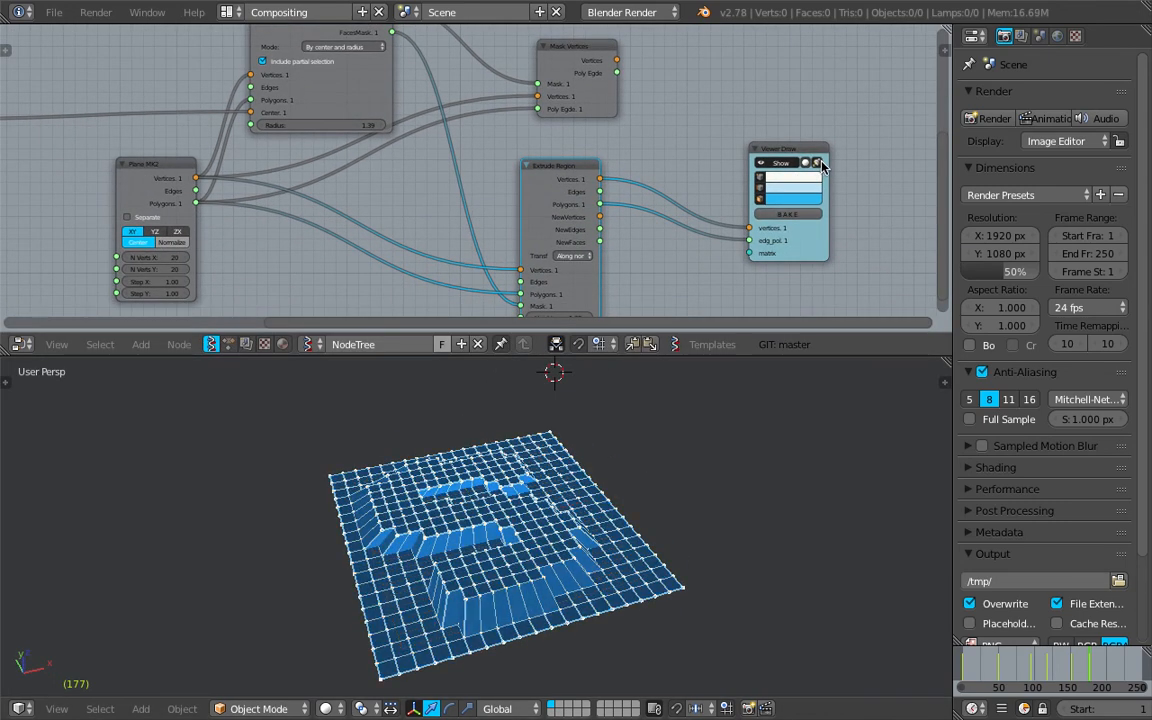
{"action": "left_click", "coordinate": [763, 181]}
{"action": "mouse_move", "coordinate": [566, 546]}
{"action": "middle_mouse_down"}
{"action": "mouse_move", "coordinate": [582, 545]}
{"action": "mouse_move", "coordinate": [445, 507]}
{"action": "mouse_move", "coordinate": [563, 550]}
{"action": "middle_mouse_up"}
Examine the mode, inputs and mask outputs of Select mesh elements by location and its links to neighbouring nodes.
{"action": "scroll", "coordinate": [334, 231], "scroll_direction": "down", "scroll_amount": 4}
{"action": "middle_click_drag", "start_coordinate": [336, 233], "coordinate": [447, 260]}
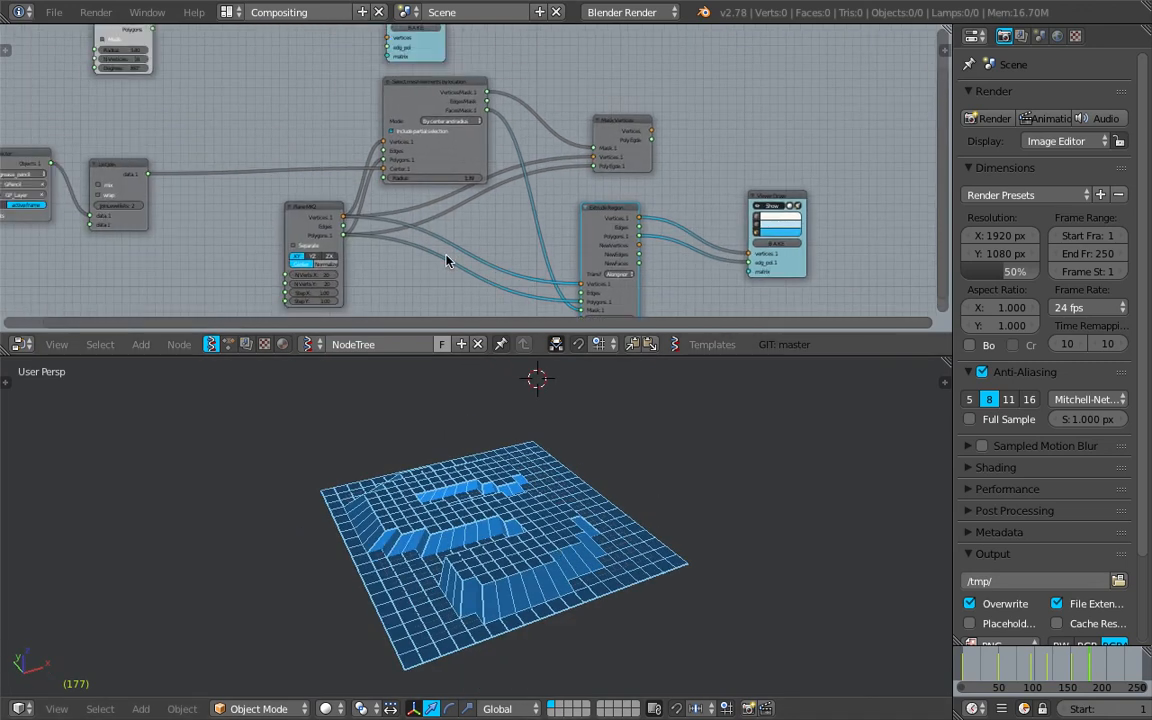
{"action": "middle_click_drag", "start_coordinate": [346, 120], "coordinate": [400, 222]}
{"action": "scroll", "coordinate": [400, 222], "scroll_direction": "up", "scroll_amount": 4}
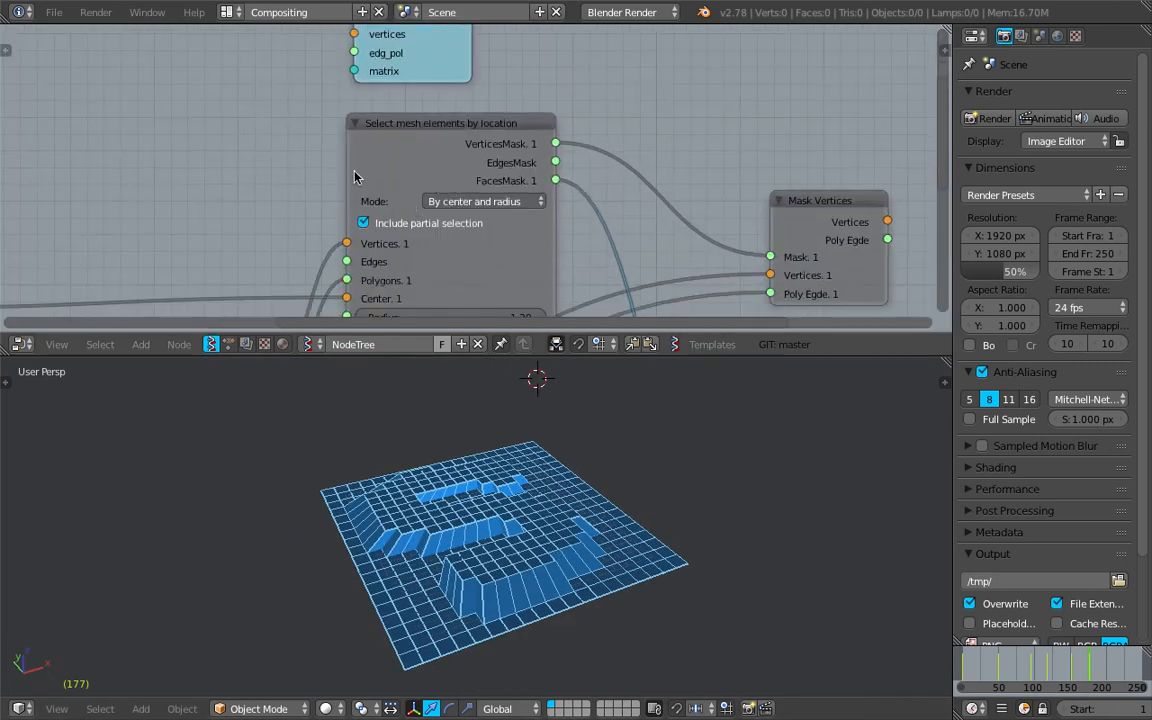
{"action": "middle_click_drag", "start_coordinate": [390, 223], "coordinate": [473, 163]}
{"action": "scroll", "coordinate": [473, 163], "scroll_direction": "down", "scroll_amount": 1}
{"action": "scroll", "coordinate": [386, 166], "scroll_direction": "down", "scroll_amount": 1}
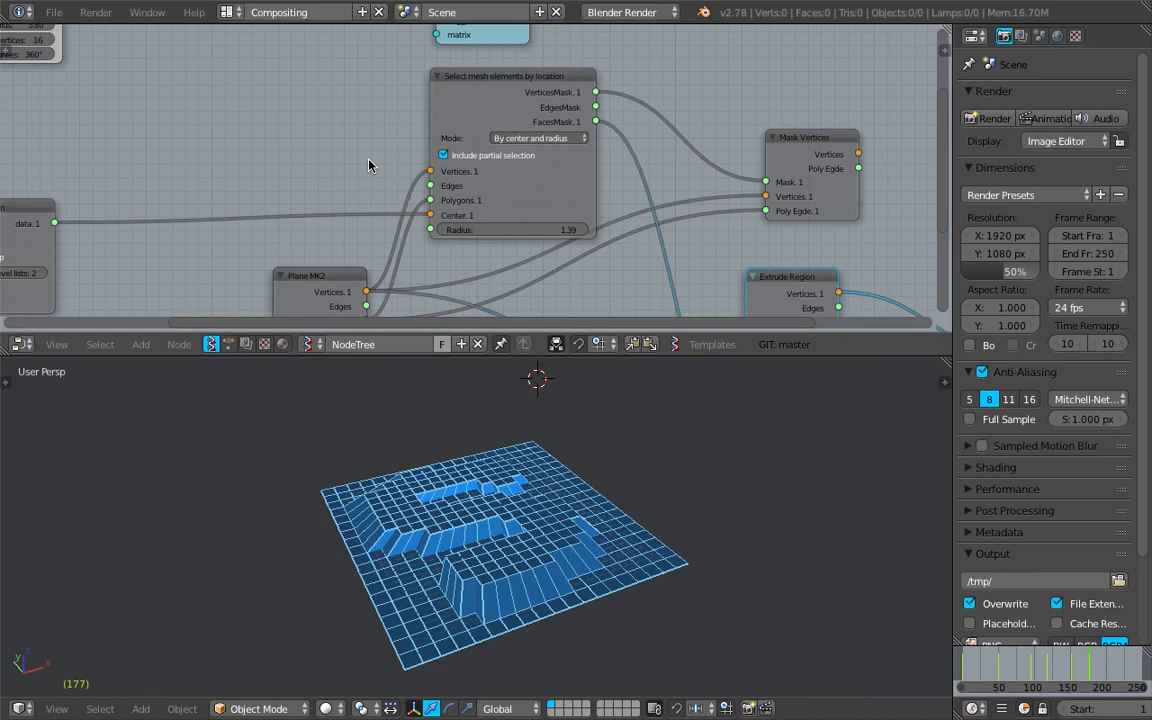
{"action": "middle_click_drag", "start_coordinate": [368, 167], "coordinate": [390, 150]}
{"action": "middle_click_drag", "start_coordinate": [467, 140], "coordinate": [450, 156]}
{"action": "middle_click_drag", "start_coordinate": [518, 139], "coordinate": [454, 111]}
Give the NodeTree a fake user so the node setup is kept with the file.
{"action": "middle_click_drag", "start_coordinate": [550, 514], "coordinate": [491, 264]}
{"action": "scroll", "coordinate": [541, 266], "scroll_direction": "down", "scroll_amount": 1}
{"action": "scroll", "coordinate": [541, 266], "scroll_direction": "down", "scroll_amount": 1}
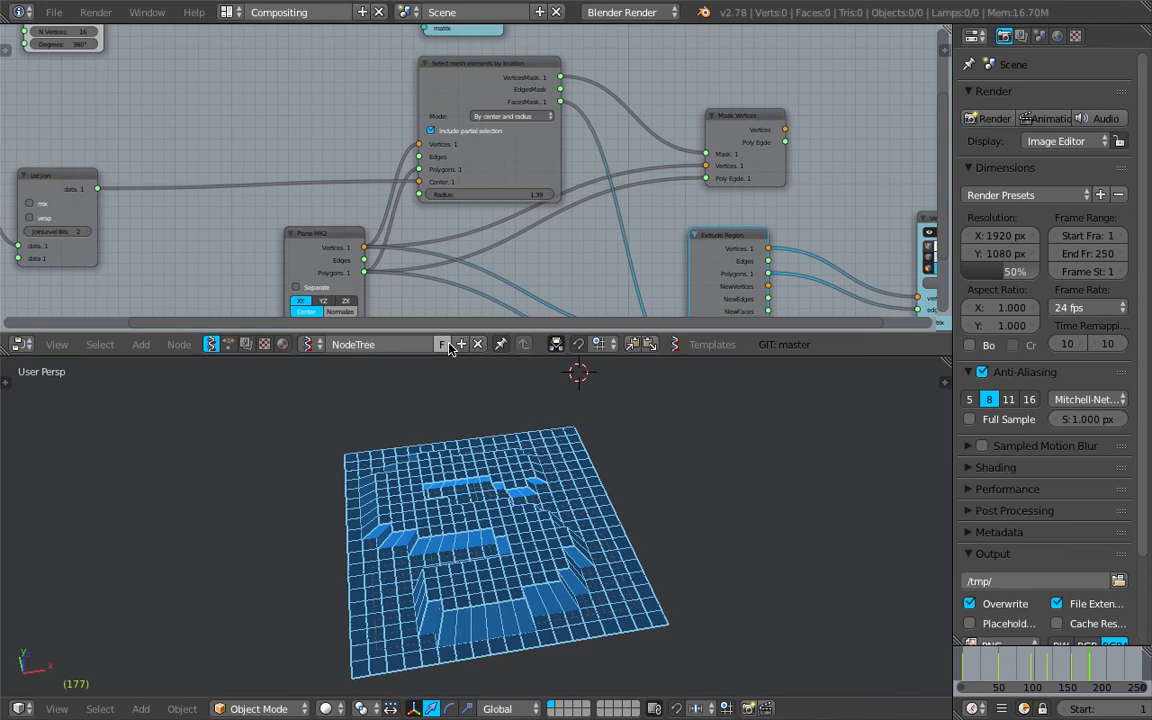
{"action": "middle_click_drag", "start_coordinate": [553, 296], "coordinate": [518, 284]}
{"action": "scroll", "coordinate": [562, 200], "scroll_direction": "down", "scroll_amount": 2}
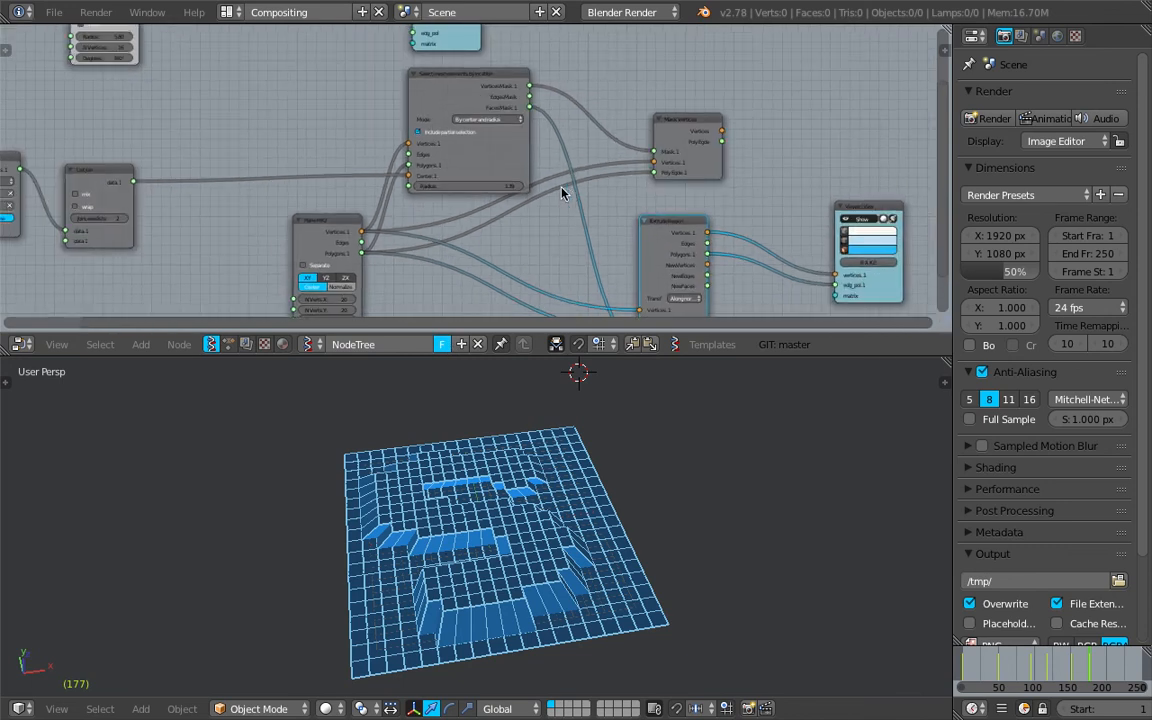